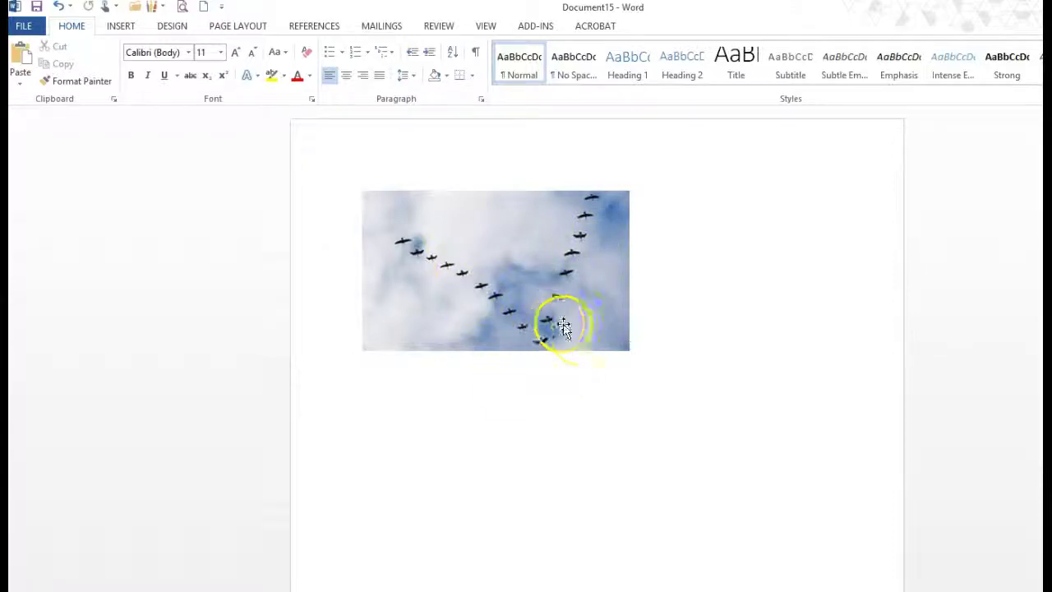
# Tilt the geese photo clockwise in Word, then close the Chrome window with the roof photo
pyautogui.click(503, 292)
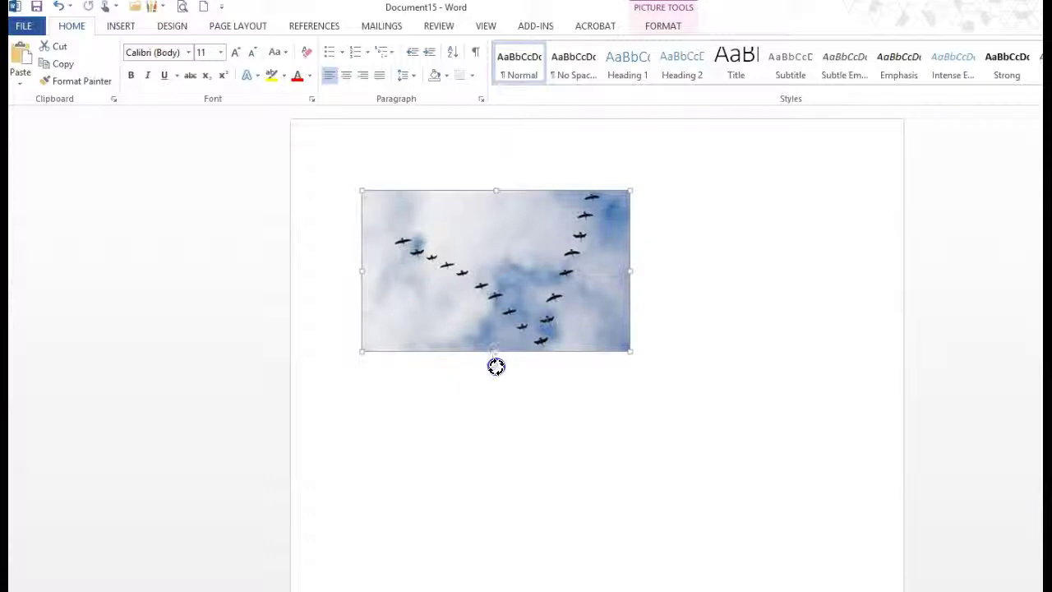
pyautogui.moveTo(496, 367); pyautogui.dragTo(480, 368)
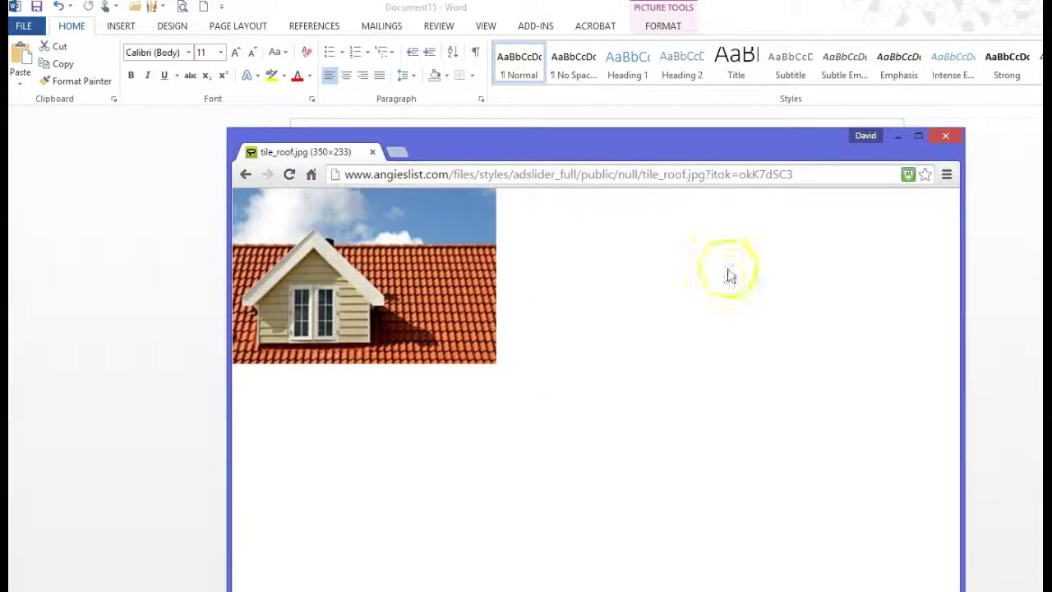
pyautogui.click(900, 136)
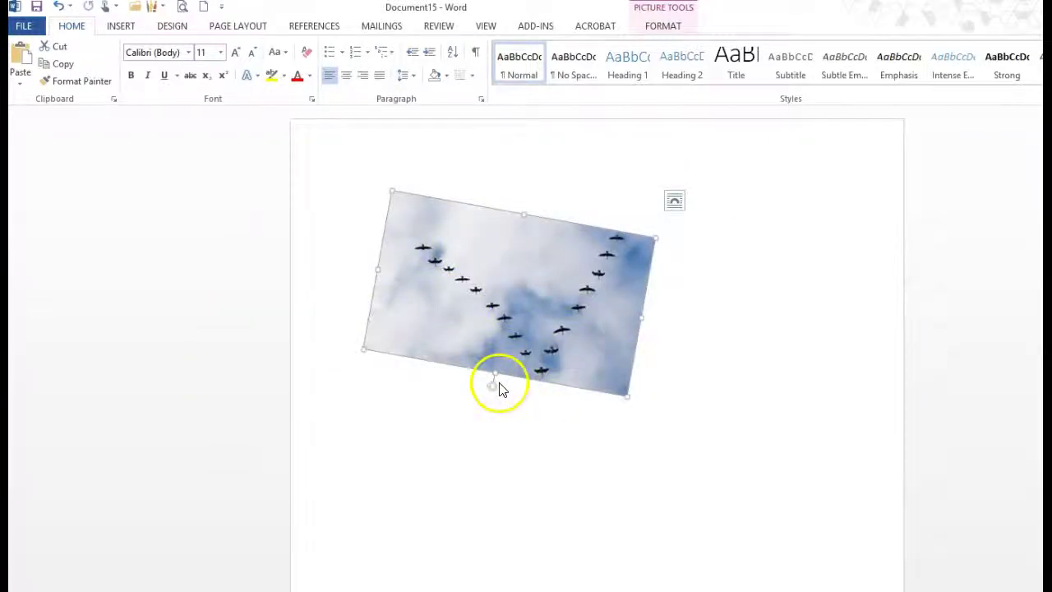
# Rotate the geese photo a touch further clockwise and deselect it
pyautogui.moveTo(489, 388); pyautogui.dragTo(490, 390)
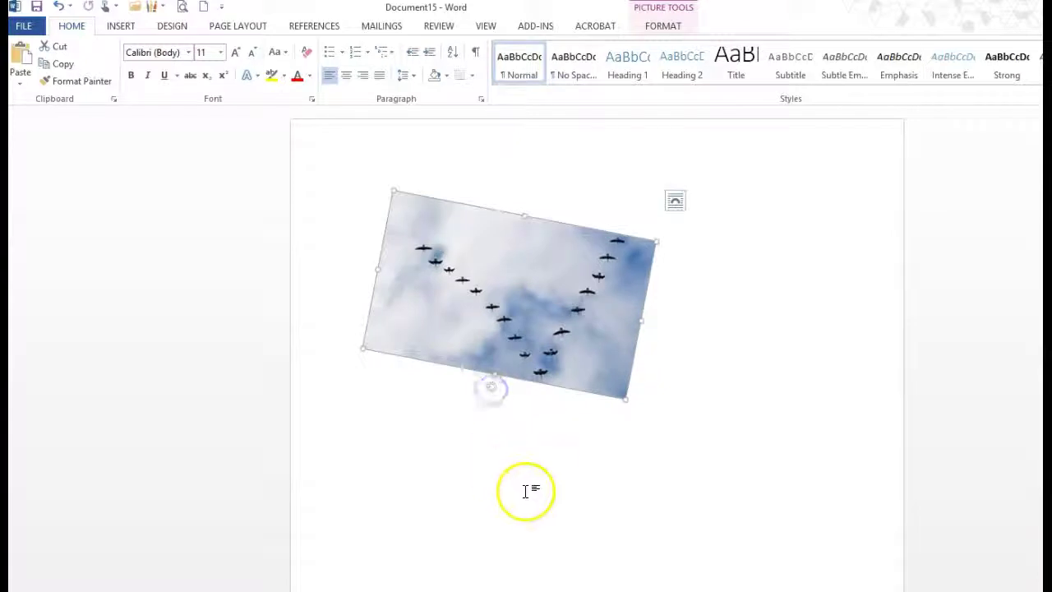
pyautogui.click(679, 474)
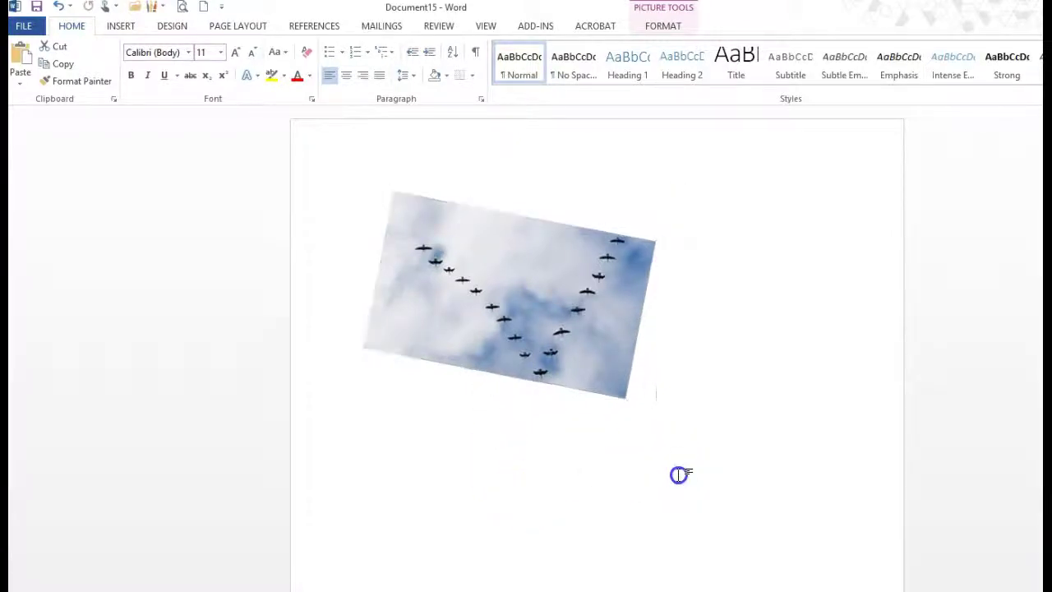
pyautogui.click(690, 520)
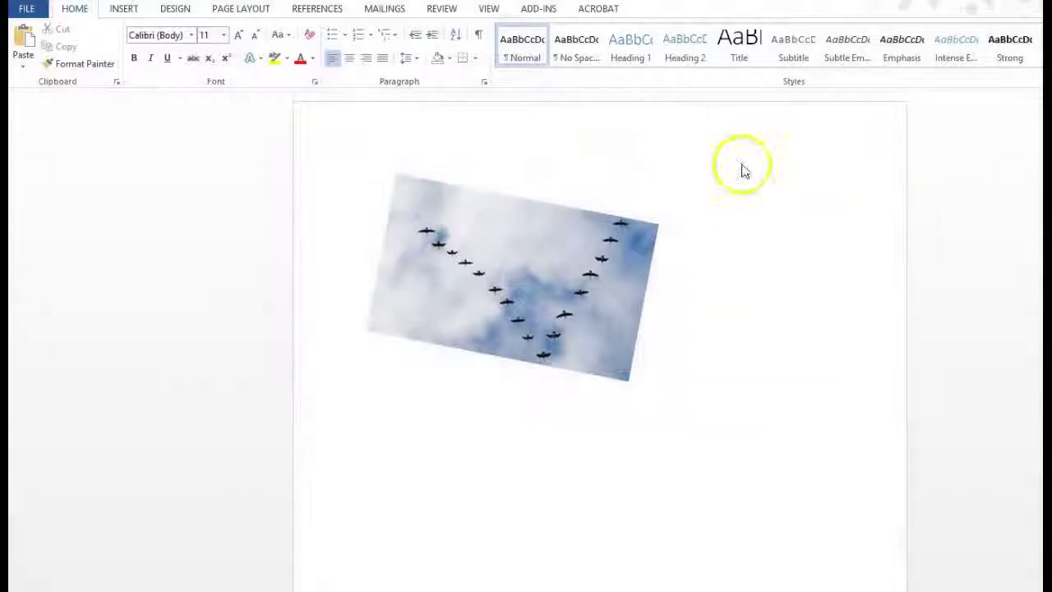
# Snip the rotated geese picture and save the capture as the PNG 'absval'
pyautogui.click(744, 102)
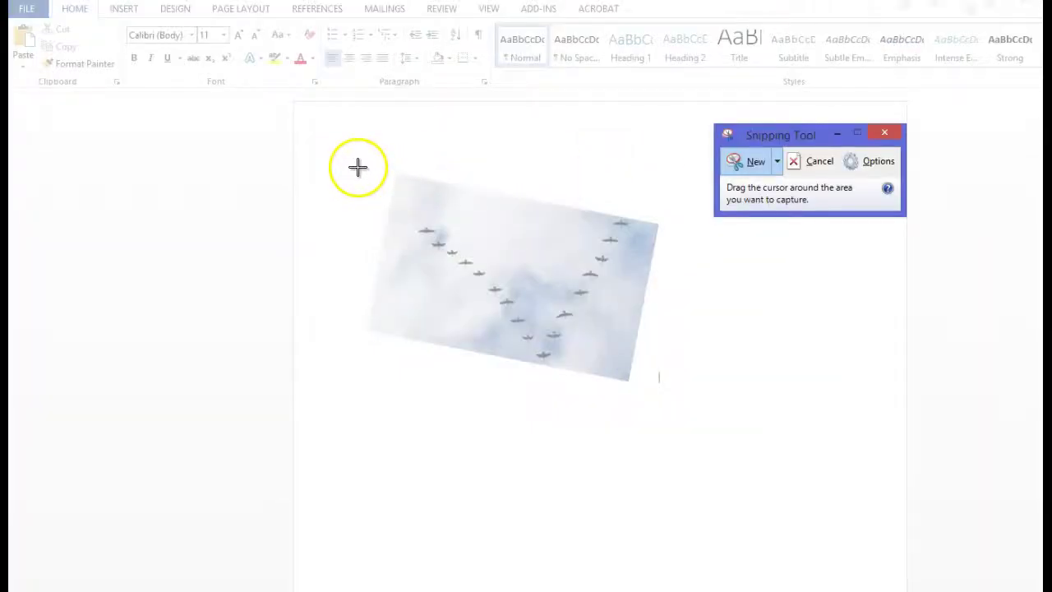
pyautogui.moveTo(357, 167); pyautogui.dragTo(664, 388)
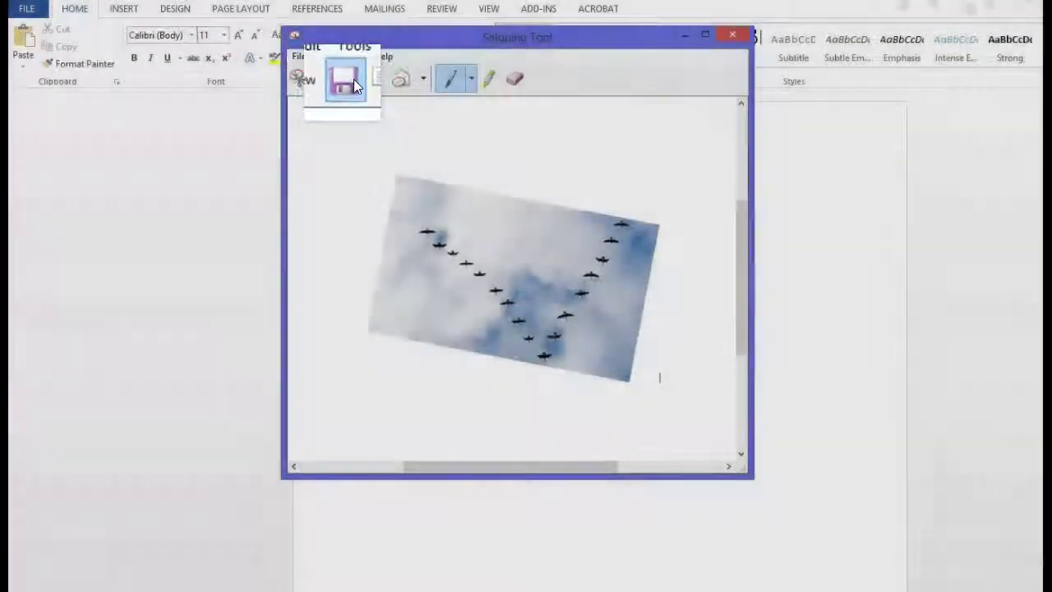
pyautogui.click(354, 79)
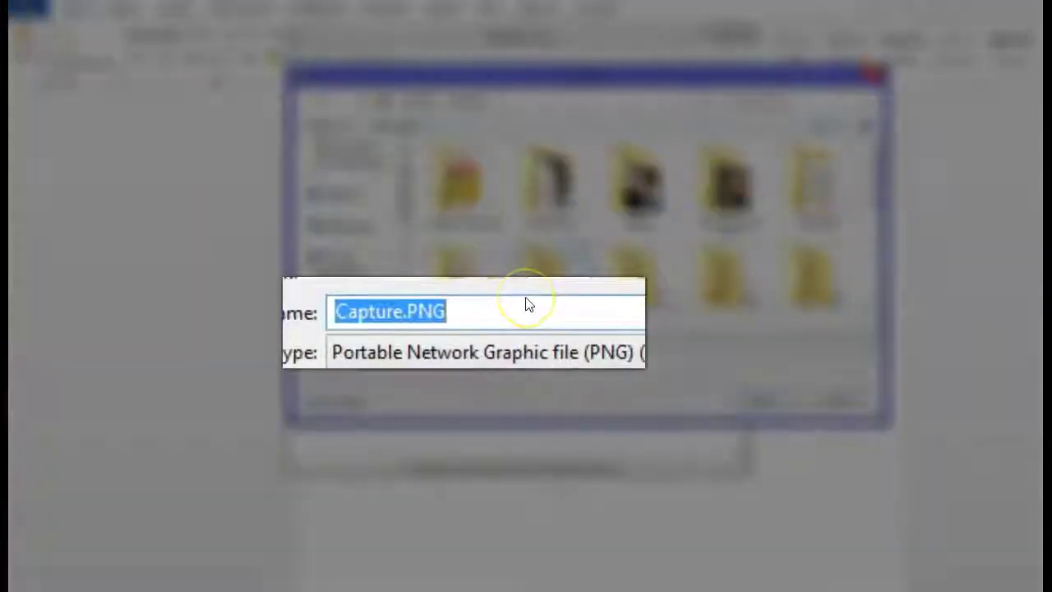
pyautogui.write('abs')
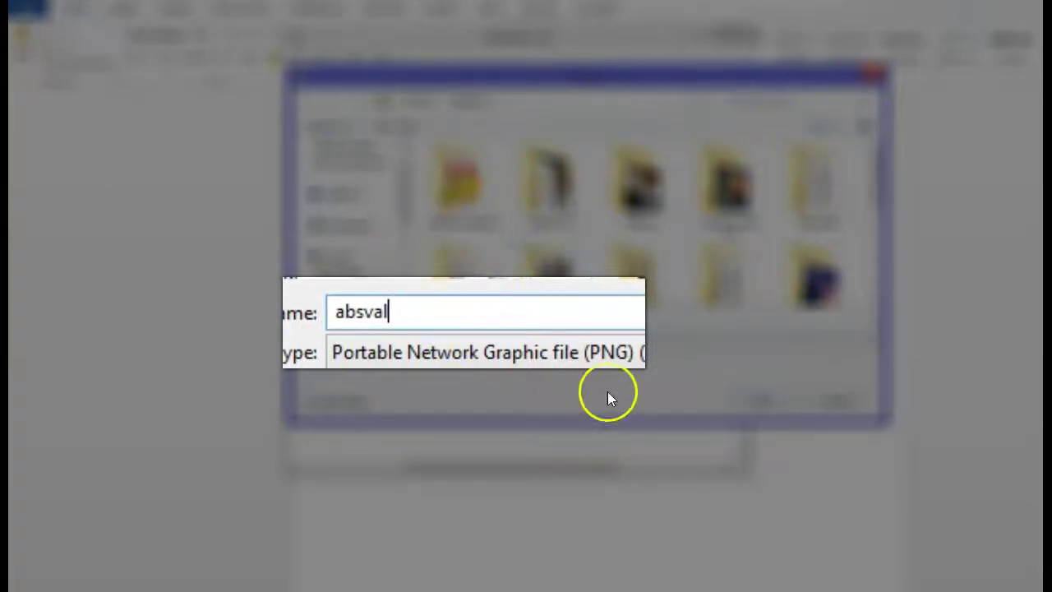
pyautogui.write('val')
pyautogui.press('Return')
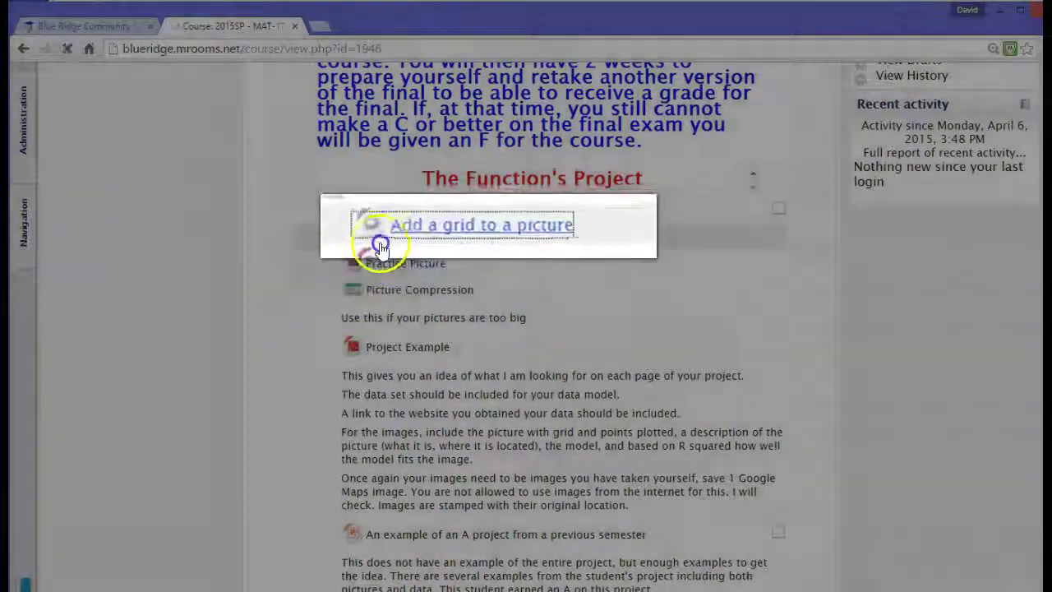
# Save the green-gridded geese image from the Add a grid tool as the JPEG 'absval w grid'
pyautogui.click(401, 242)
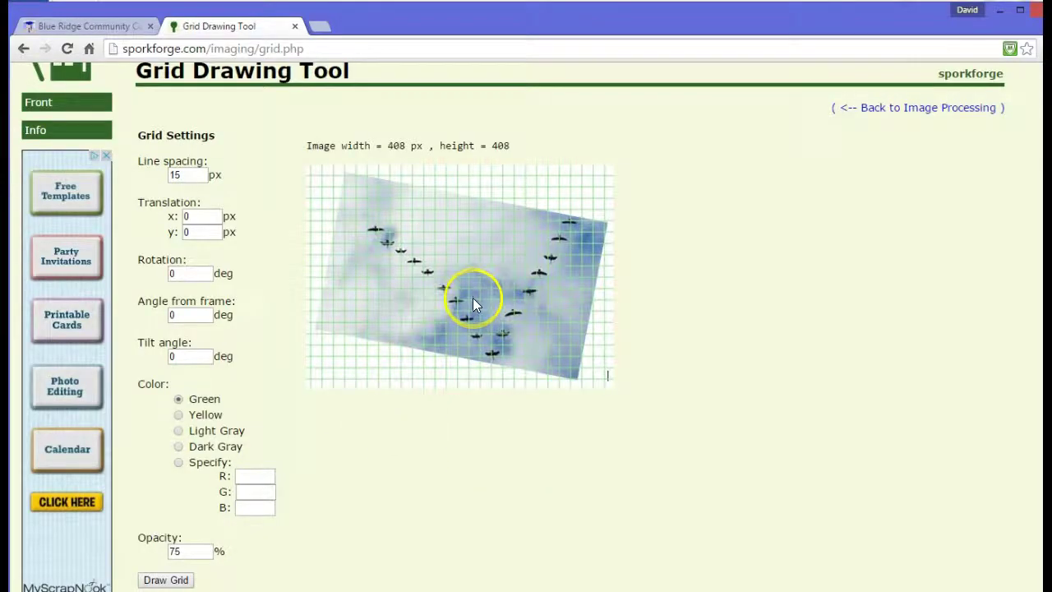
pyautogui.rightClick(473, 299)
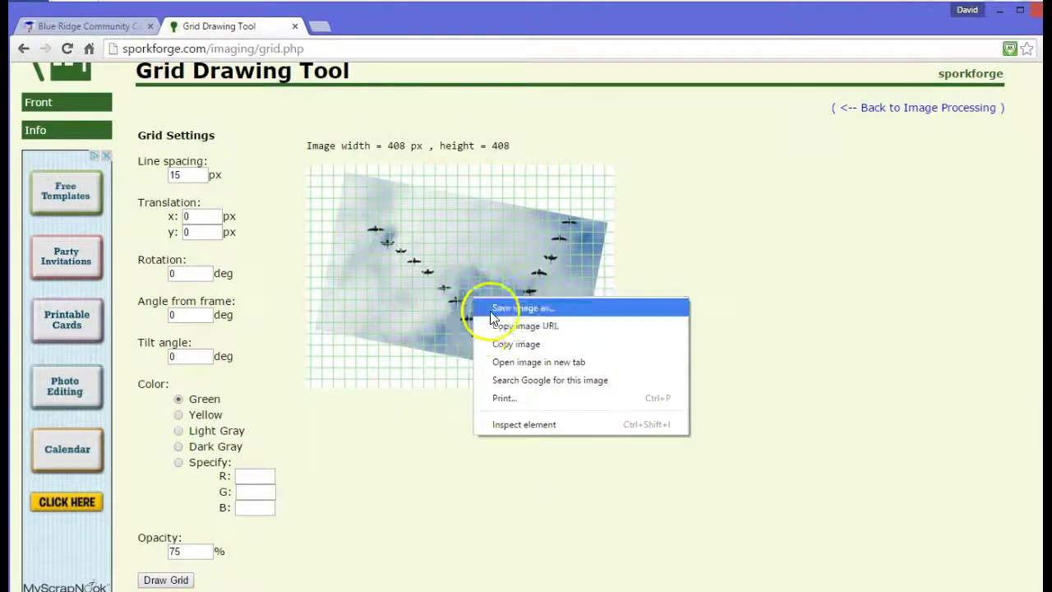
pyautogui.click(491, 311)
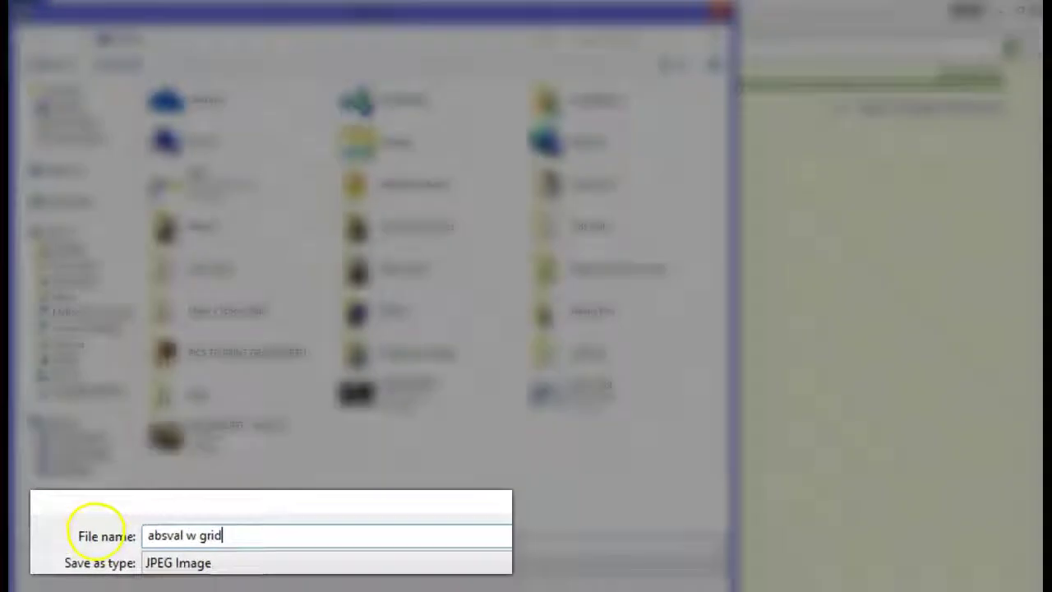
pyautogui.press('Return')
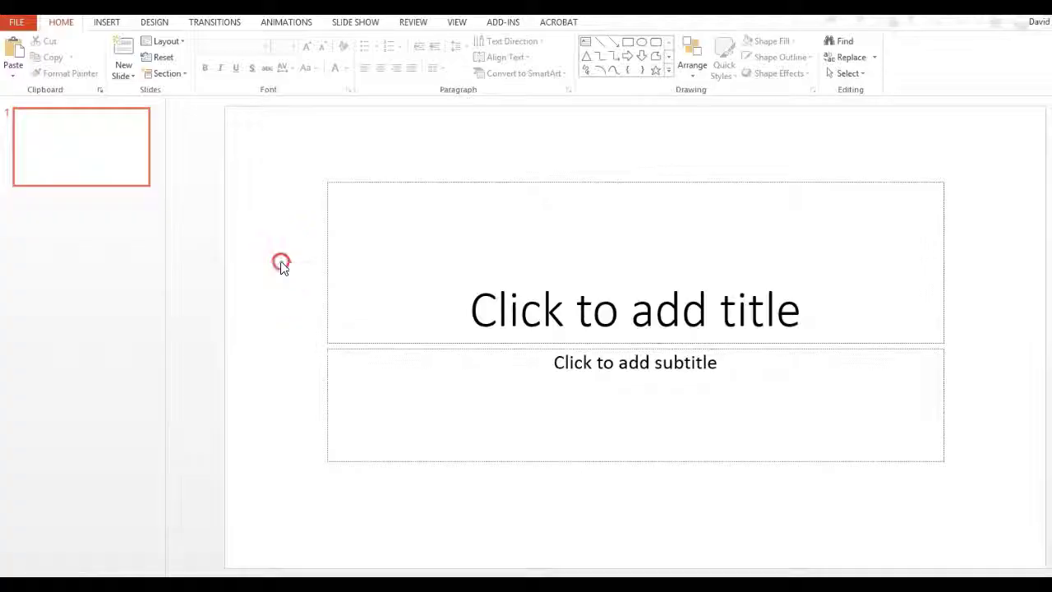
# Change the slide's layout to Blank
pyautogui.rightClick(281, 264)
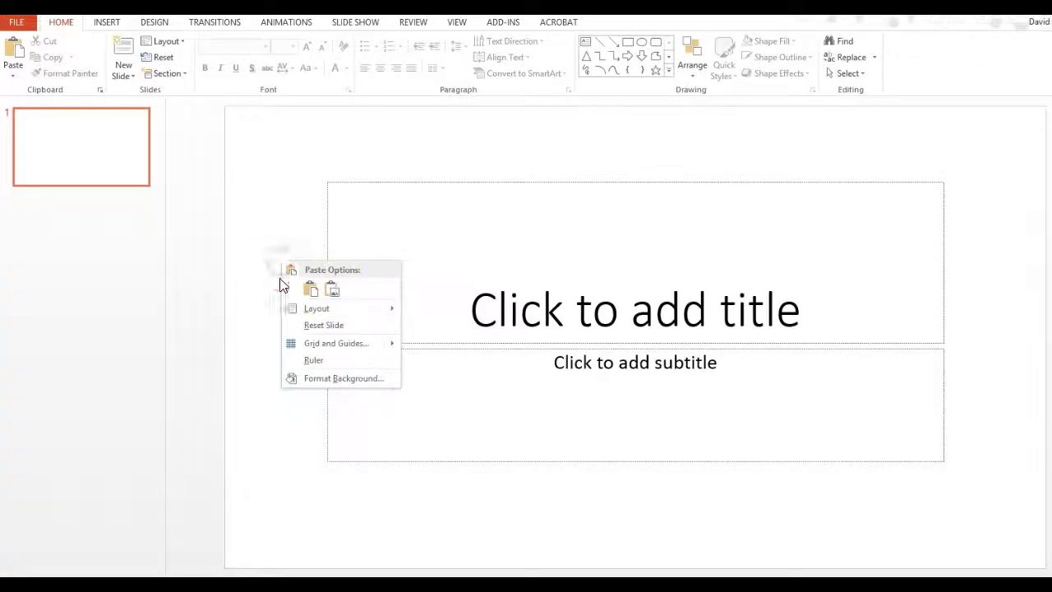
pyautogui.moveTo(361, 308)
pyautogui.click(436, 465)
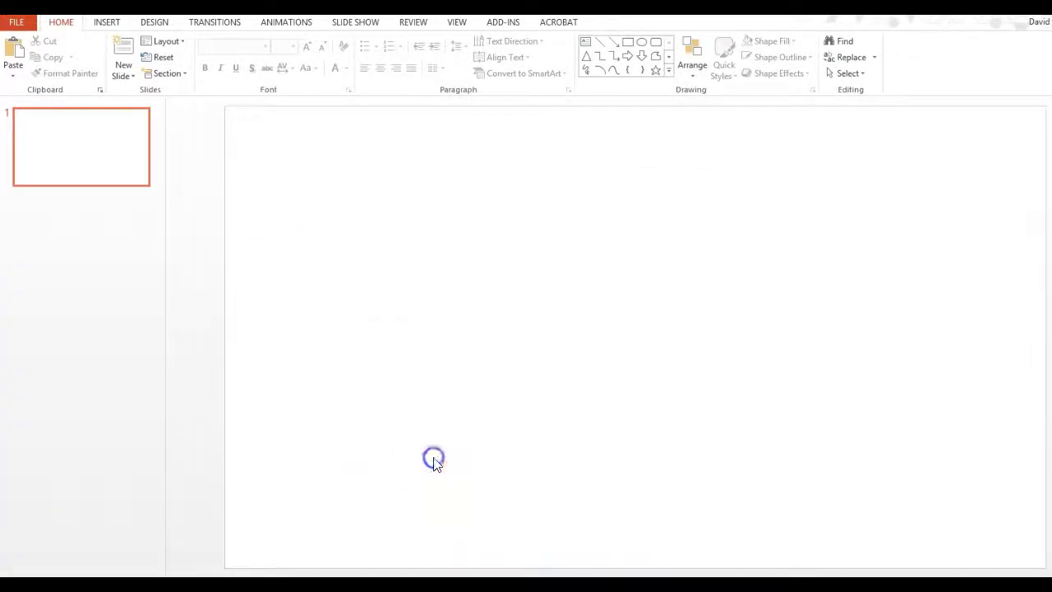
# Insert the gridded geese picture, enlarge it and centre it on the slide, ready for inking axes
pyautogui.click(109, 25)
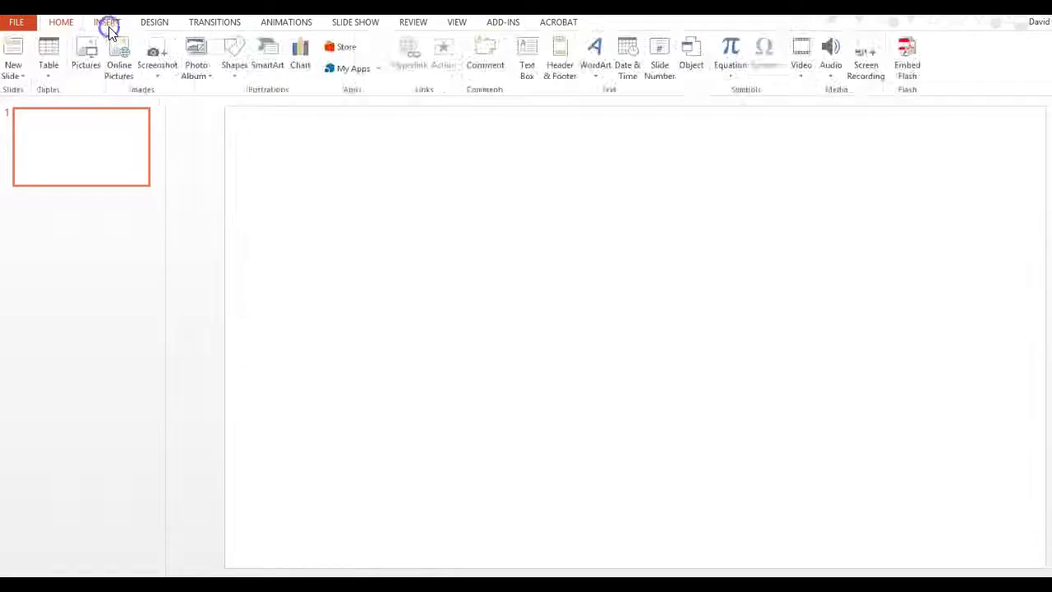
pyautogui.click(85, 51)
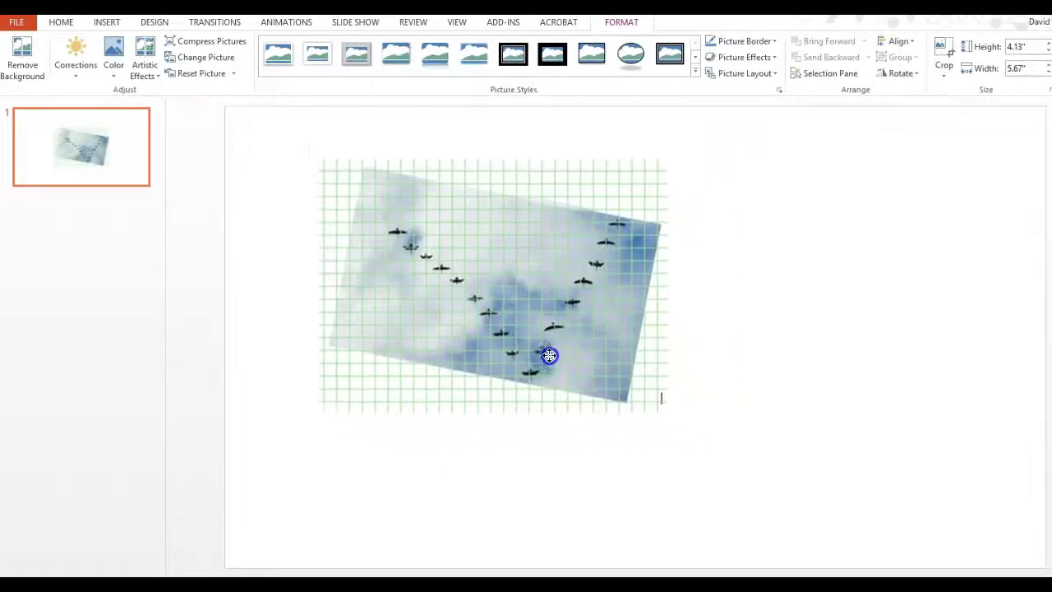
pyautogui.moveTo(547, 356); pyautogui.dragTo(512, 350)
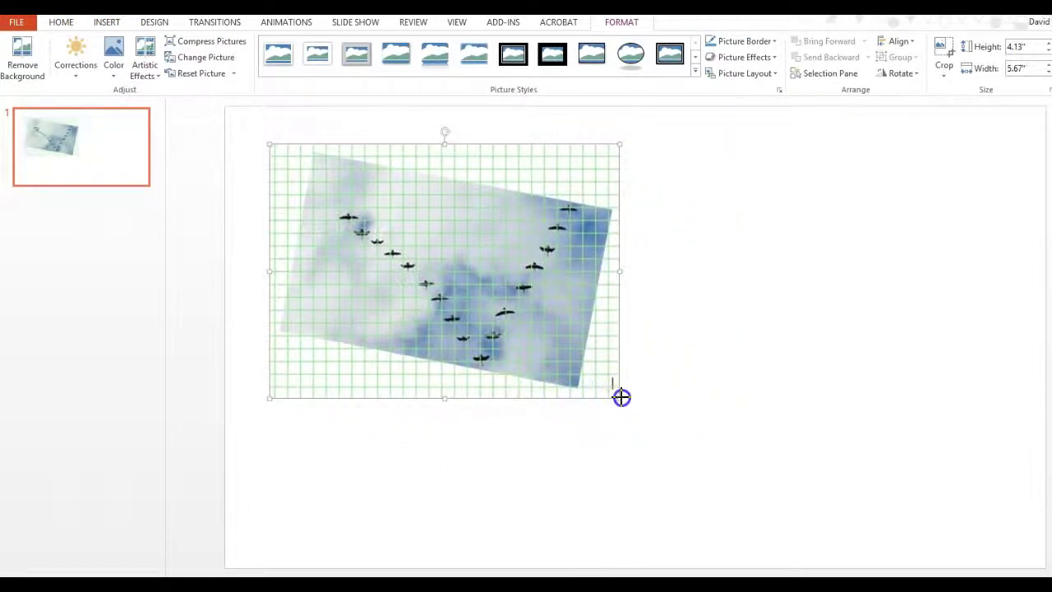
pyautogui.moveTo(619, 397); pyautogui.dragTo(761, 413)
pyautogui.moveTo(587, 394); pyautogui.dragTo(606, 380)
pyautogui.click(322, 307)
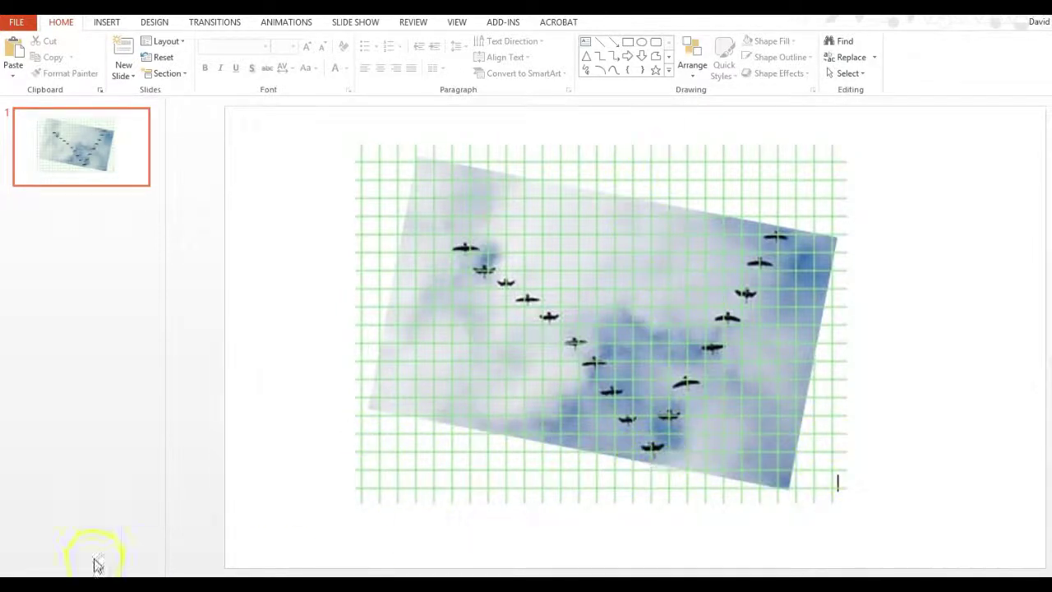
pyautogui.click(652, 451)
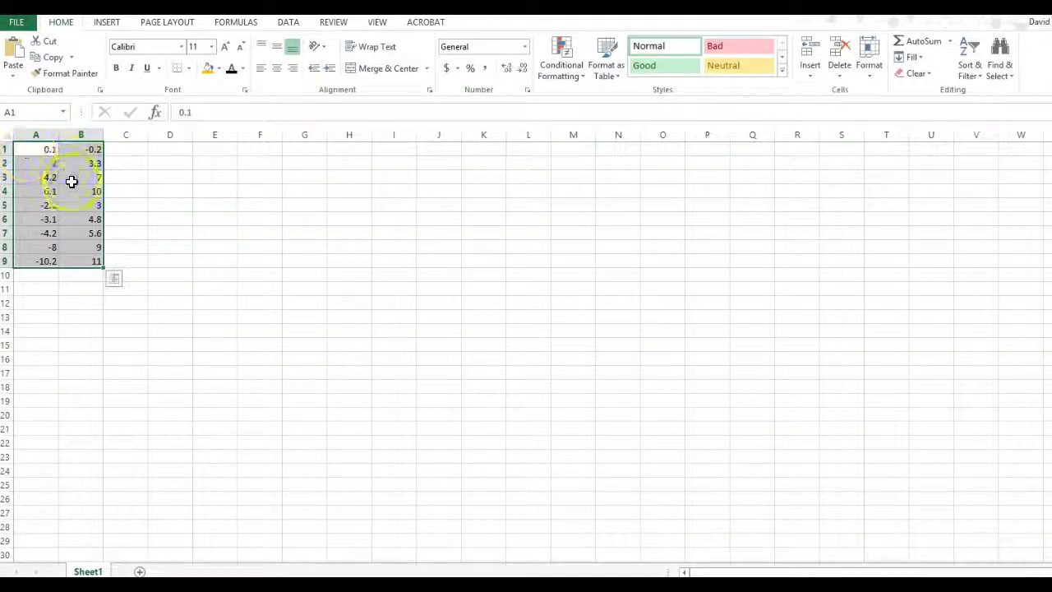
# Insert a scatter chart of the nine x, y points and give its series a linear trendline
pyautogui.click(104, 23)
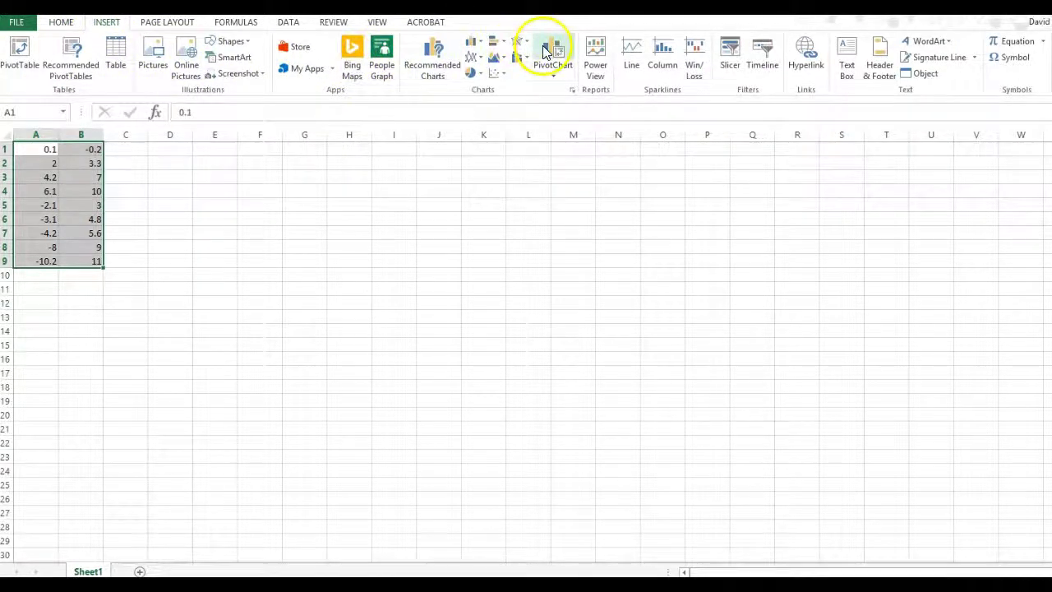
pyautogui.click(492, 72)
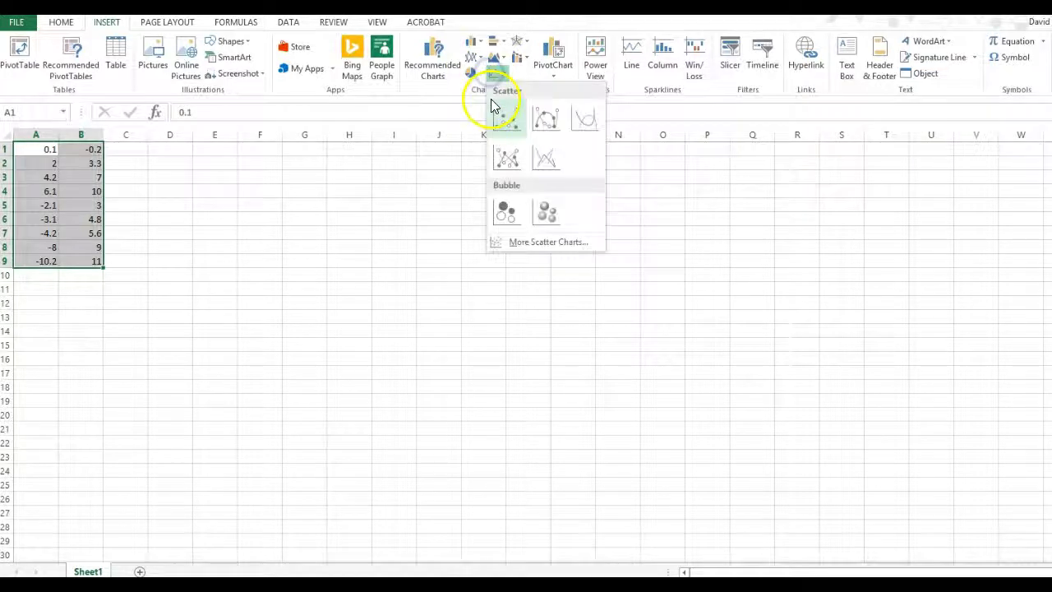
pyautogui.click(493, 104)
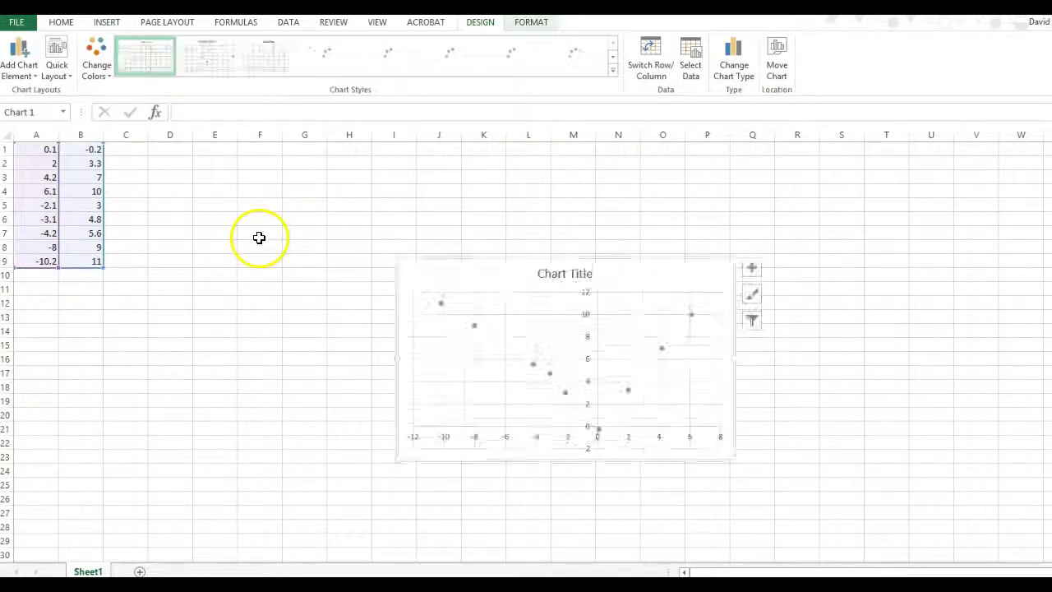
pyautogui.rightClick(662, 348)
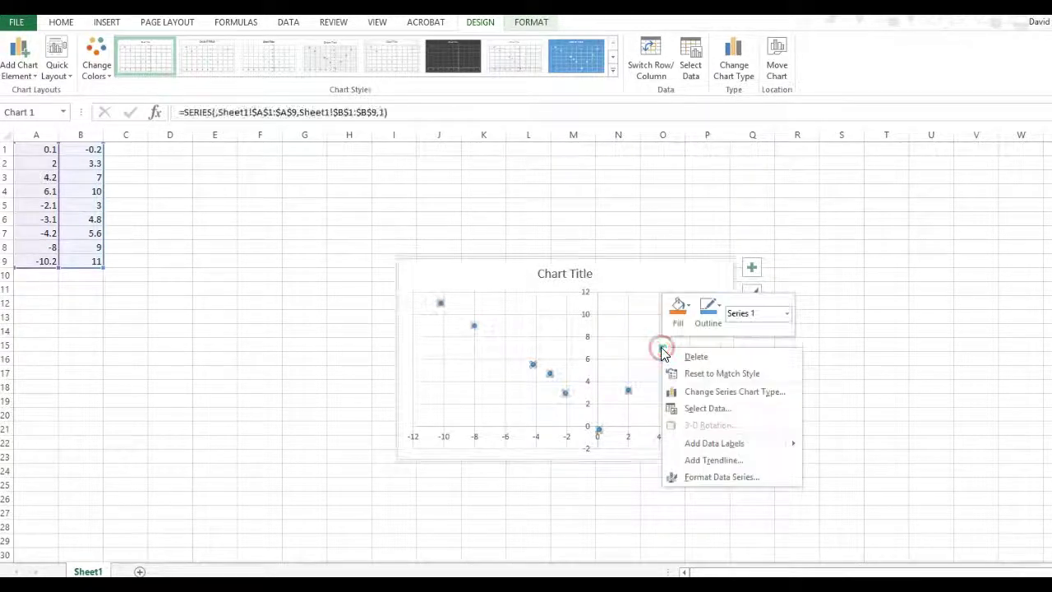
pyautogui.click(695, 460)
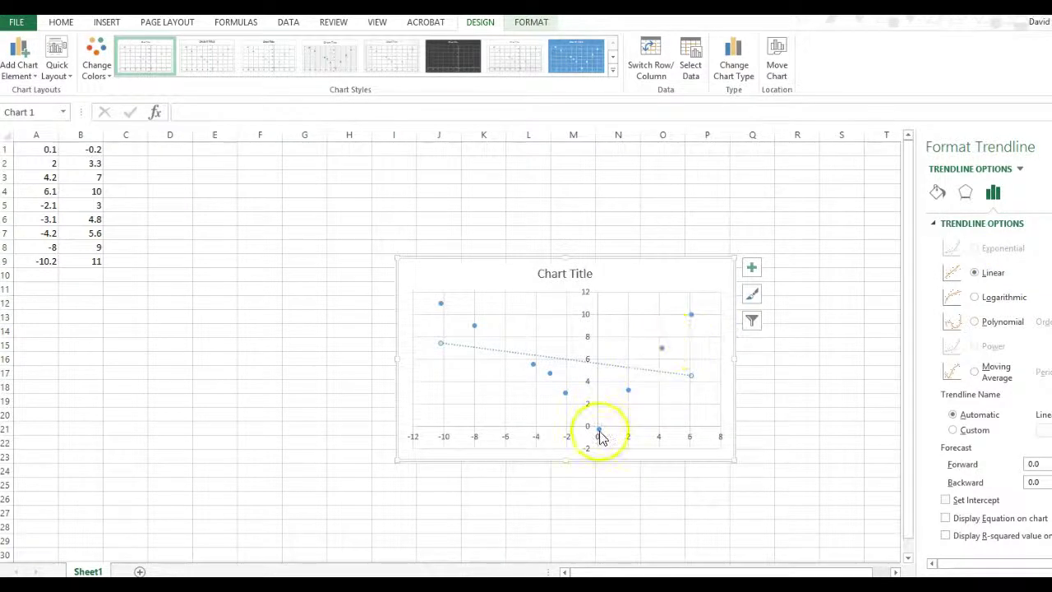
pyautogui.moveTo(601, 438)
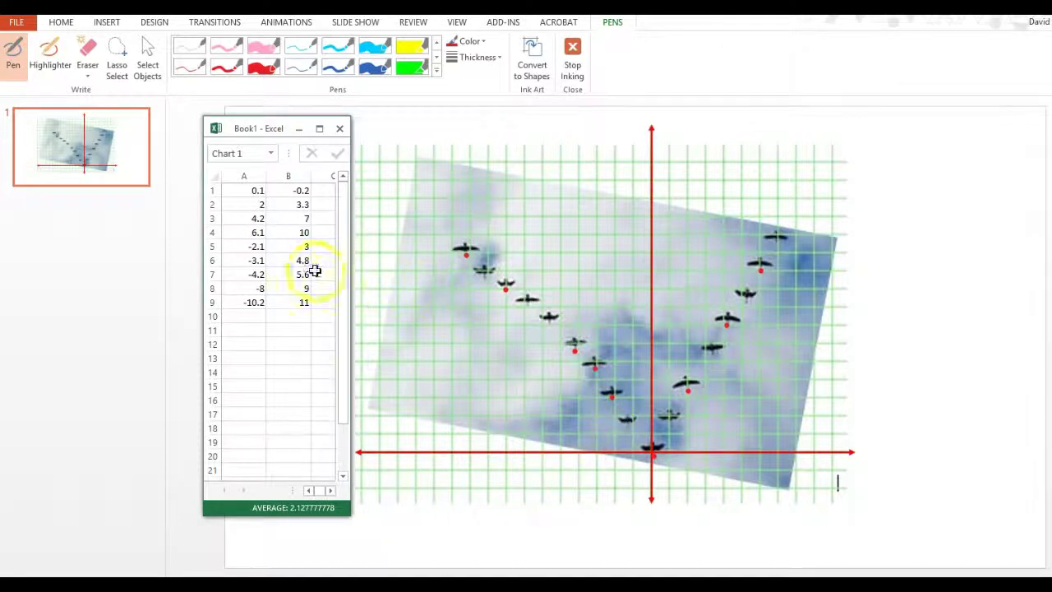
# Place red ink dots on the geese in the gridded V photo
pyautogui.moveTo(258, 247); pyautogui.dragTo(292, 245)
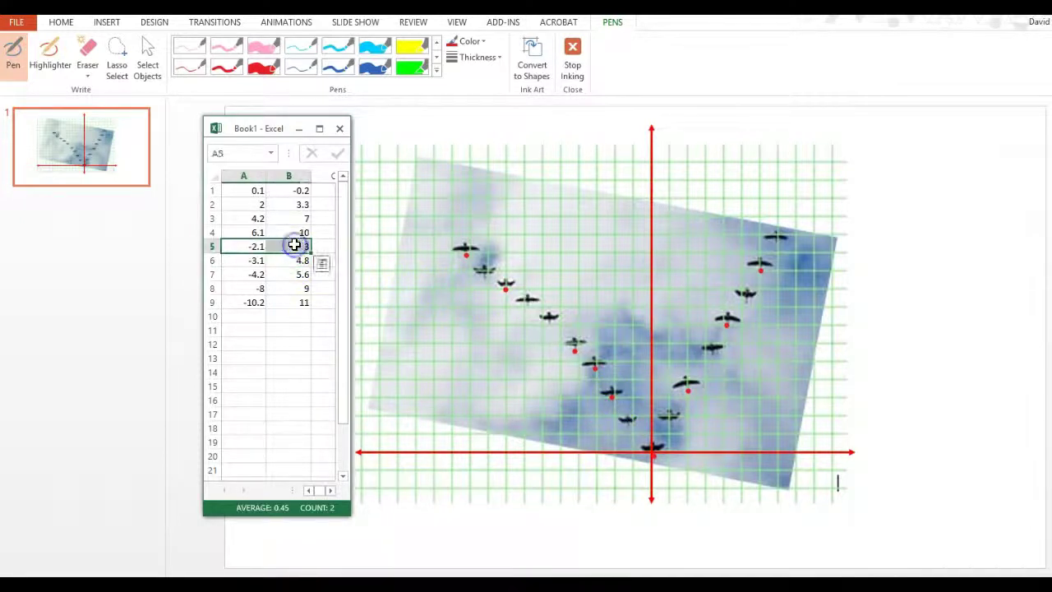
pyautogui.click(224, 65)
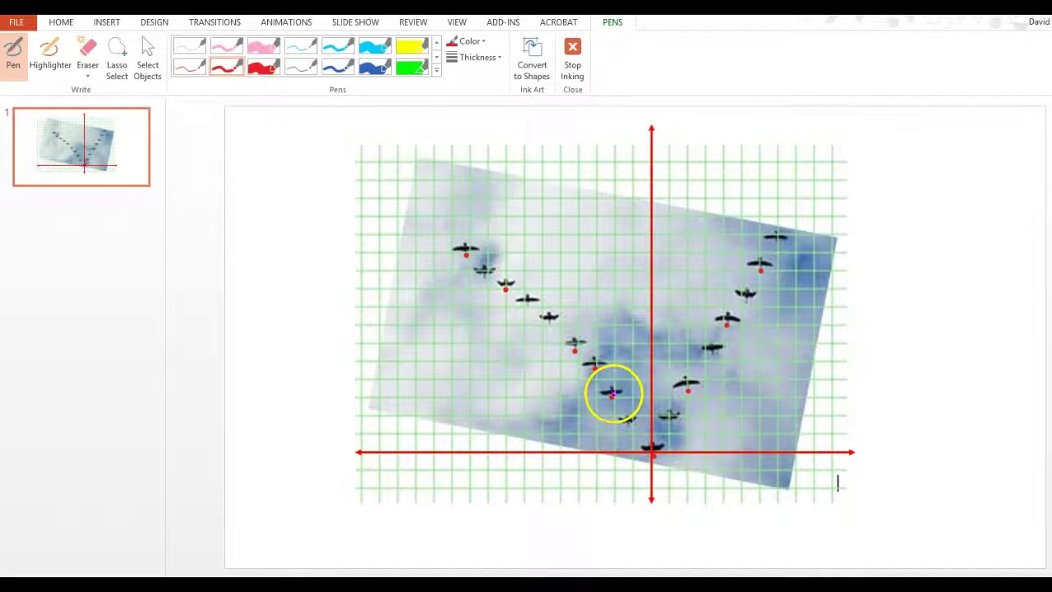
pyautogui.click(612, 396)
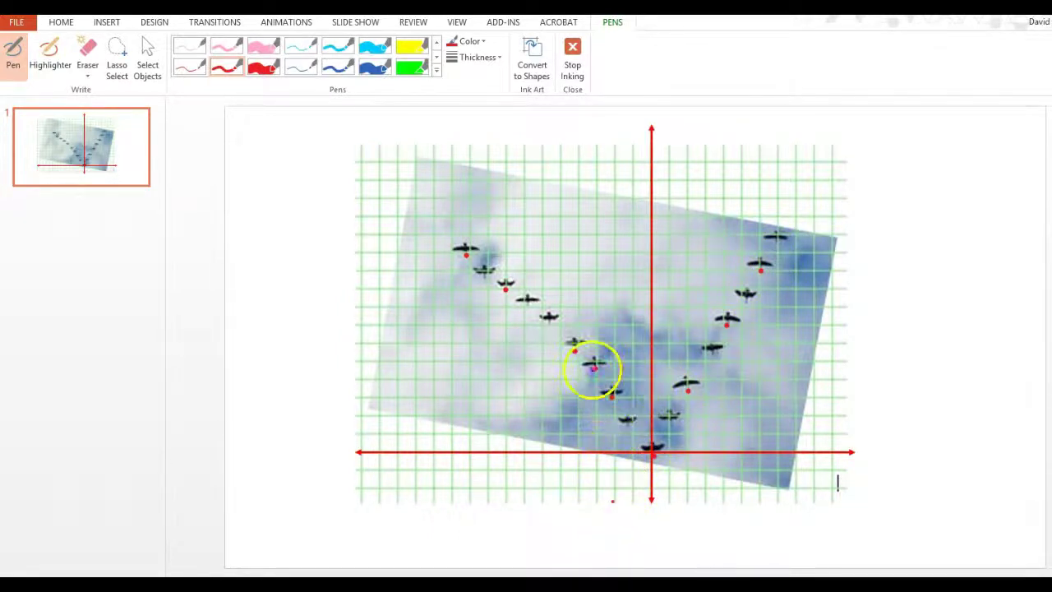
pyautogui.click(594, 368)
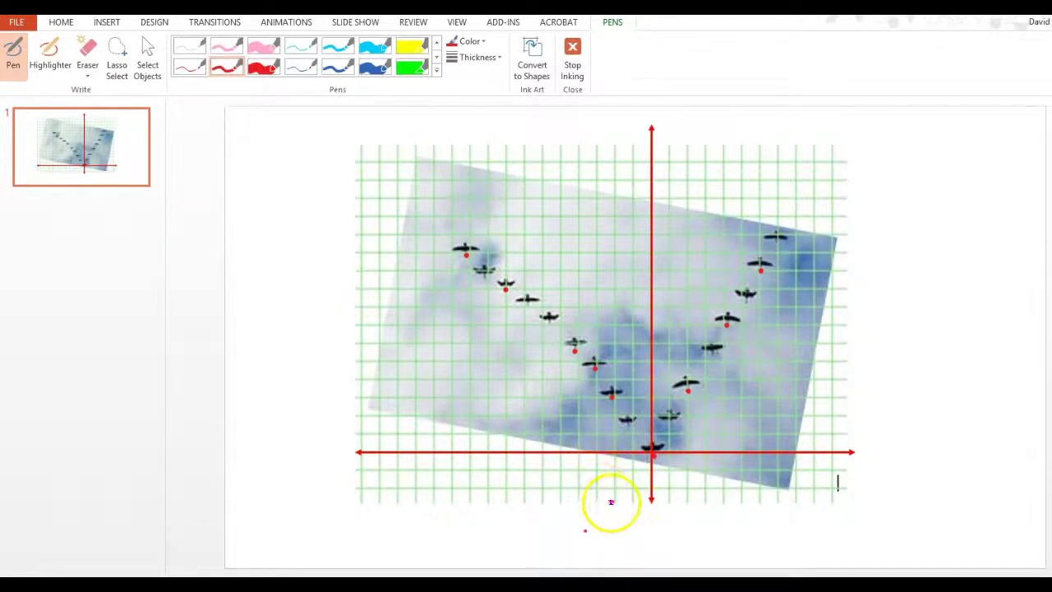
# Use the Stroke Eraser to remove the stray red dots below the graph
pyautogui.click(89, 66)
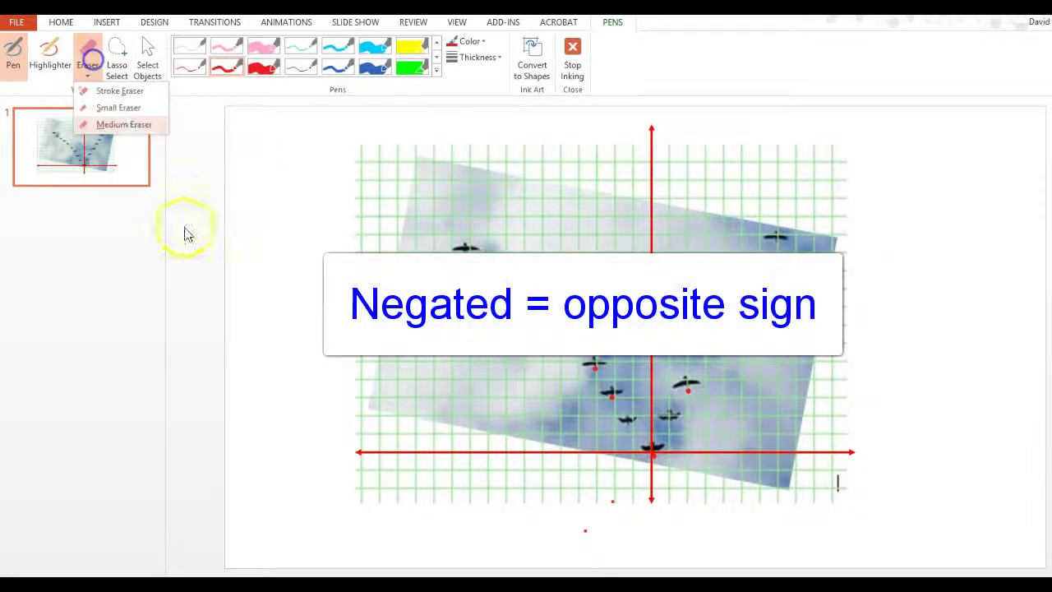
pyautogui.click(111, 91)
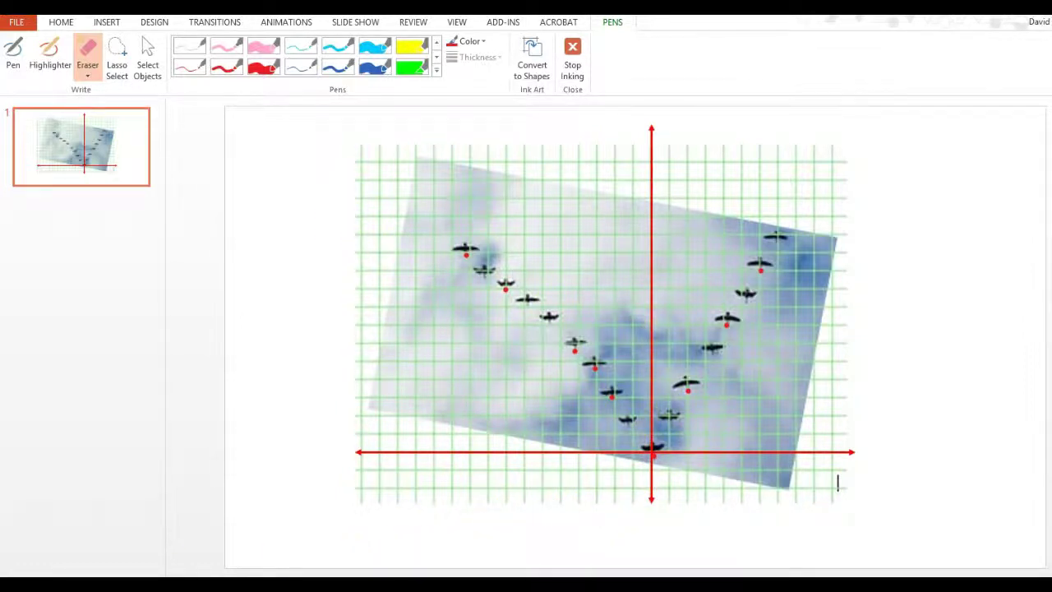
pyautogui.hotkey('alt', 'Tab')
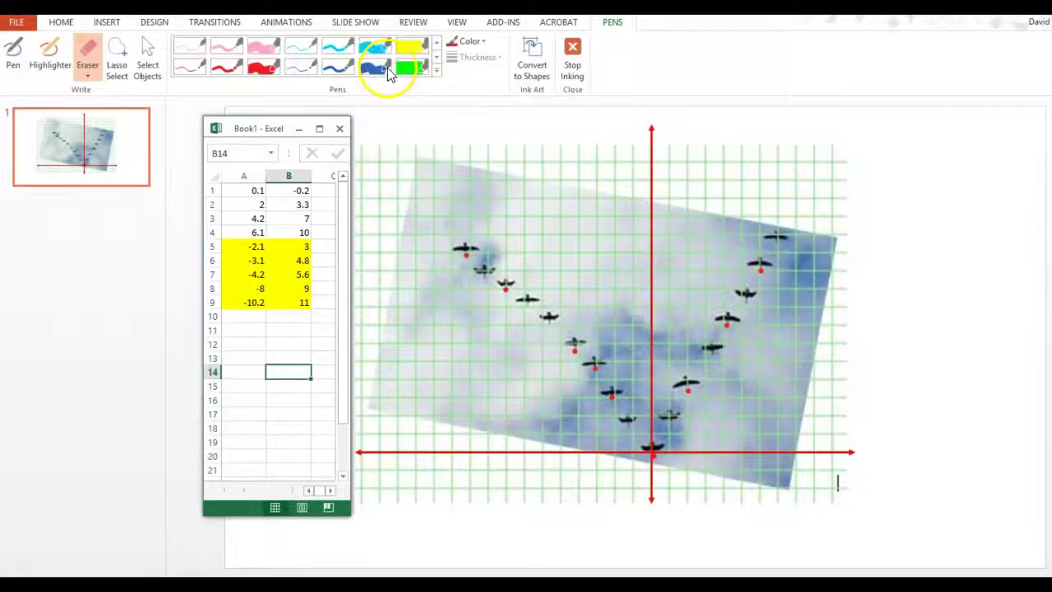
# Highlight the left arm of the geese V in yellow, from the top bird down to the vertex
pyautogui.click(405, 43)
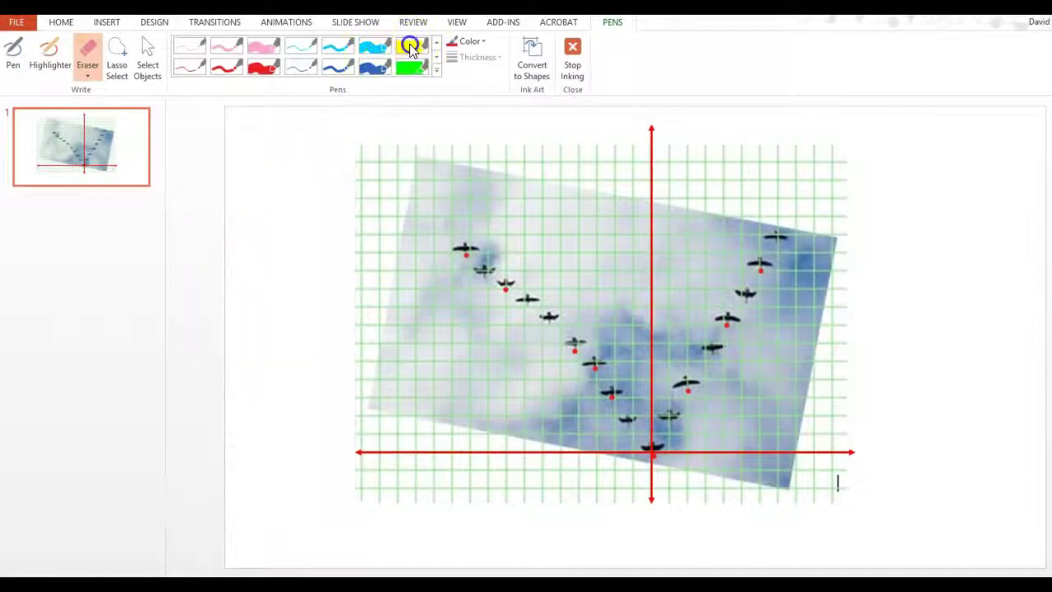
pyautogui.click(411, 45)
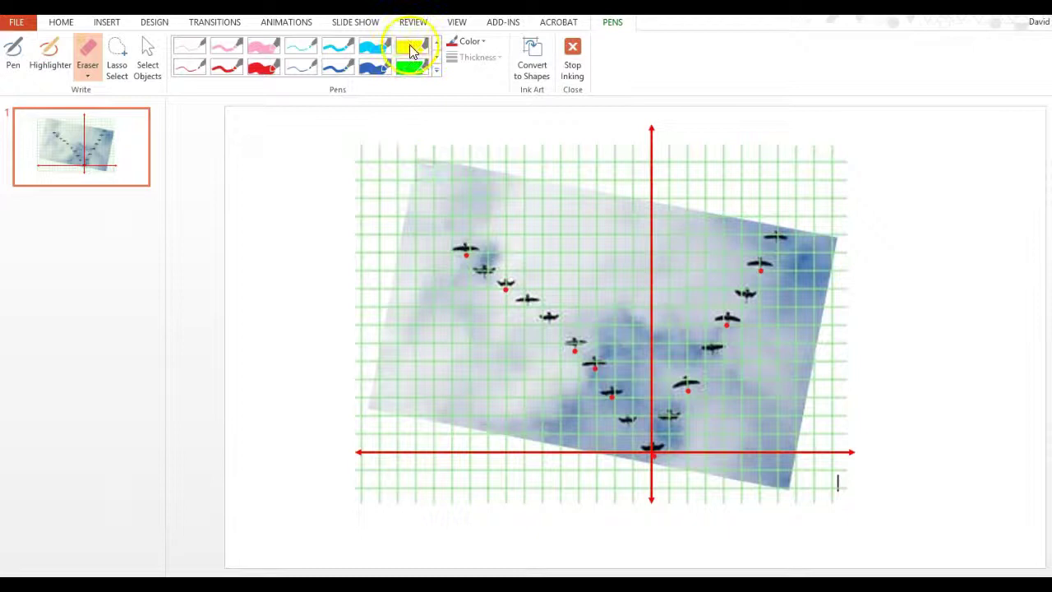
pyautogui.moveTo(460, 250); pyautogui.dragTo(642, 444)
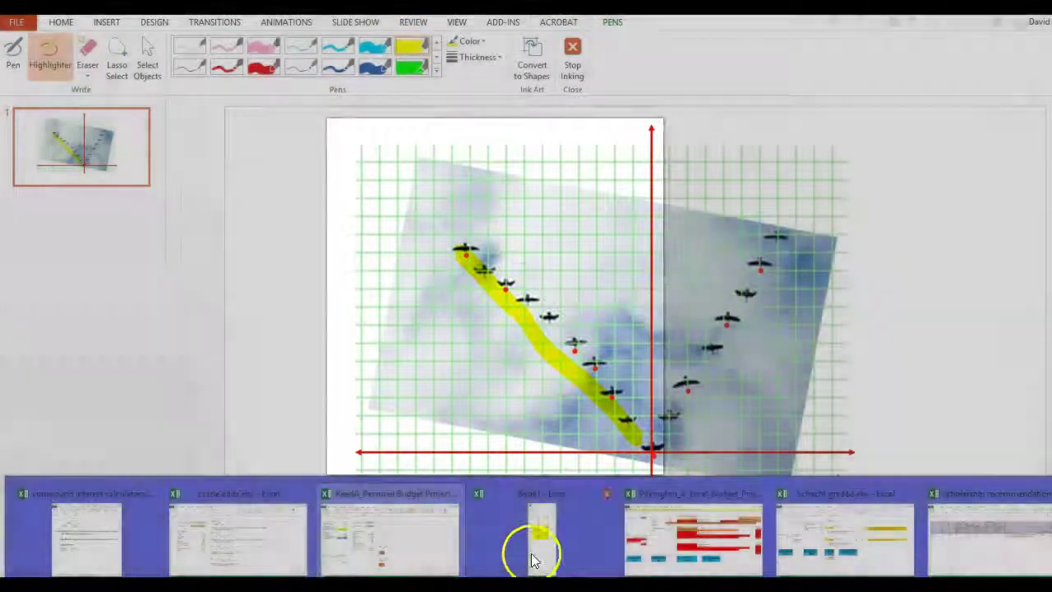
# Back in Book1, retype the left-arm y-values in B5:B9 as negatives, such as -9 and -11
pyautogui.click(545, 545)
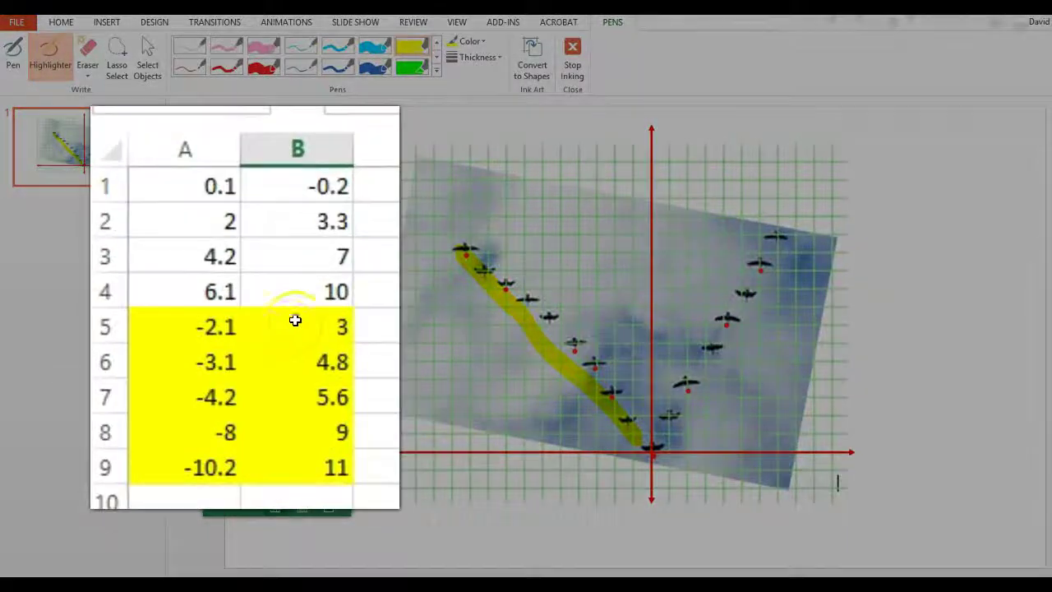
pyautogui.click(288, 248)
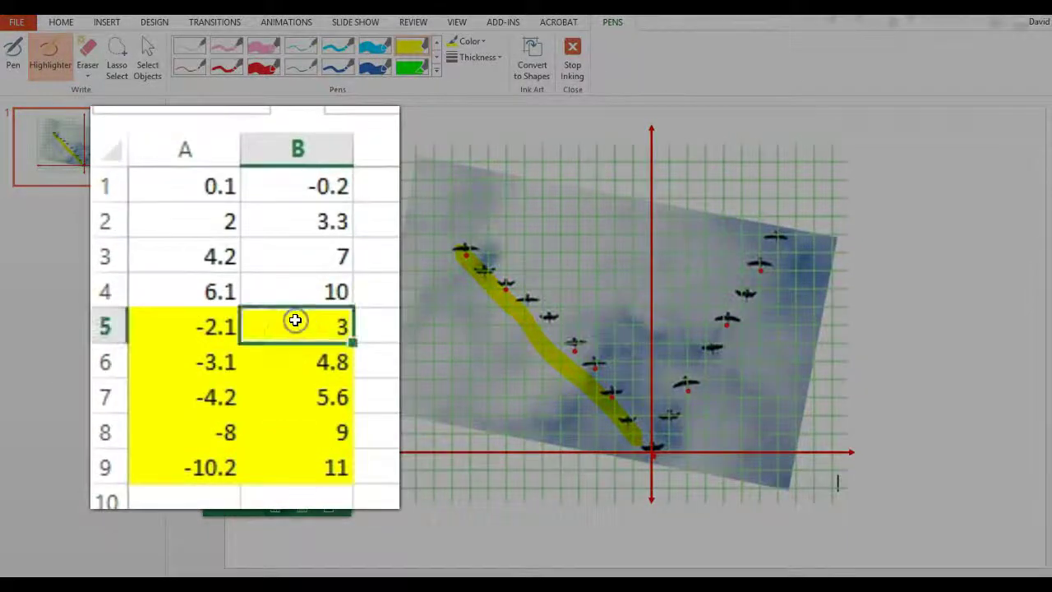
pyautogui.click(299, 464)
pyautogui.moveTo(304, 316); pyautogui.dragTo(293, 473)
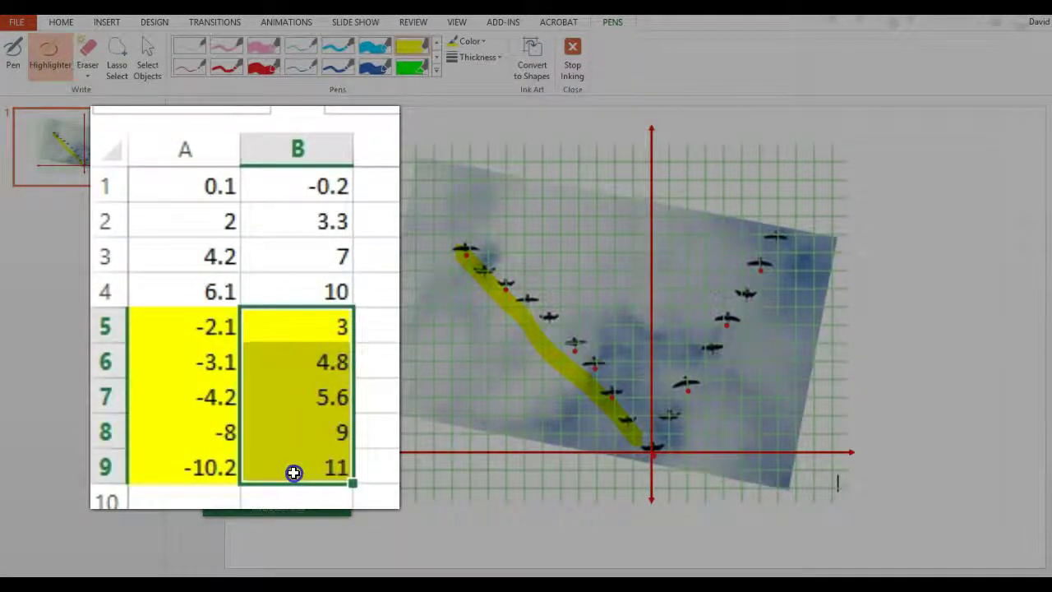
pyautogui.click(320, 324)
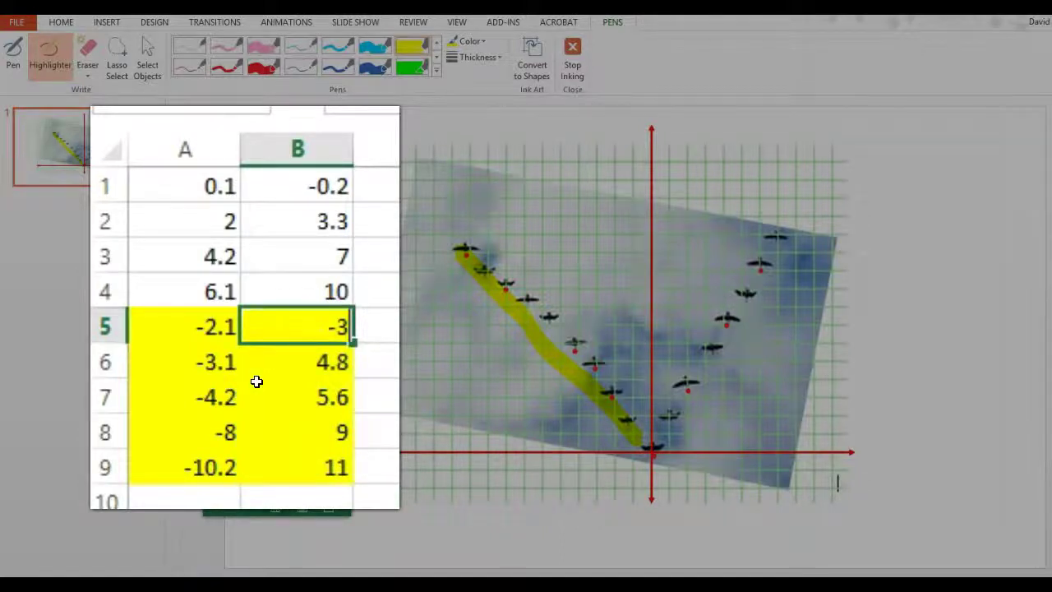
pyautogui.press('Return')
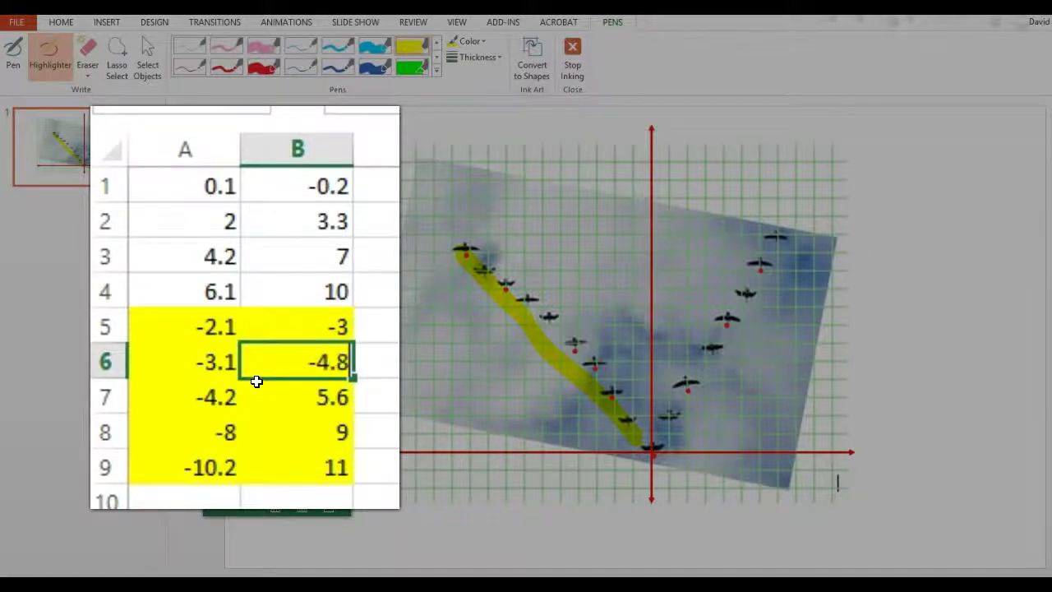
pyautogui.press('Return')
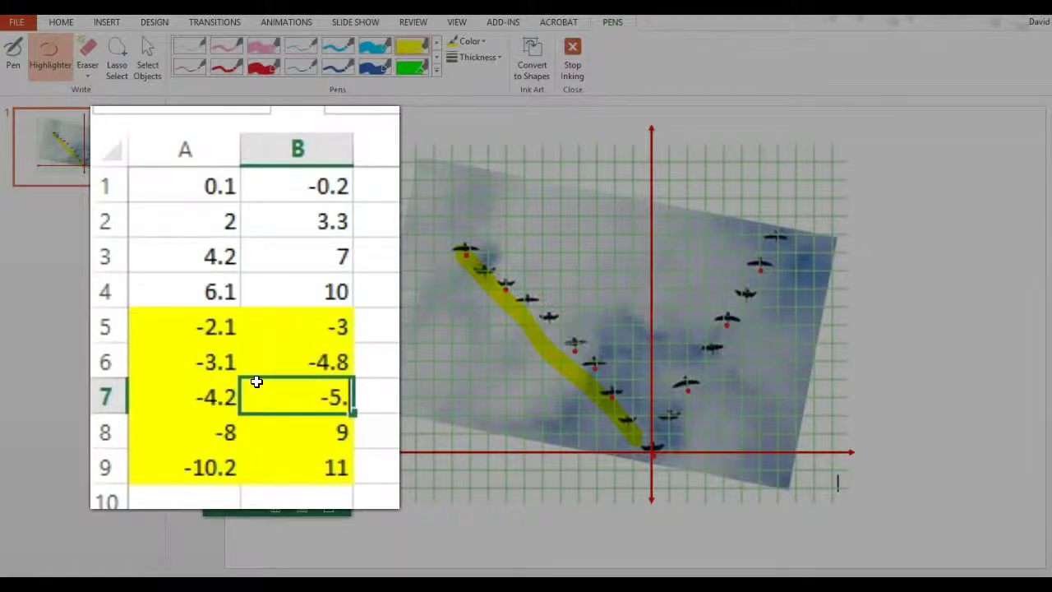
pyautogui.write('6')
pyautogui.press('Return')
pyautogui.write('-9')
pyautogui.press('Return')
pyautogui.write('-11')
pyautogui.press('Return')
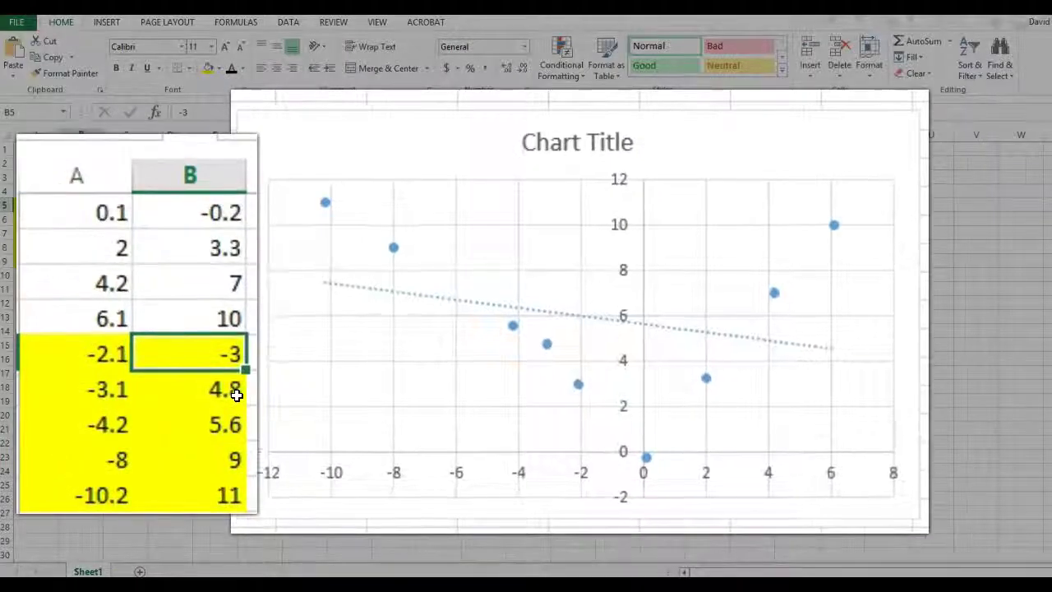
# Enter -4.8, -5.6, -9 and -11 into cells B6 through B9
pyautogui.click(236, 395)
pyautogui.write('-4.8')
pyautogui.hotkey('ctrl', 'Return')
pyautogui.press('Down')
pyautogui.write('-5.6')
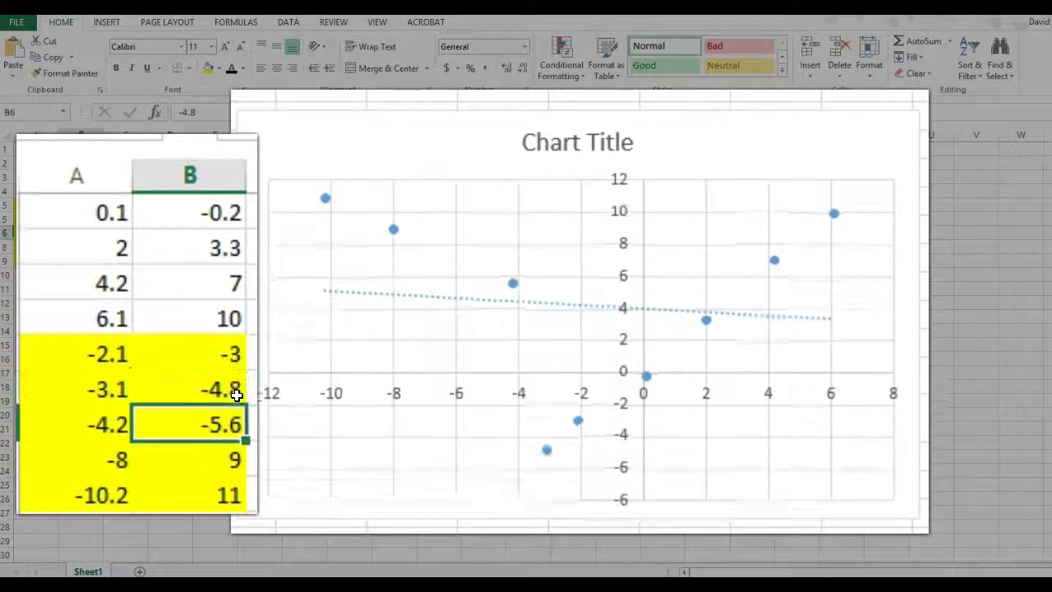
pyautogui.hotkey('ctrl', 'Return')
pyautogui.press('Down')
pyautogui.write('-9')
pyautogui.hotkey('ctrl', 'Return')
pyautogui.press('Down')
pyautogui.write('-11')
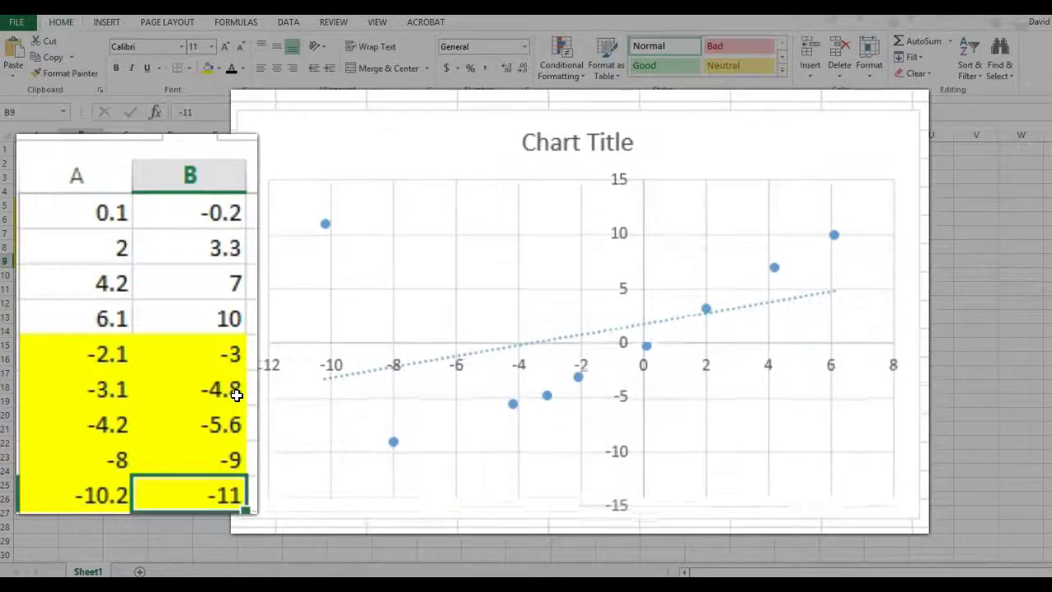
pyautogui.hotkey('ctrl', 'Return')
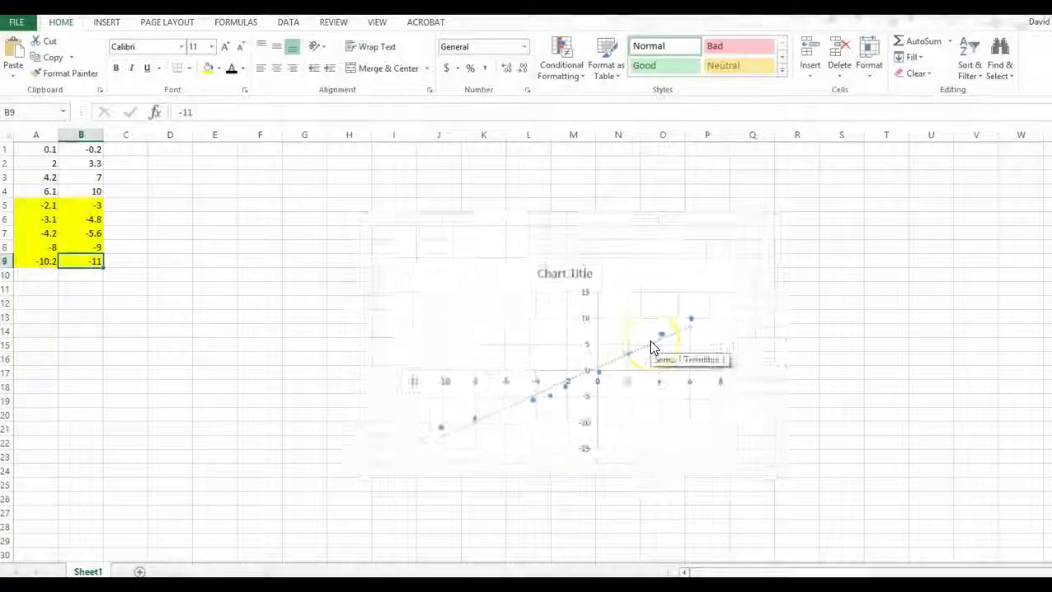
# Display the trendline equation y = 1.3028x + 0.7226 and R² = 0.9744 near the chart's top
pyautogui.rightClick(650, 346)
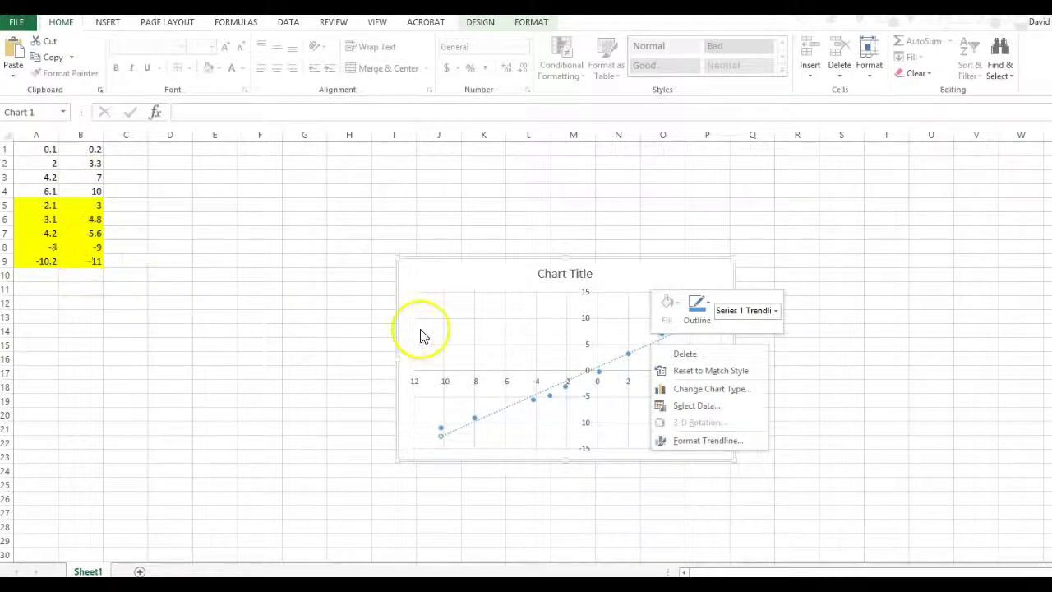
pyautogui.click(694, 441)
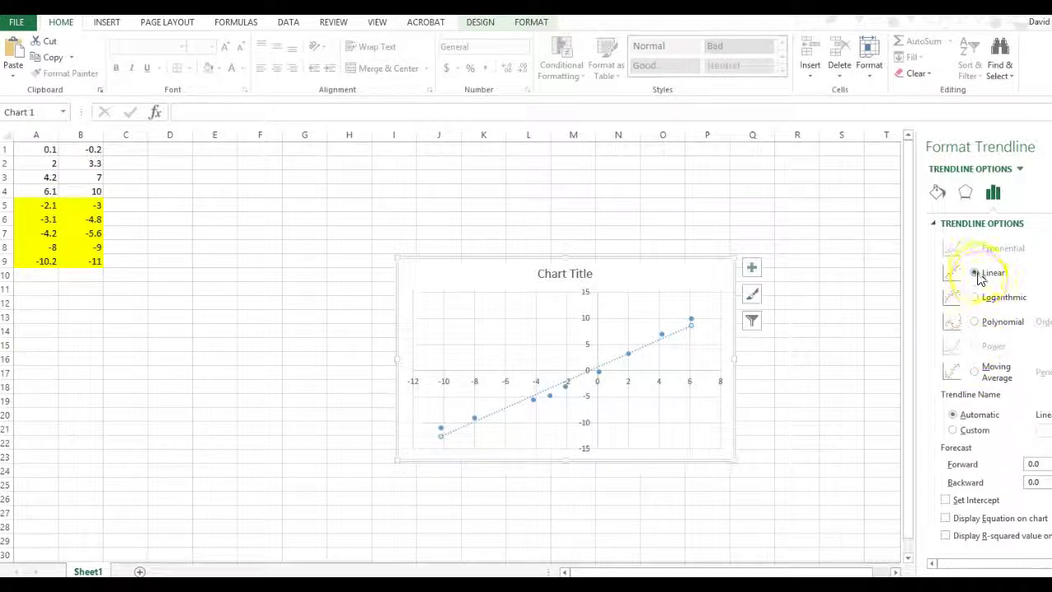
pyautogui.click(972, 519)
pyautogui.click(968, 536)
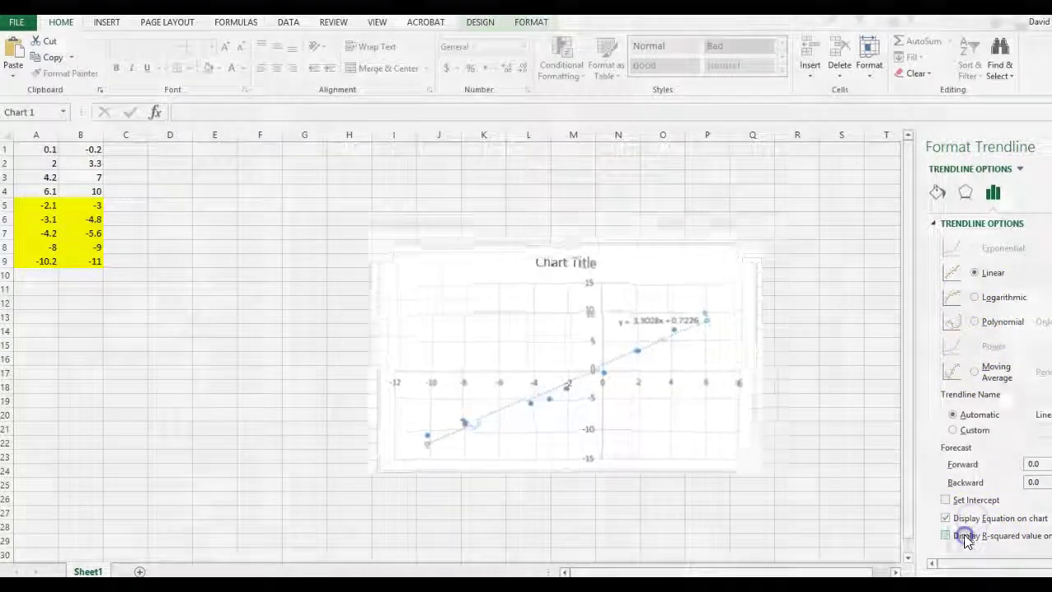
pyautogui.moveTo(631, 329); pyautogui.dragTo(634, 288)
pyautogui.moveTo(701, 211); pyautogui.dragTo(700, 212)
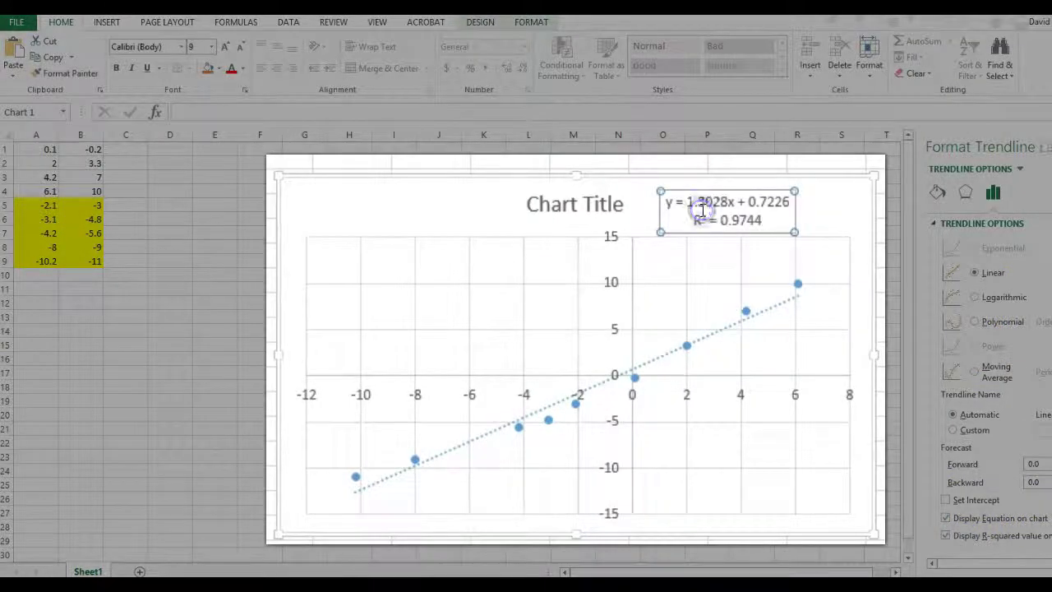
pyautogui.click(752, 207)
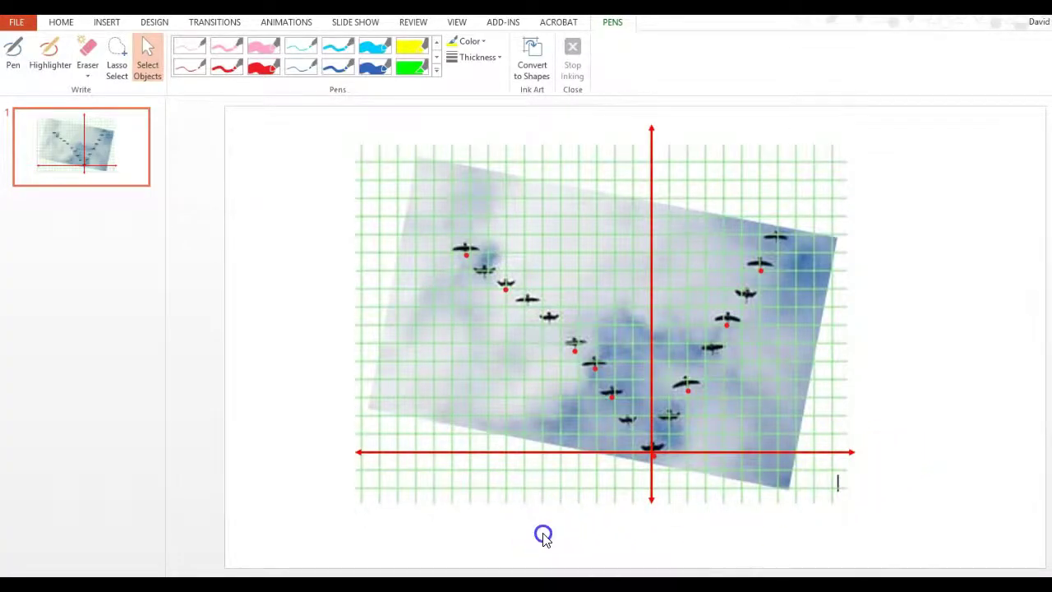
# Paste the trendline equation onto the geese slide and position it below the graph
pyautogui.hotkey('ctrl', 'v')
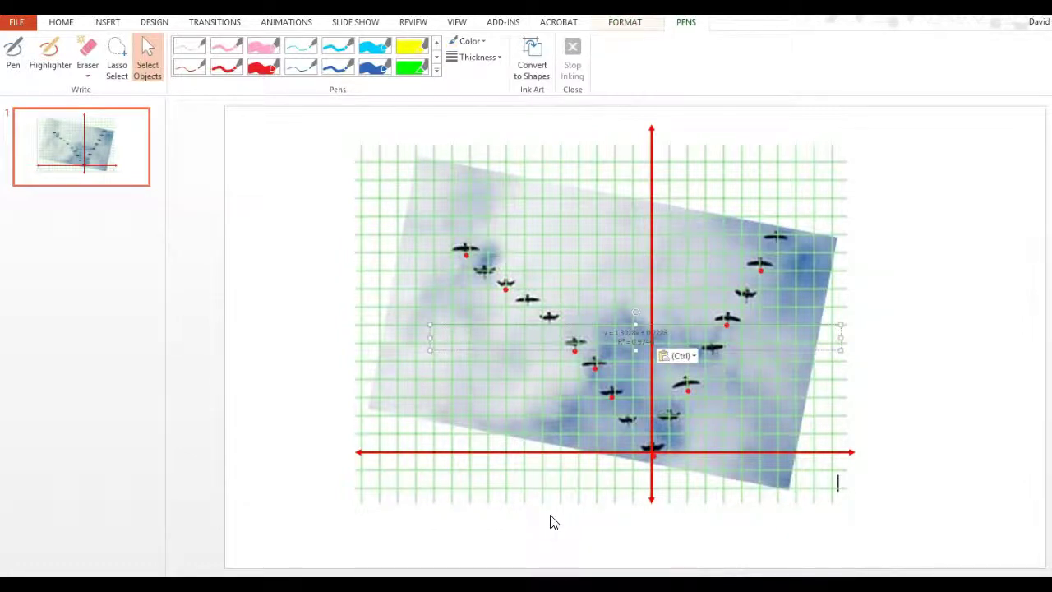
pyautogui.moveTo(526, 345); pyautogui.dragTo(529, 427)
pyautogui.hotkey('ctrl', 'z')
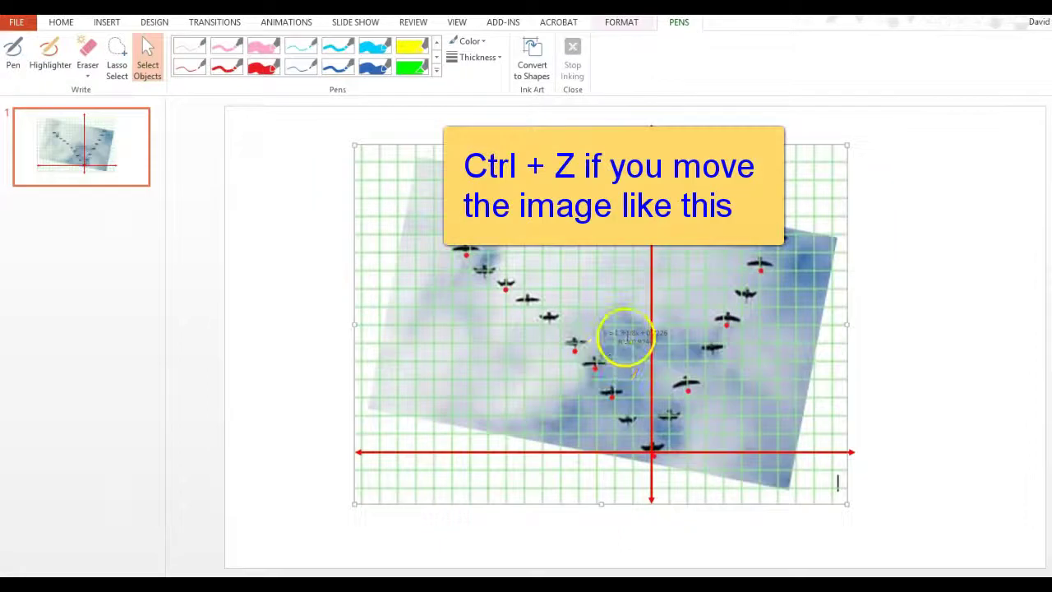
pyautogui.click(626, 337)
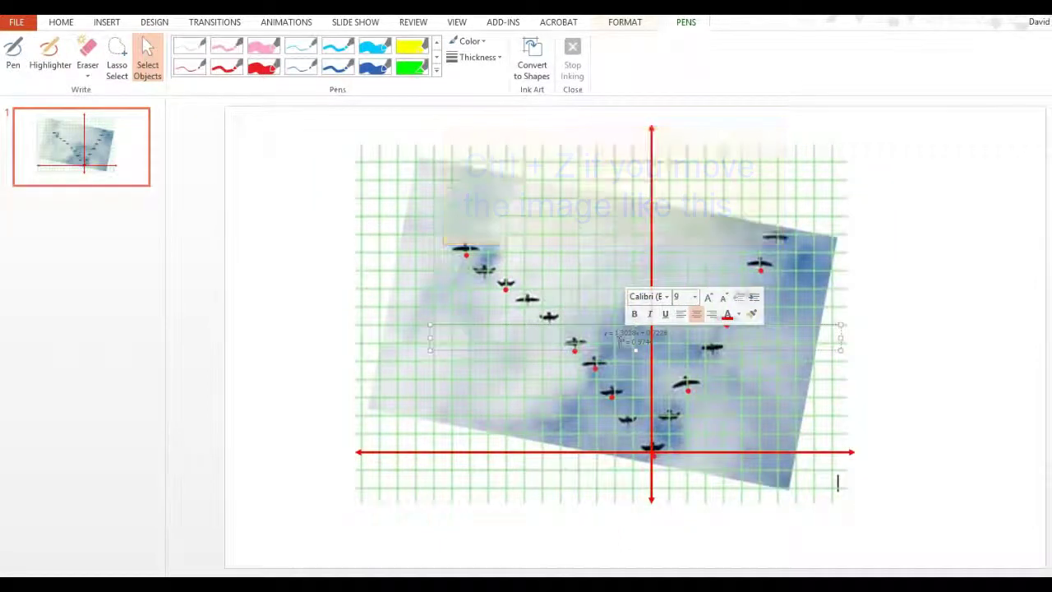
pyautogui.moveTo(627, 338); pyautogui.dragTo(615, 548)
pyautogui.click(304, 357)
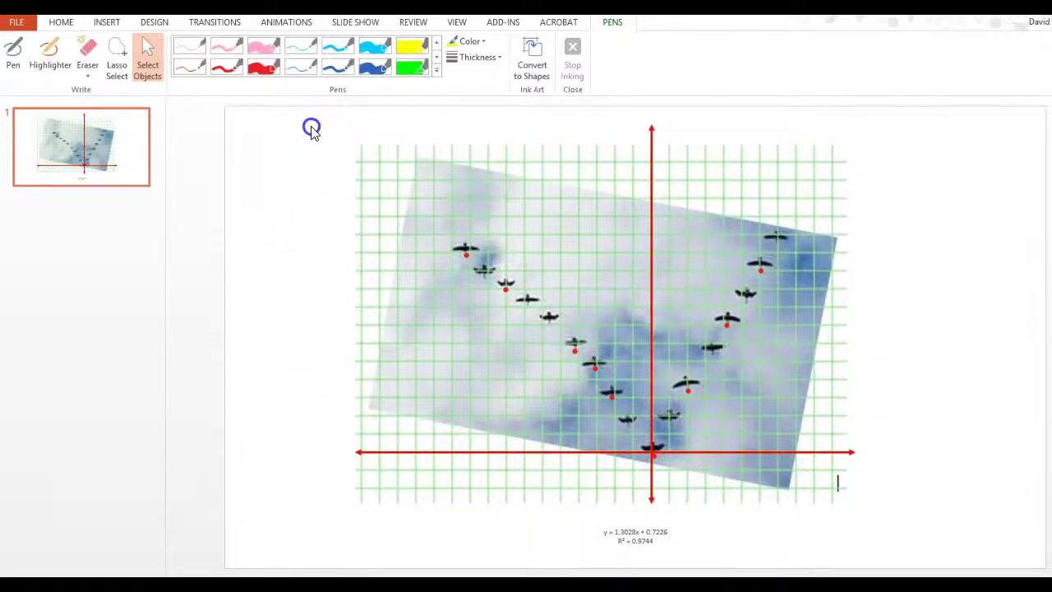
# Group the gridded geese photo, red axes and red points into one graph object
pyautogui.moveTo(311, 129)
pyautogui.mouseDown()
pyautogui.moveTo(672, 418)
pyautogui.moveTo(881, 520)
pyautogui.mouseUp()
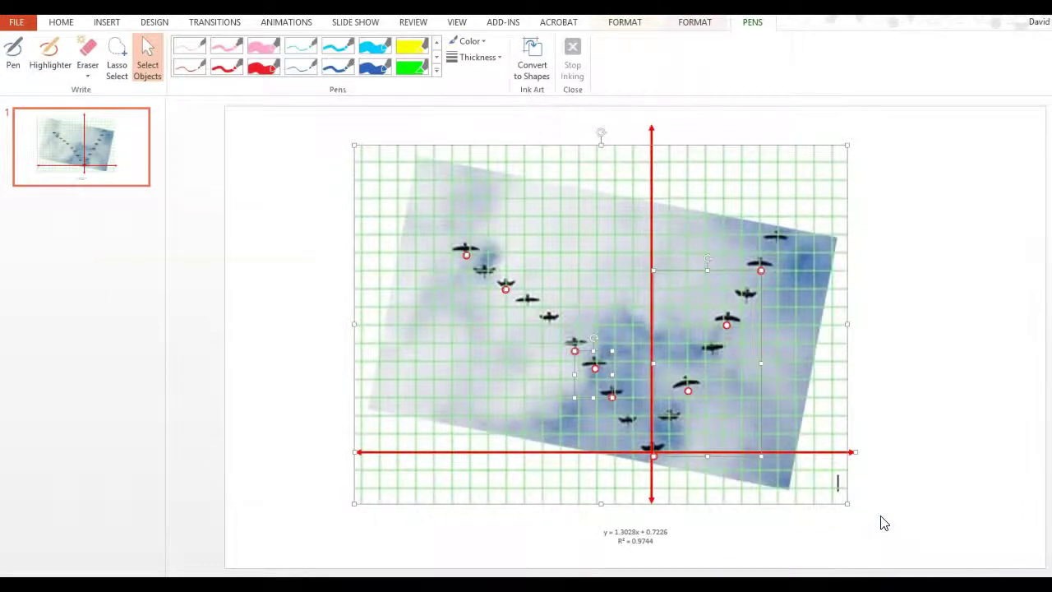
pyautogui.hotkey('ctrl', 'g')
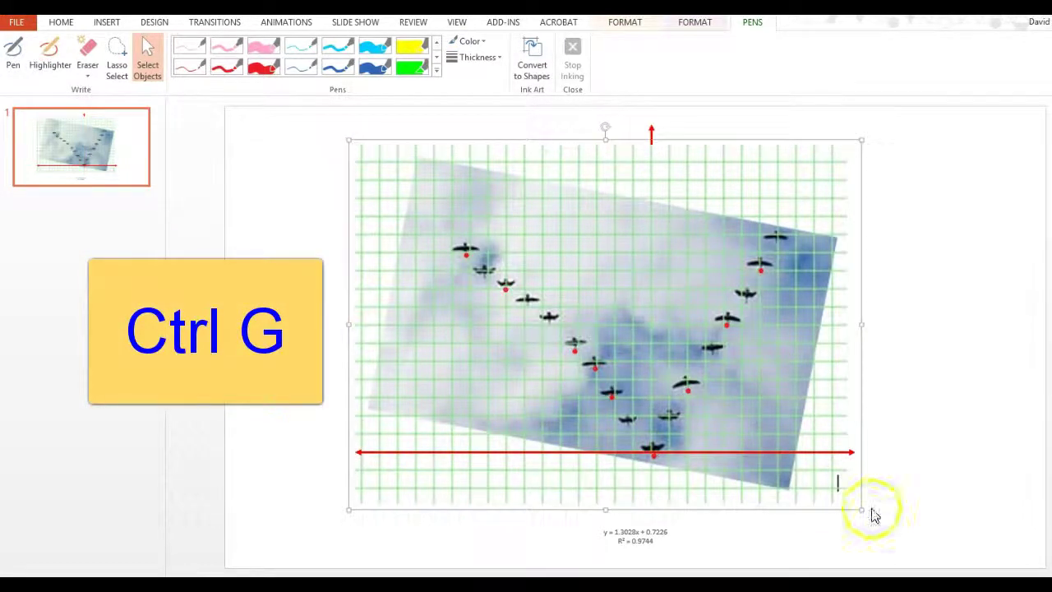
pyautogui.moveTo(862, 510); pyautogui.dragTo(723, 417)
pyautogui.hotkey('ctrl', 'z')
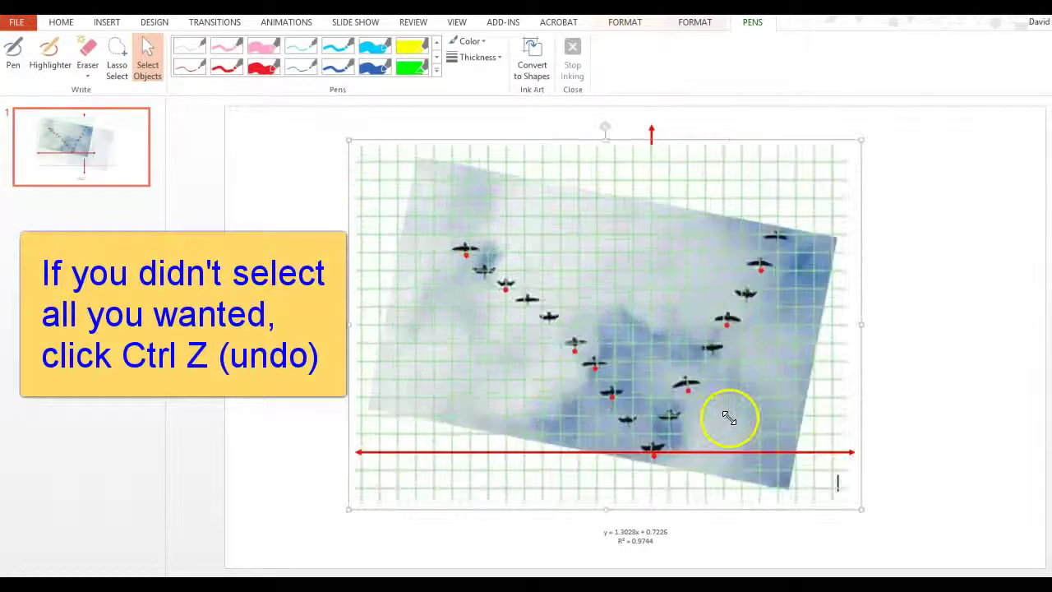
pyautogui.hotkey('ctrl', 'z')
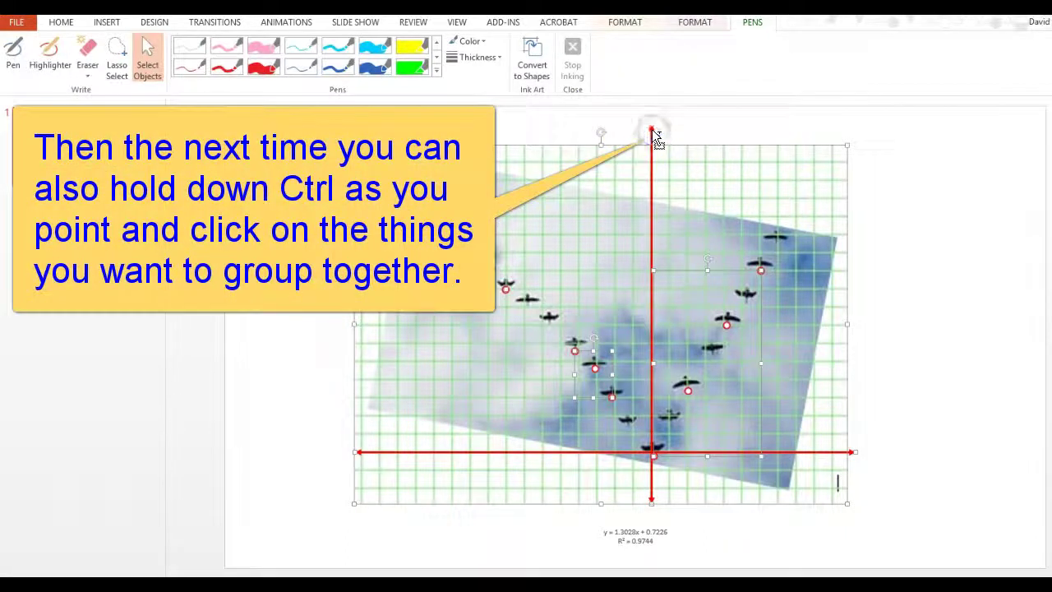
pyautogui.click(734, 317)
# Shrink the grouped graph and enlarge the equation text to 16 pt
pyautogui.click(855, 511)
pyautogui.moveTo(855, 511); pyautogui.dragTo(655, 365)
pyautogui.click(604, 526)
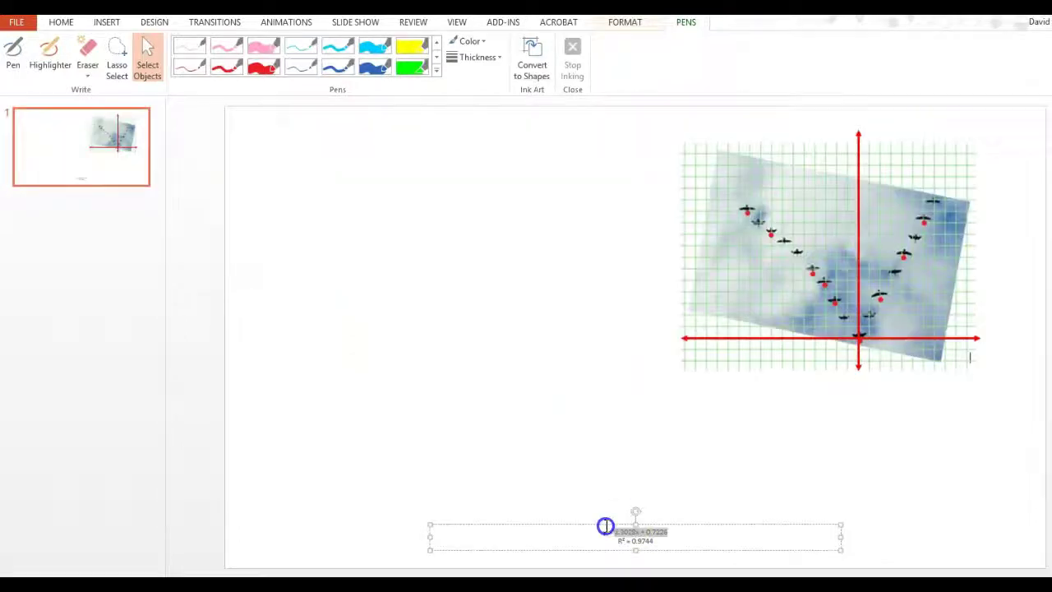
pyautogui.moveTo(605, 526)
pyautogui.mouseDown()
pyautogui.moveTo(655, 542)
pyautogui.moveTo(605, 530)
pyautogui.mouseUp()
pyautogui.click(681, 492)
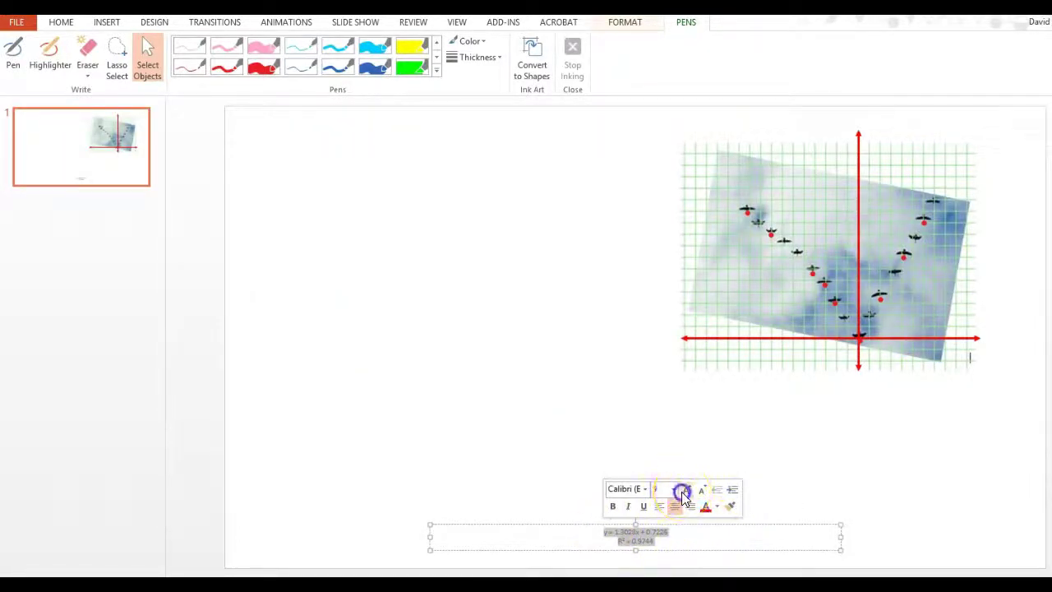
pyautogui.click(682, 491)
pyautogui.click(682, 492)
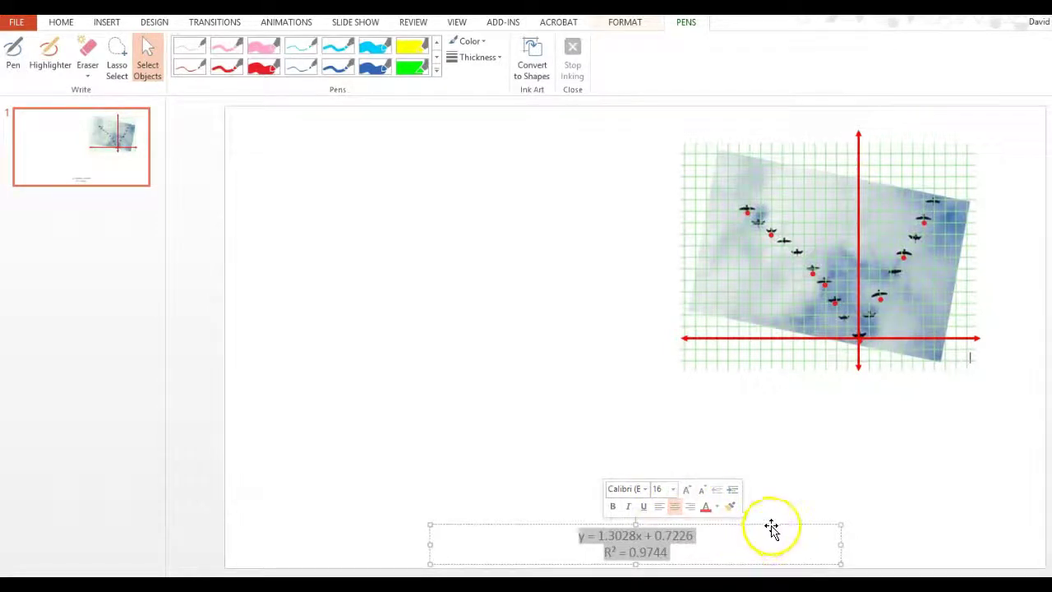
# Place the enlarged equation and R² just beneath the geese graph
pyautogui.click(779, 496)
pyautogui.moveTo(778, 496); pyautogui.dragTo(850, 406)
pyautogui.moveTo(831, 447); pyautogui.dragTo(845, 425)
pyautogui.click(833, 446)
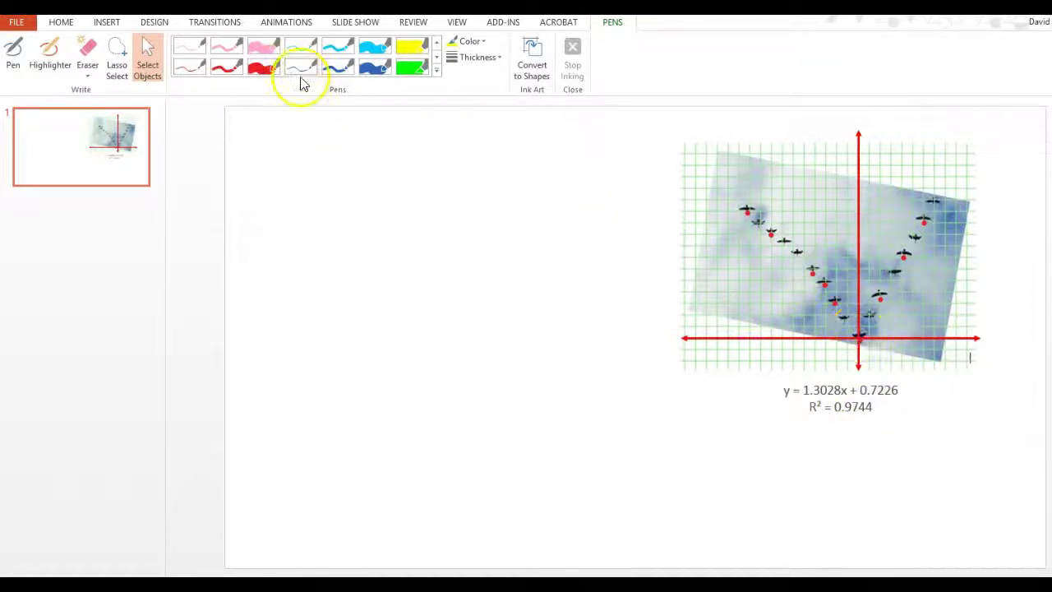
pyautogui.click(230, 68)
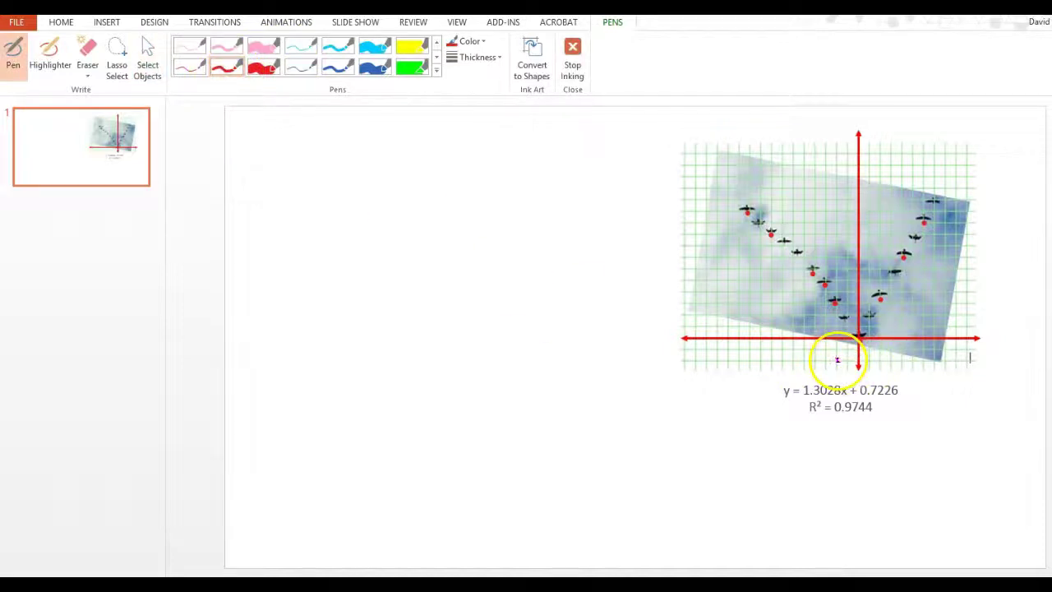
pyautogui.click(778, 418)
pyautogui.click(739, 441)
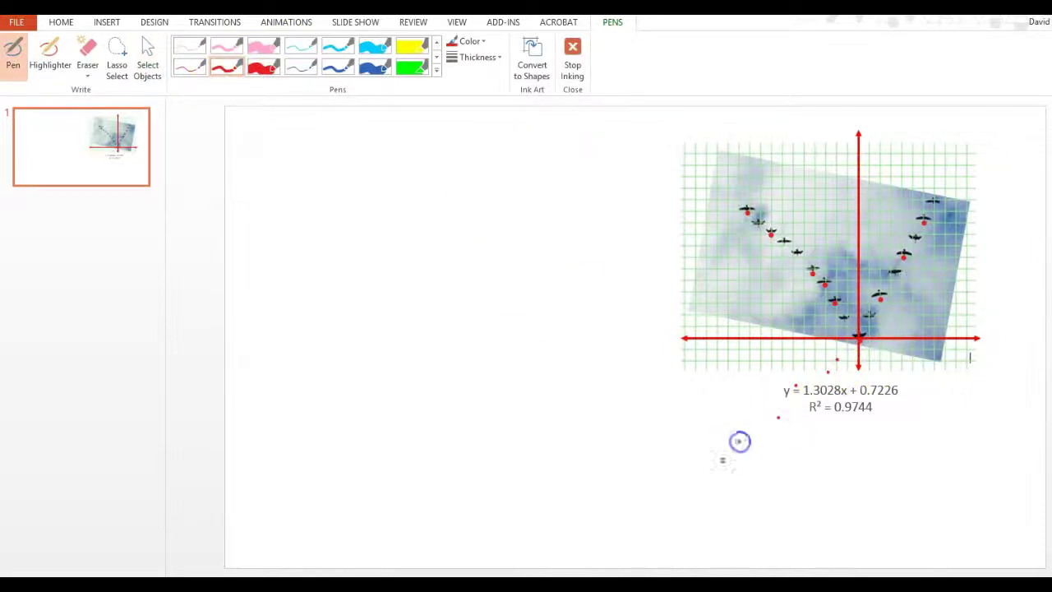
pyautogui.hotkey('ctrl', 'z')
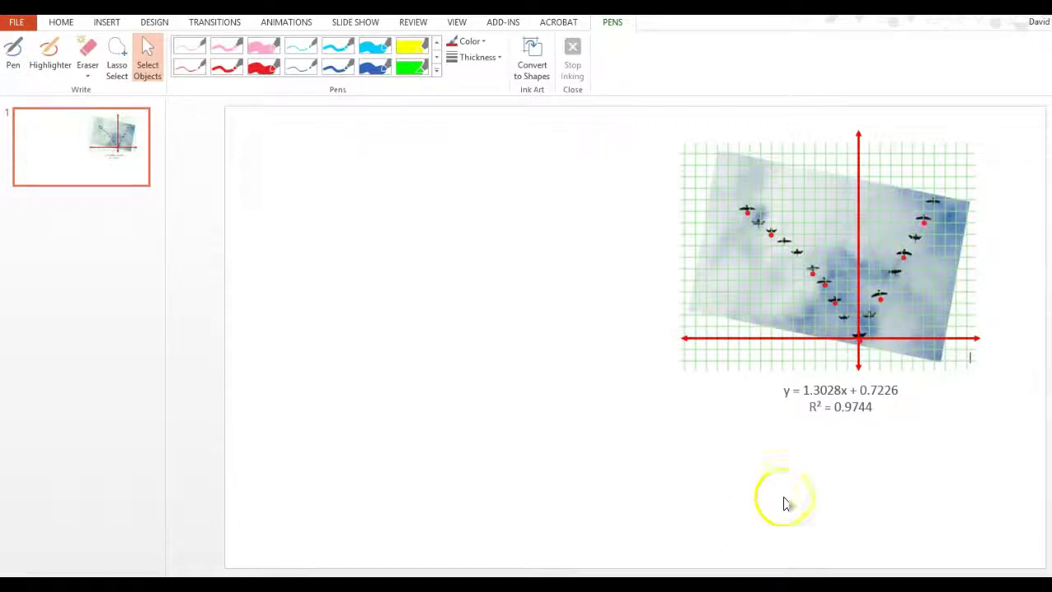
pyautogui.click(145, 56)
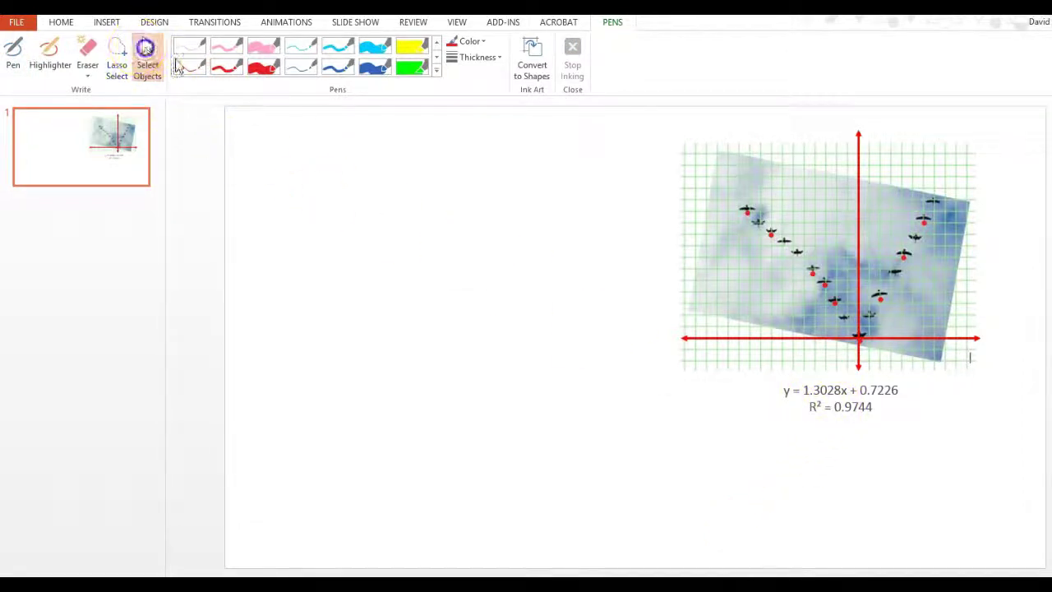
pyautogui.click(814, 394)
pyautogui.moveTo(804, 391); pyautogui.dragTo(836, 397)
pyautogui.click(842, 390)
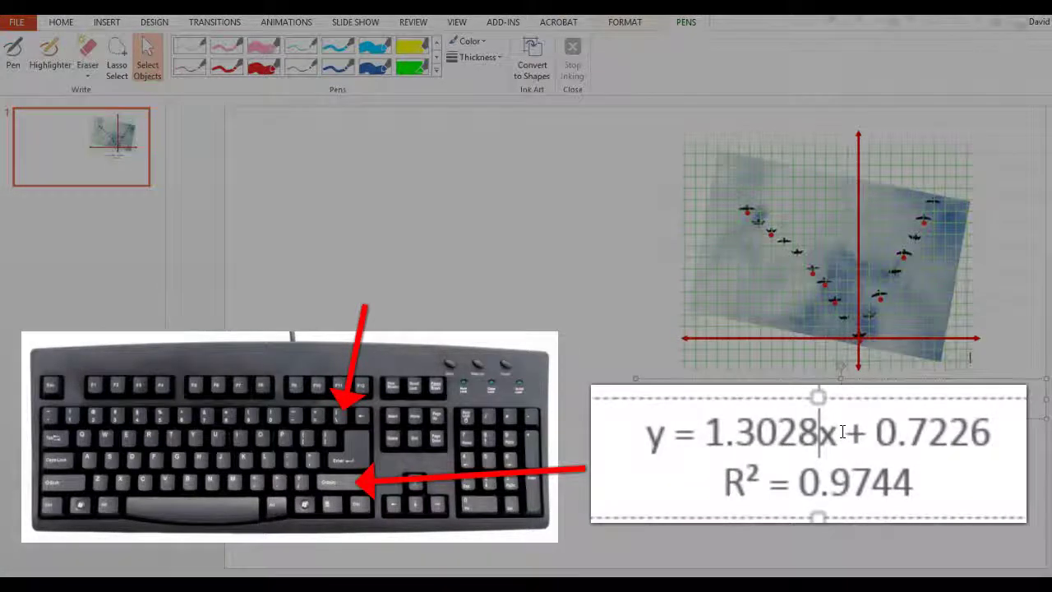
# Complete the slide equation as y = 1.3028|x| + 0.7226, then bring up the Excel chart
pyautogui.press('Right')
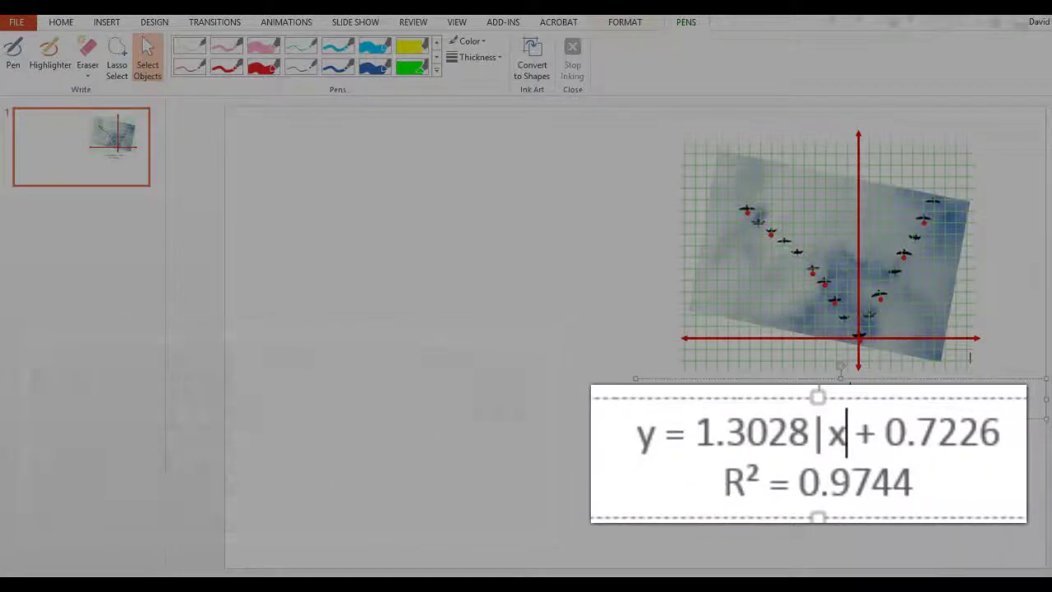
pyautogui.write('|')
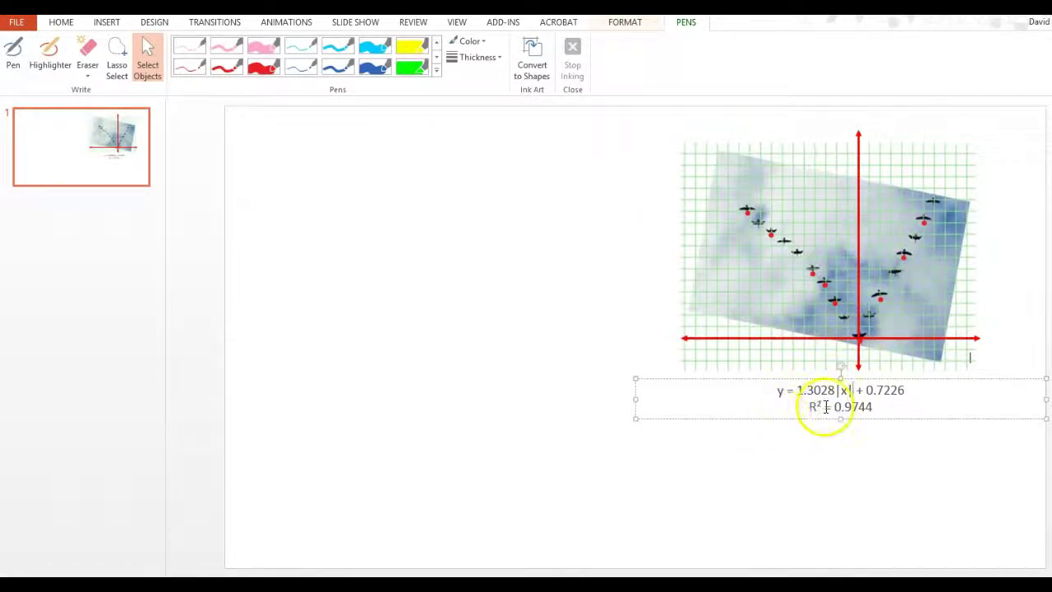
pyautogui.click(824, 452)
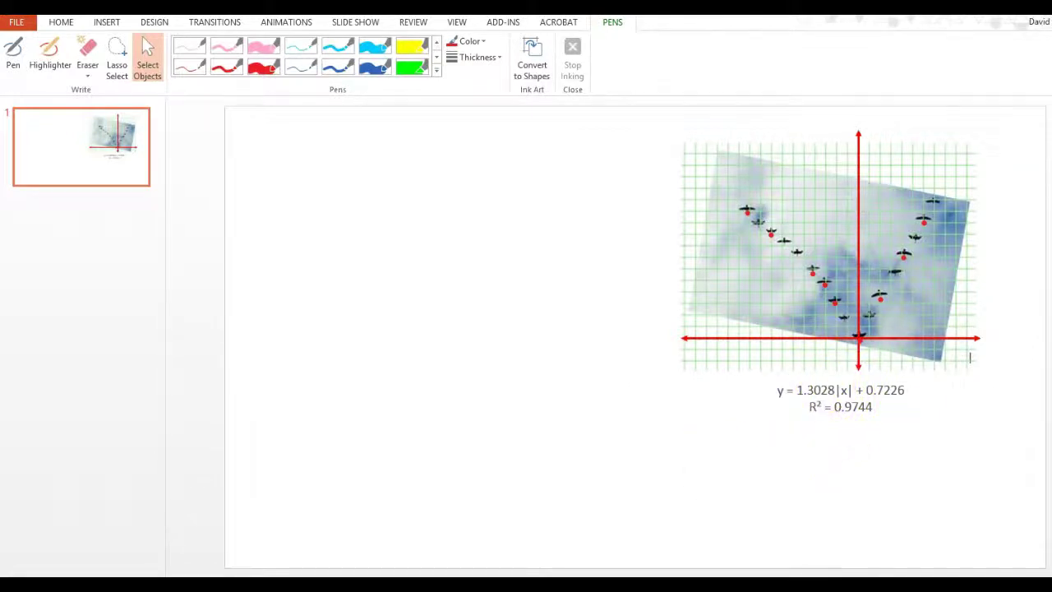
pyautogui.click(304, 555)
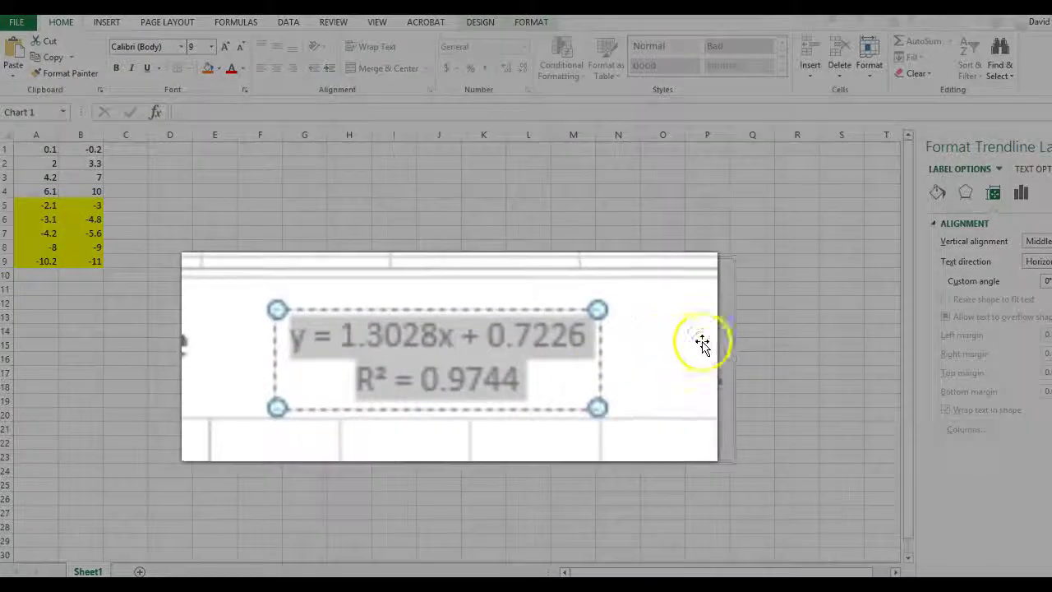
# Compare the slide's |x| equation against Excel's trendline chart by switching between the windows
pyautogui.click(701, 344)
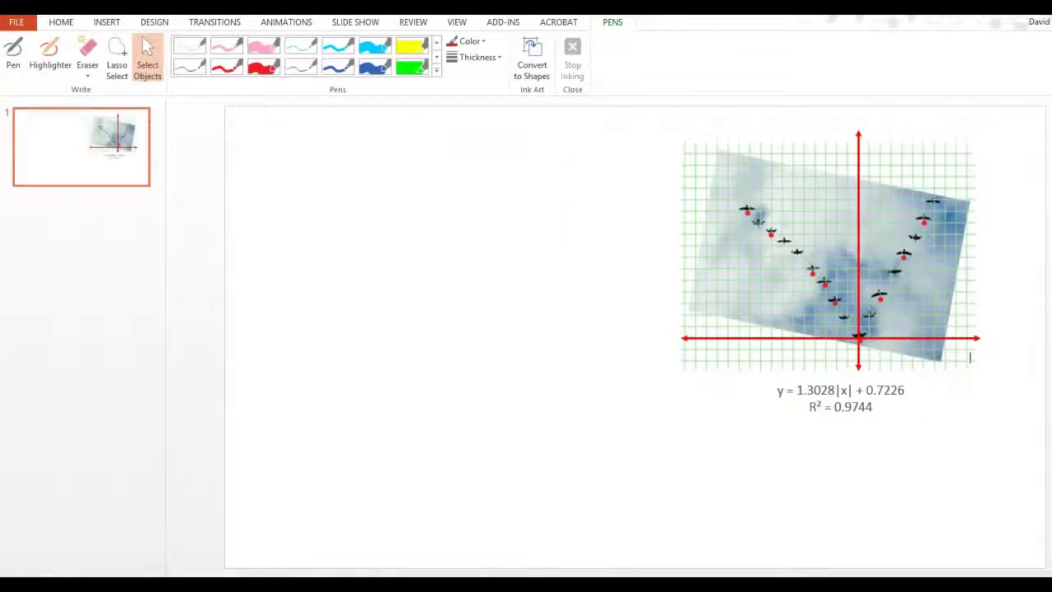
pyautogui.moveTo(422, 567)
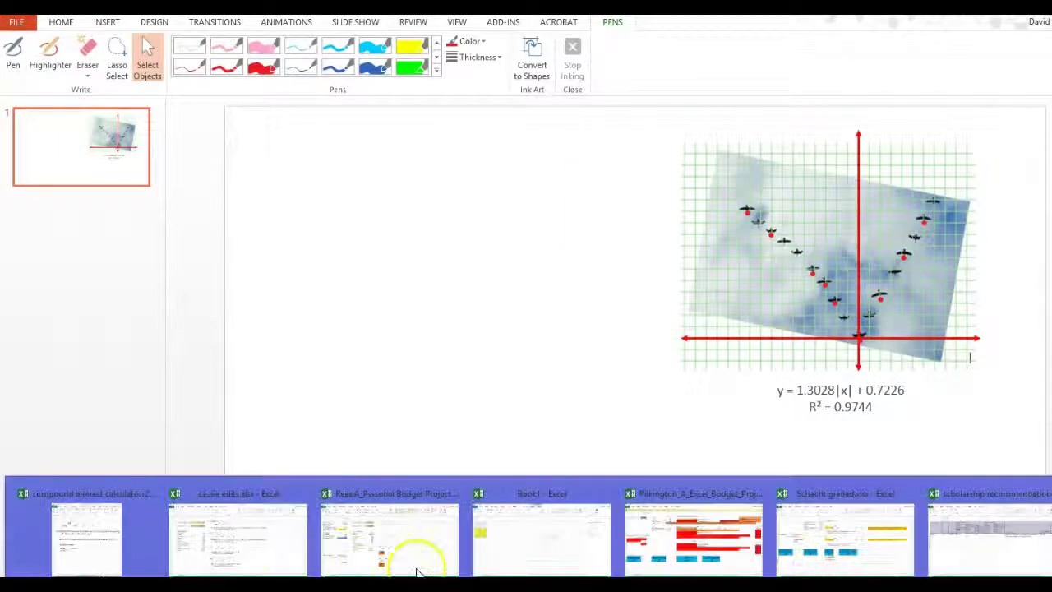
pyautogui.click(540, 562)
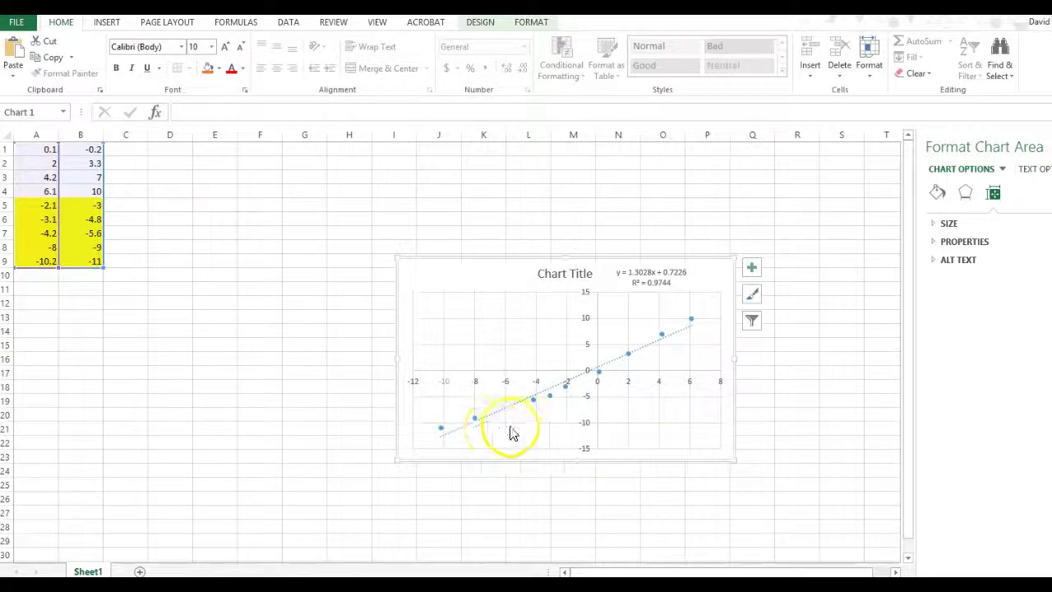
pyautogui.hotkey('alt', 'Tab')
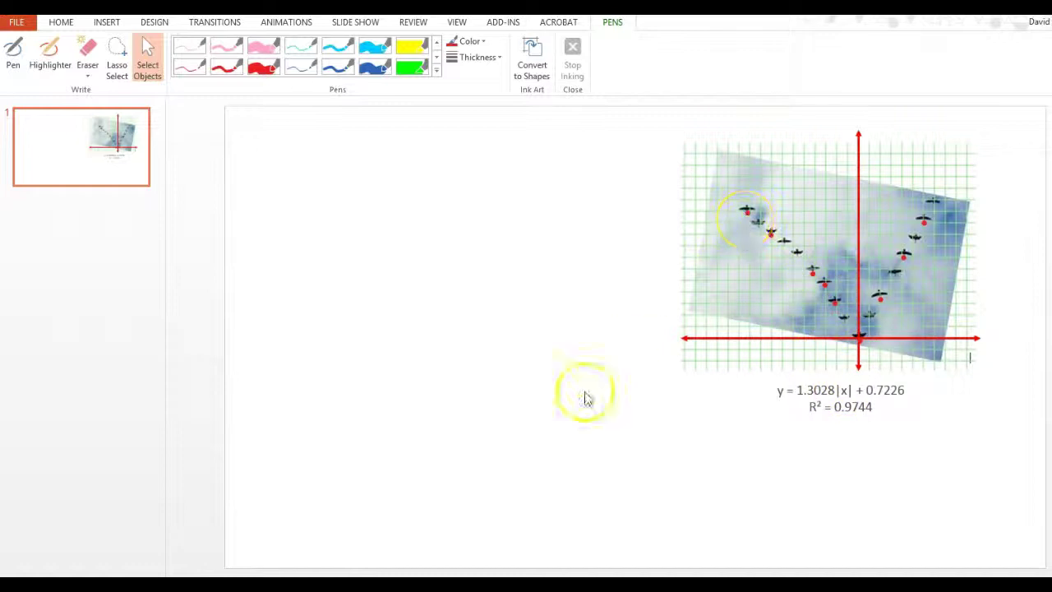
pyautogui.moveTo(526, 588)
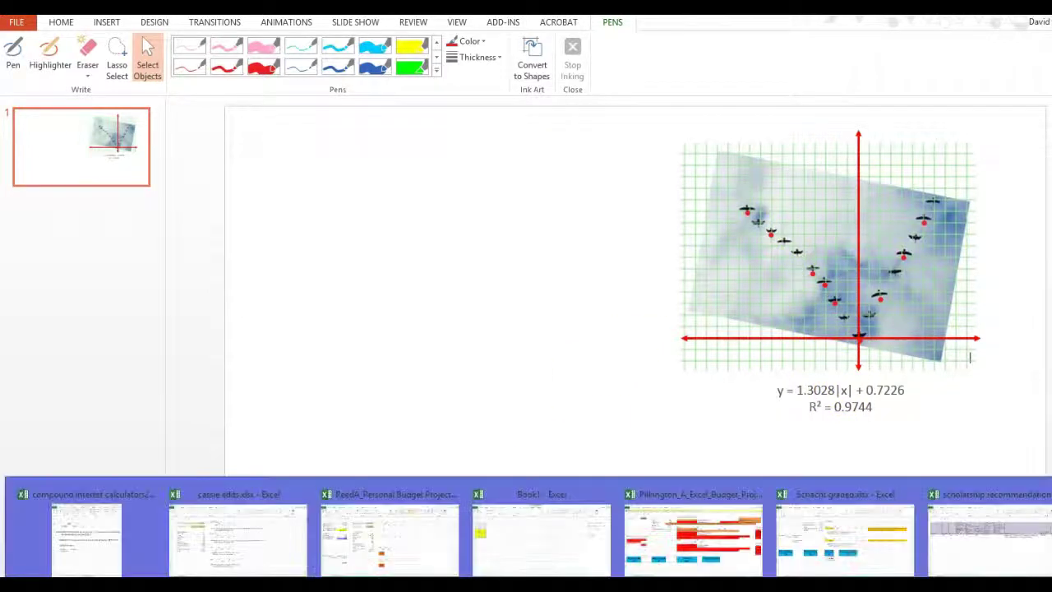
pyautogui.click(506, 562)
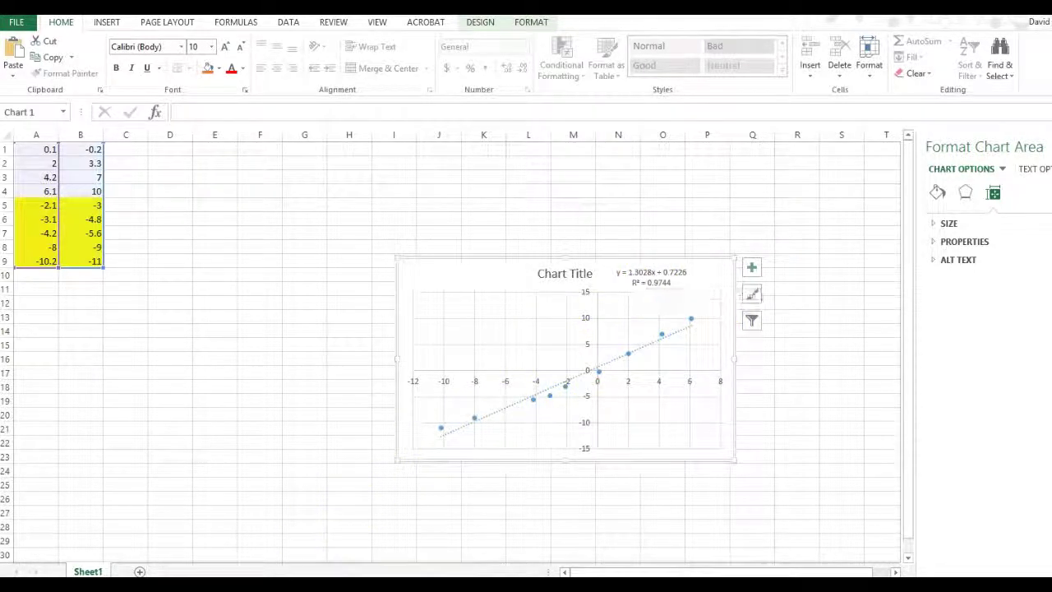
pyautogui.click(422, 567)
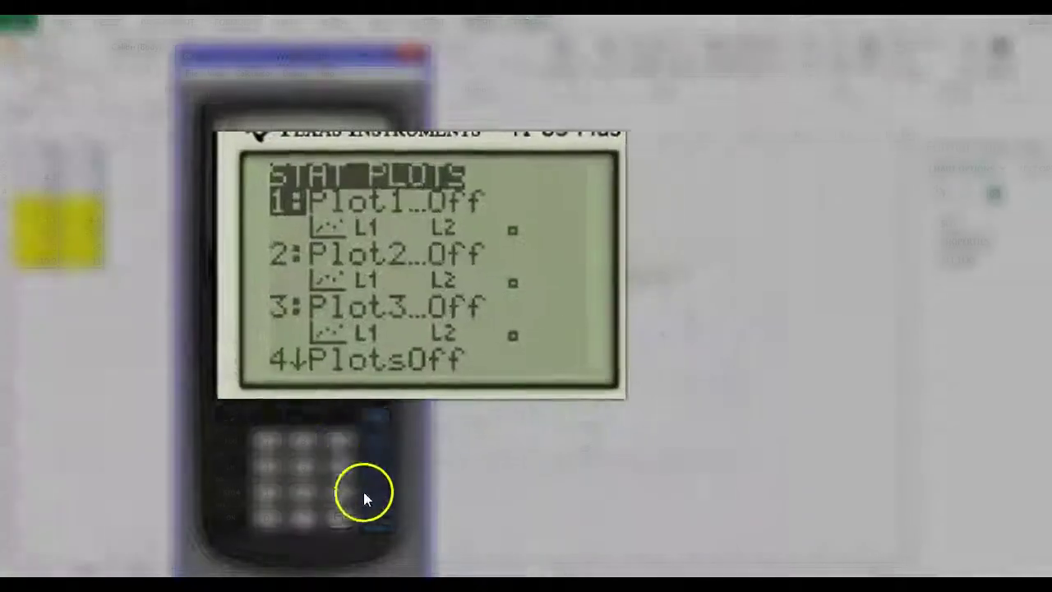
# Turn on Plot1 and apply ZoomStat to show the bird points as a scatter plot
pyautogui.click(368, 518)
pyautogui.click(368, 518)
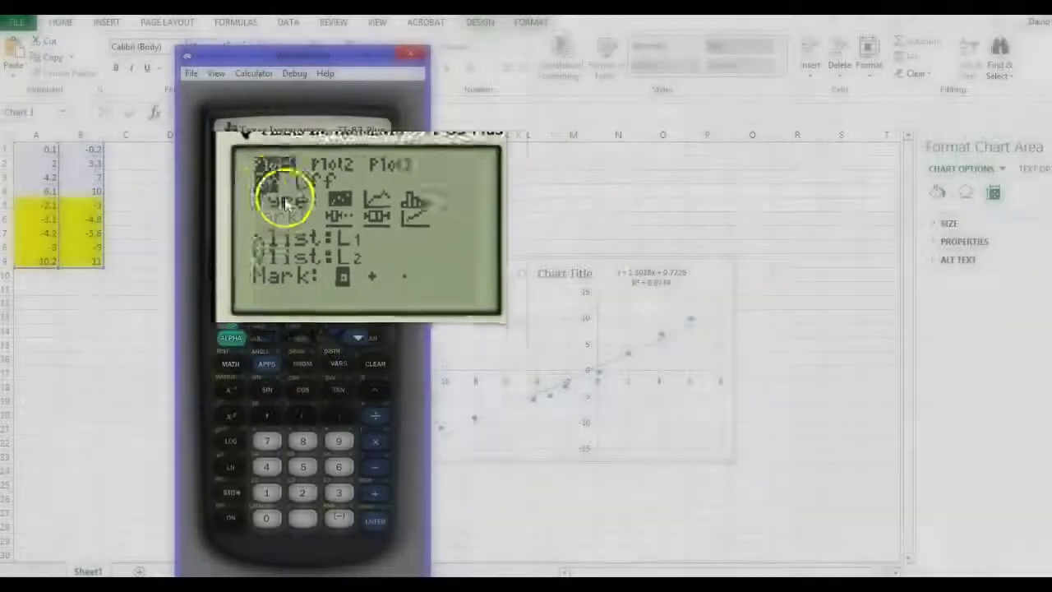
pyautogui.click(303, 276)
pyautogui.click(351, 298)
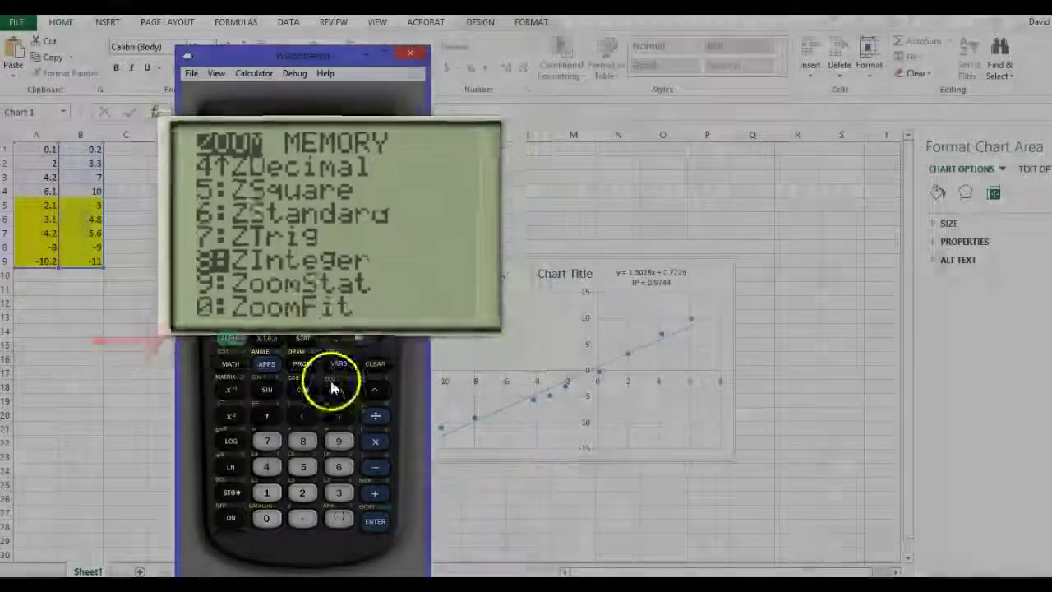
pyautogui.click(338, 440)
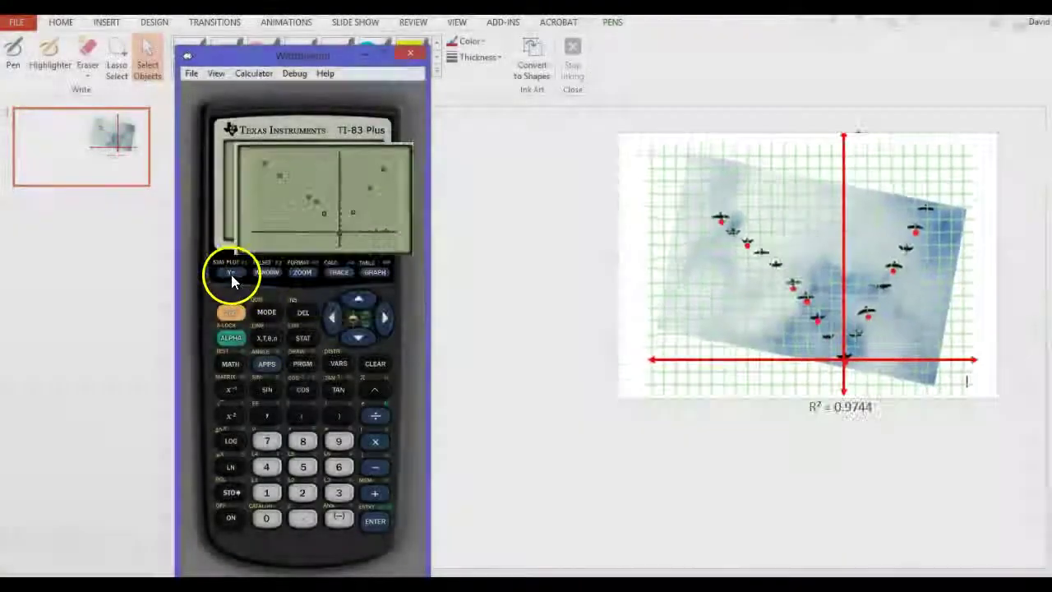
# Replace the old Y1 with 1.3028abs(X)+.7226 in the Y= editor
pyautogui.click(231, 272)
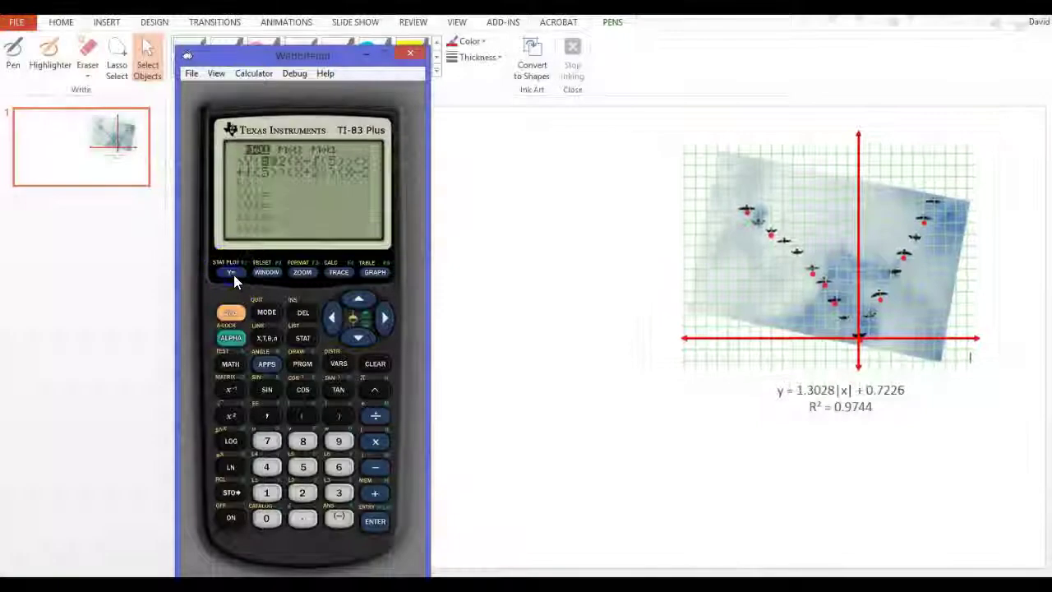
pyautogui.click(375, 364)
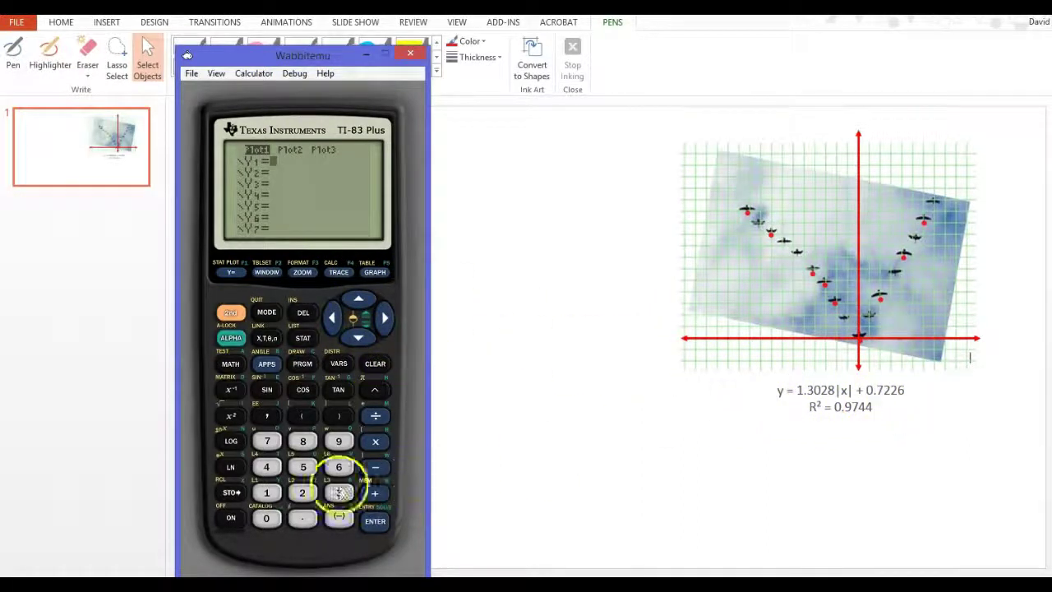
pyautogui.write('1.3028')
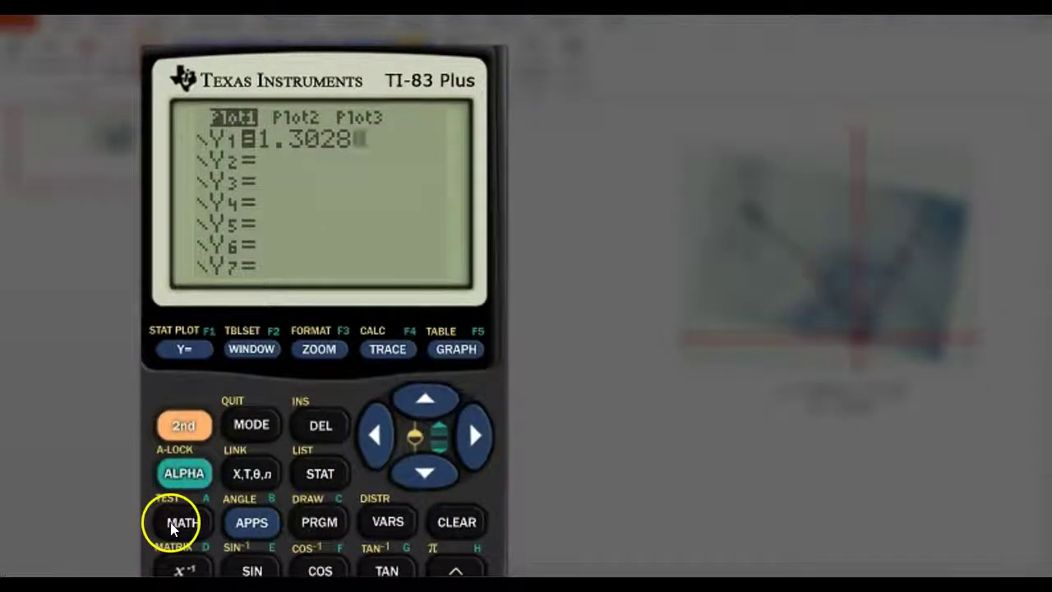
pyautogui.click(170, 521)
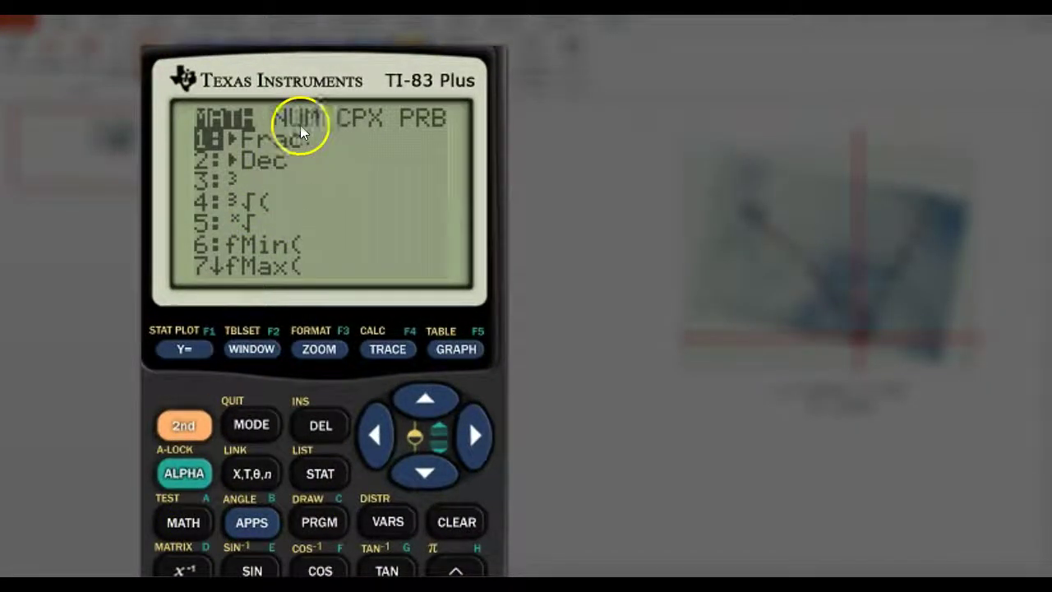
pyautogui.click(475, 436)
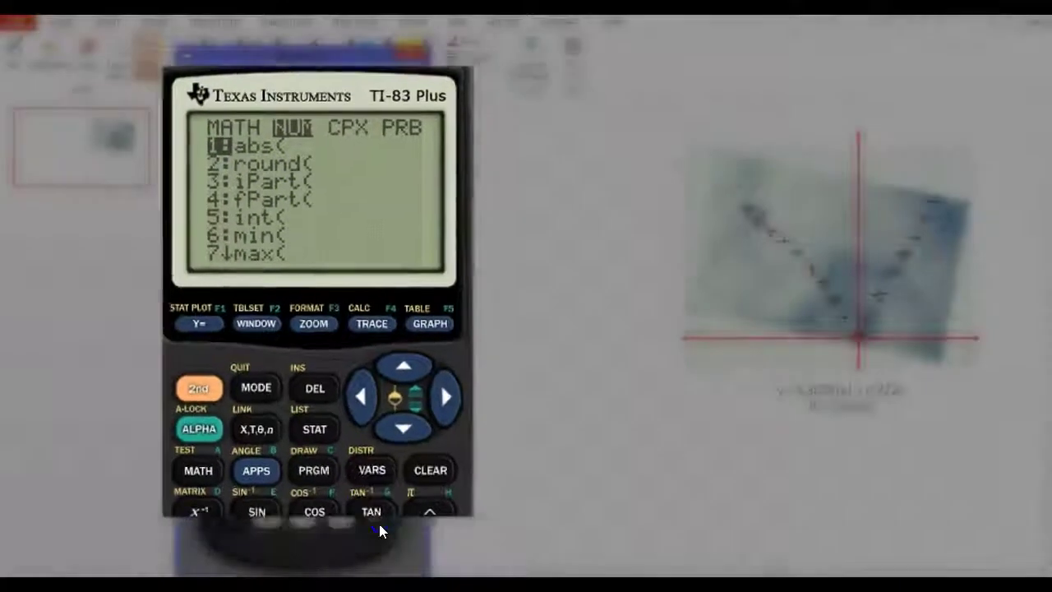
pyautogui.press('Return')
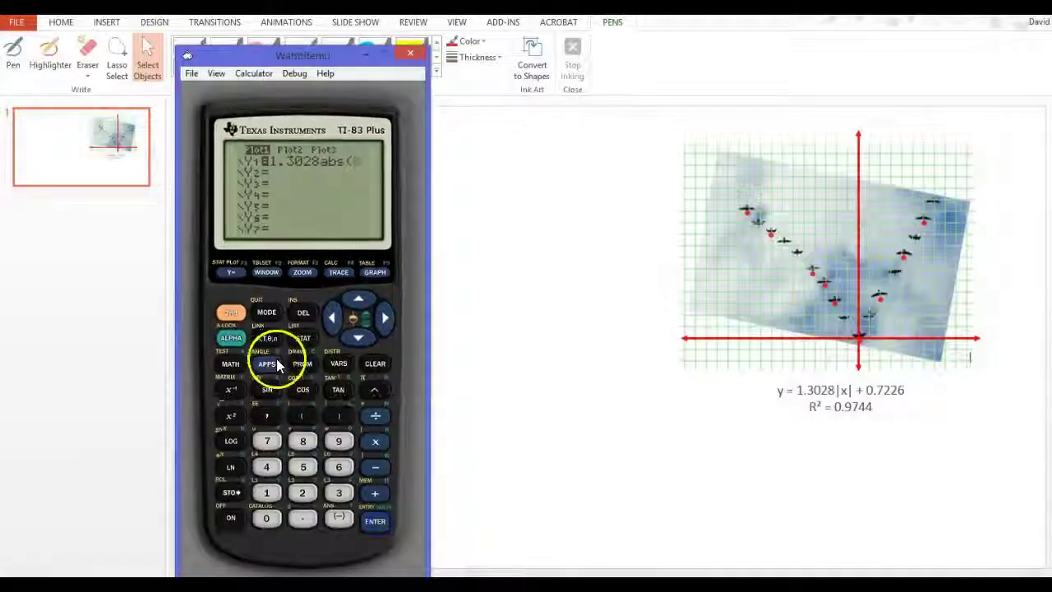
pyautogui.click(267, 338)
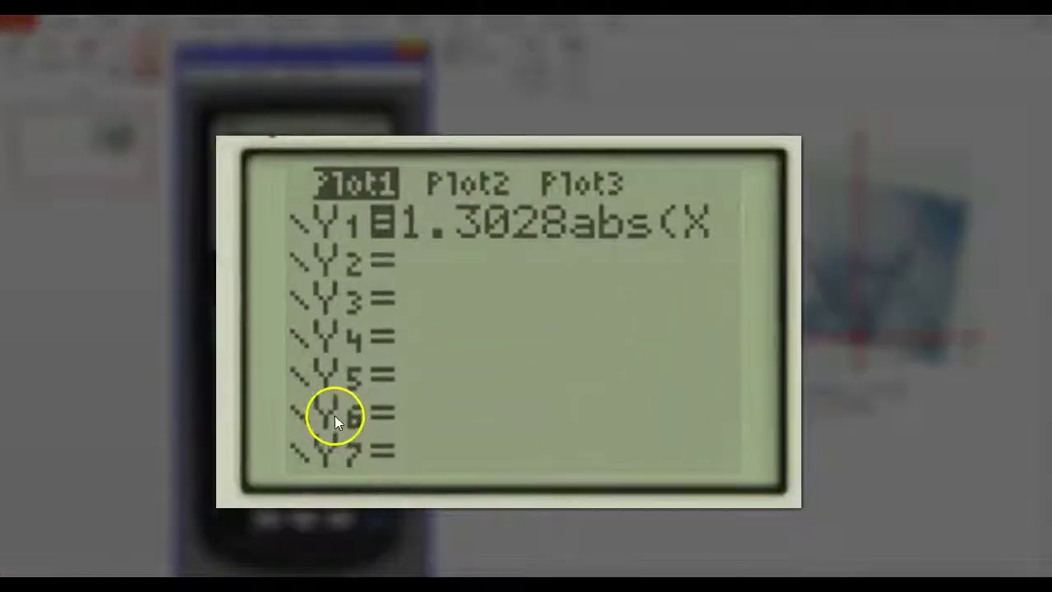
pyautogui.click(338, 415)
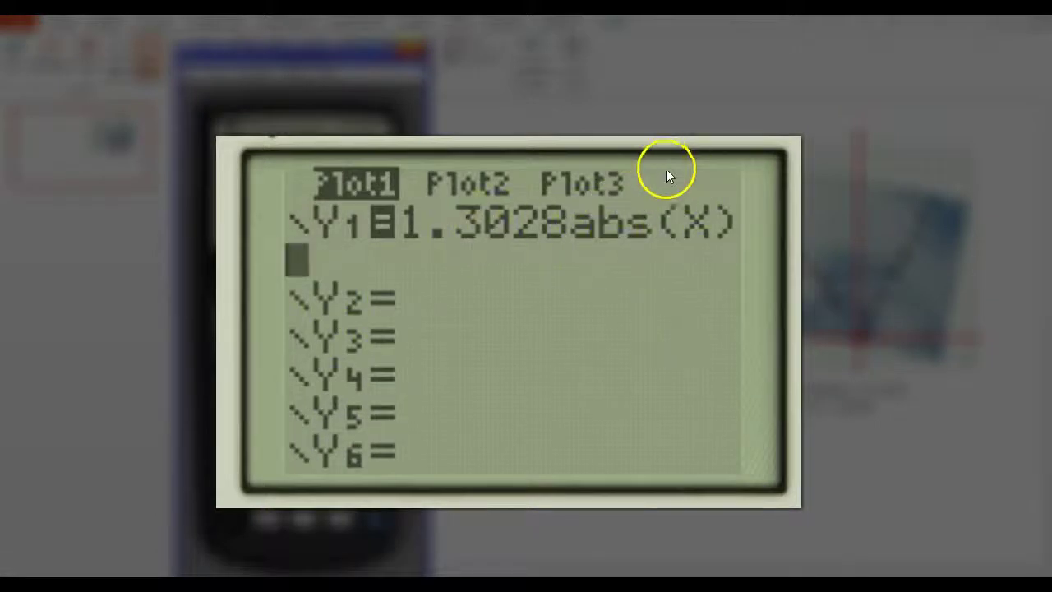
pyautogui.write('+.7226')
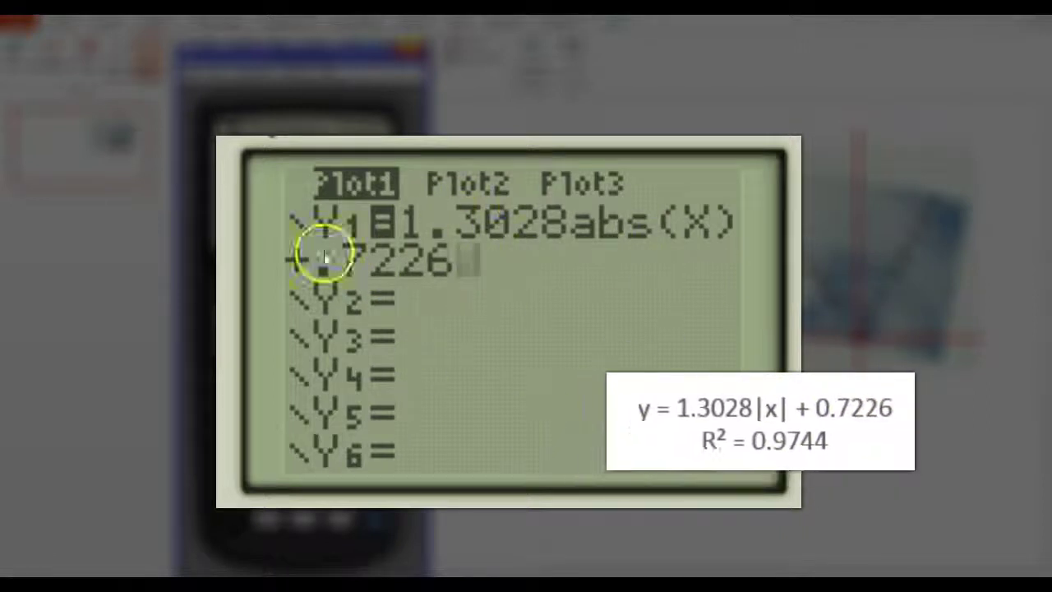
# Graph Y1 over the bird scatter plot and trace it at X=0 to get Y=.7226
pyautogui.press('F5')
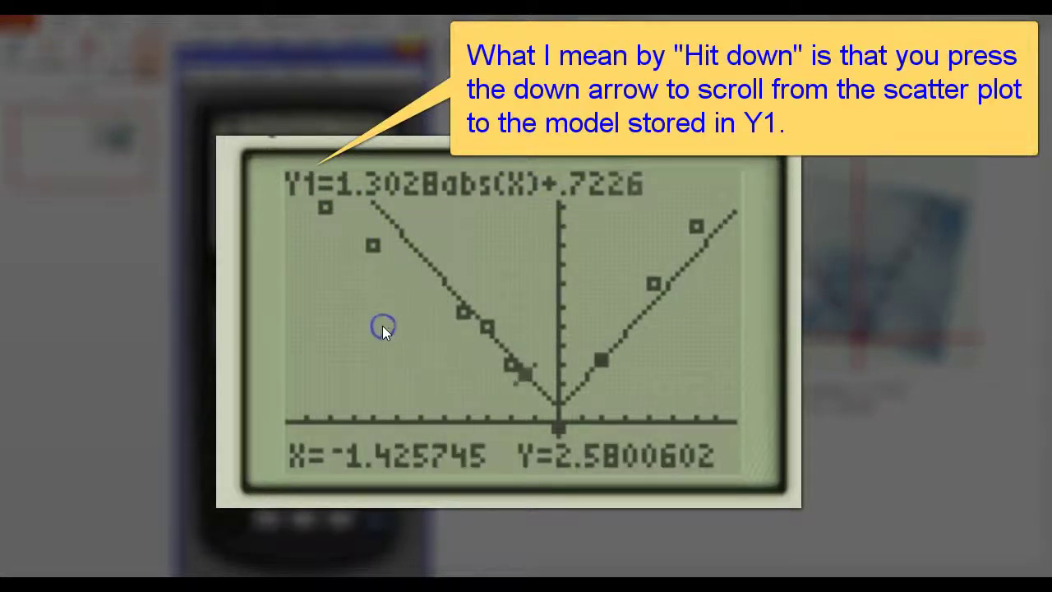
pyautogui.click(271, 519)
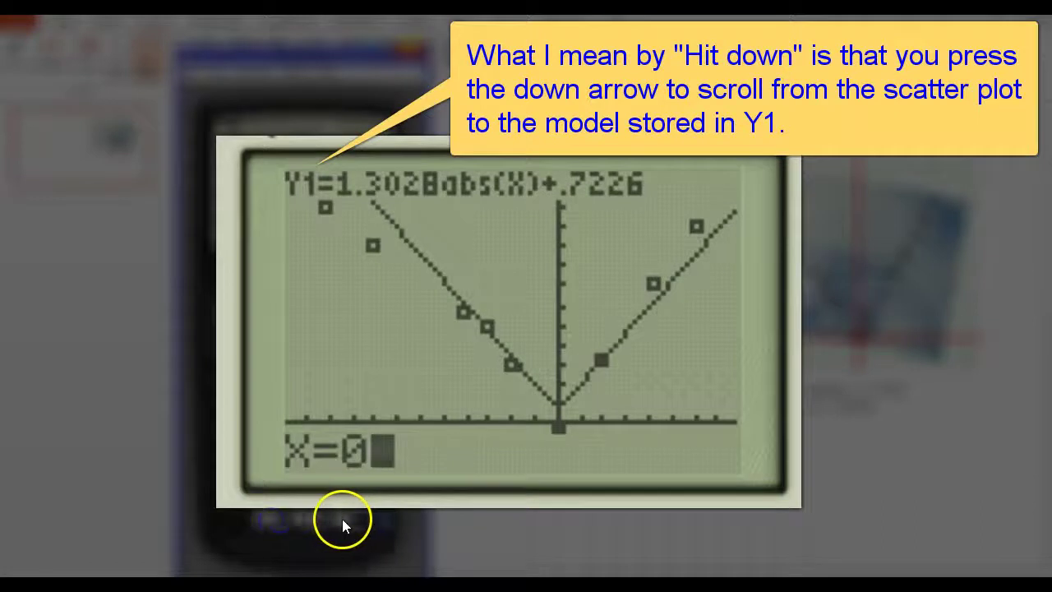
pyautogui.click(371, 519)
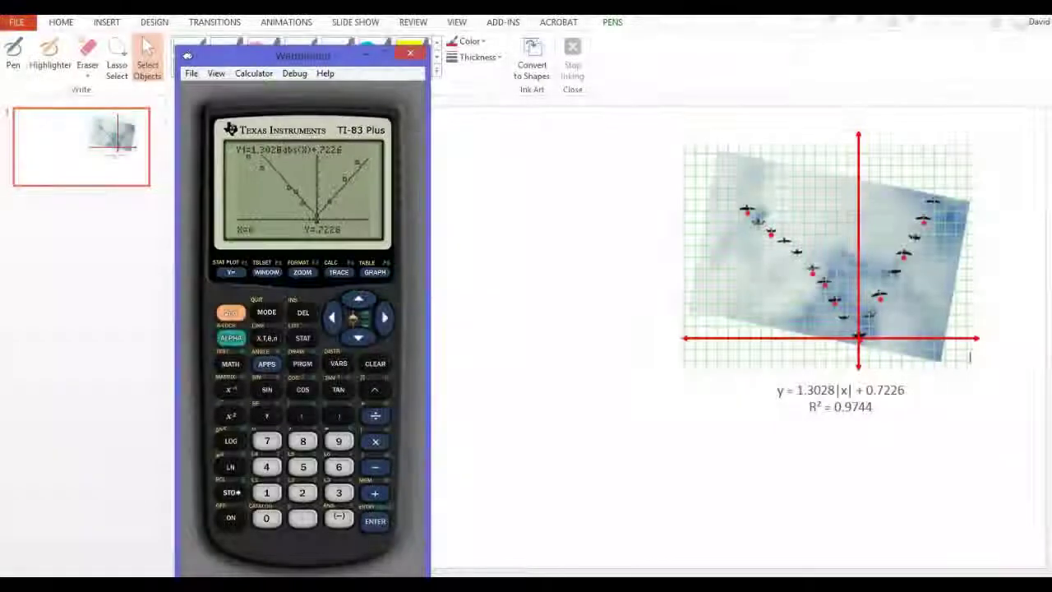
# View the tile_roof.jpg photo in Chrome, then bring Wabbitemu back in front
pyautogui.moveTo(161, 577)
pyautogui.click(238, 530)
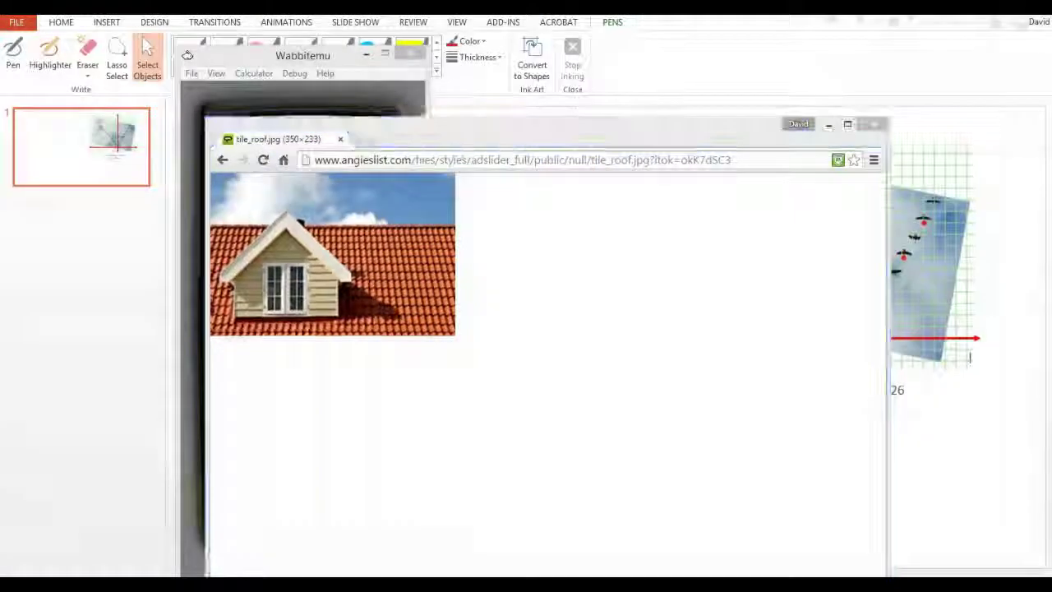
pyautogui.click(197, 428)
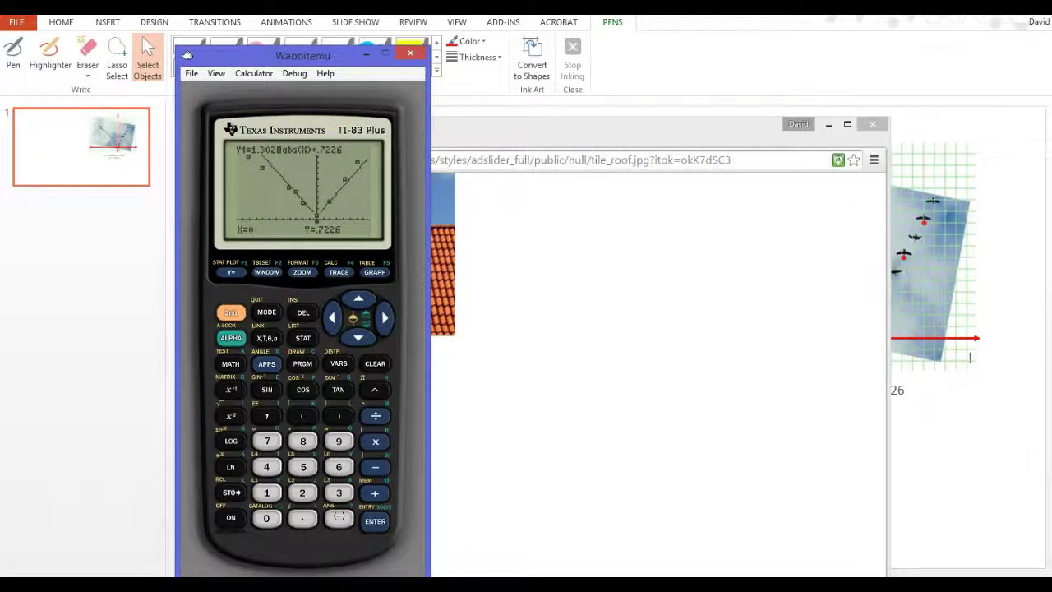
pyautogui.moveTo(162, 584)
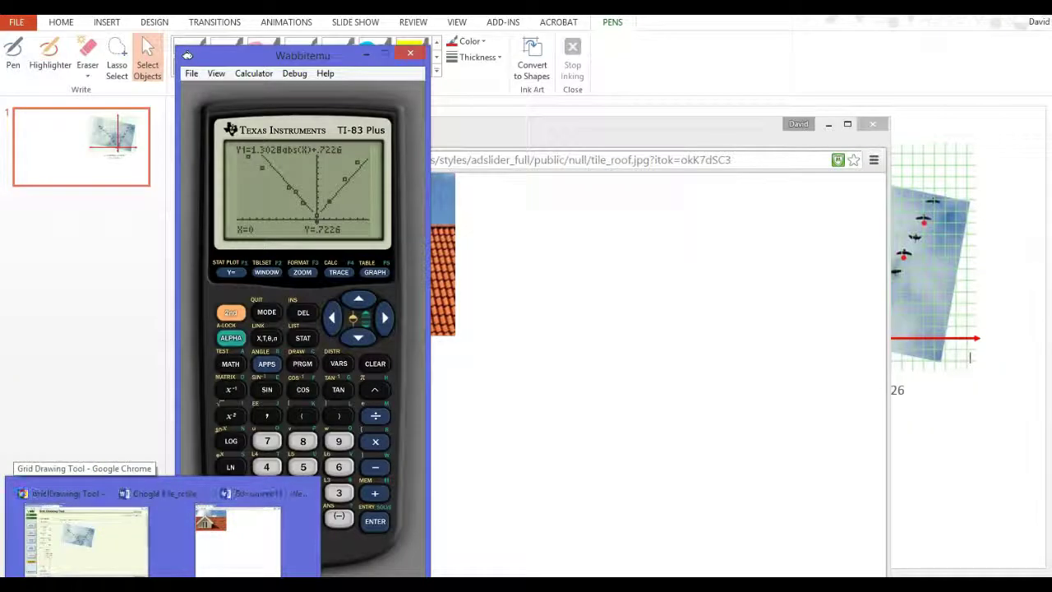
pyautogui.moveTo(213, 585)
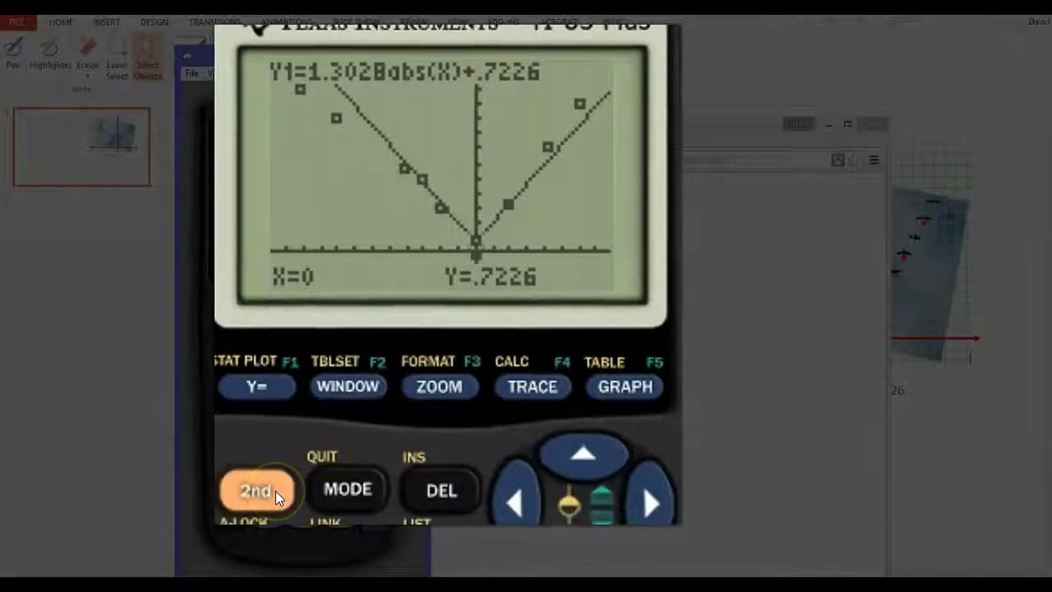
# Show Y1's table of values starting at .7226 for X=0, then un-maximize the presentation window
pyautogui.click(239, 313)
pyautogui.click(621, 387)
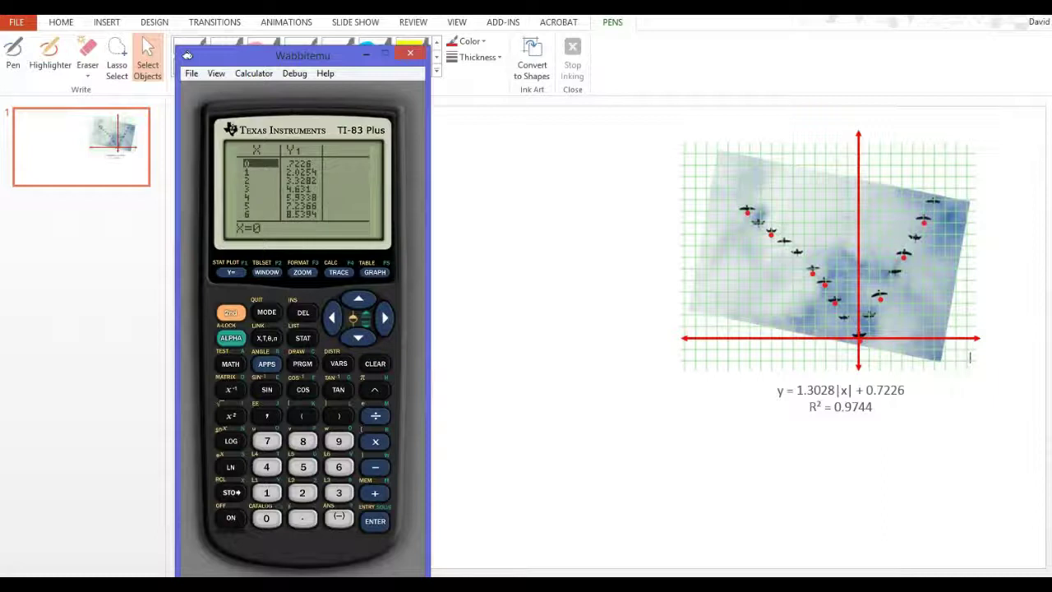
pyautogui.moveTo(822, 8); pyautogui.dragTo(880, 120)
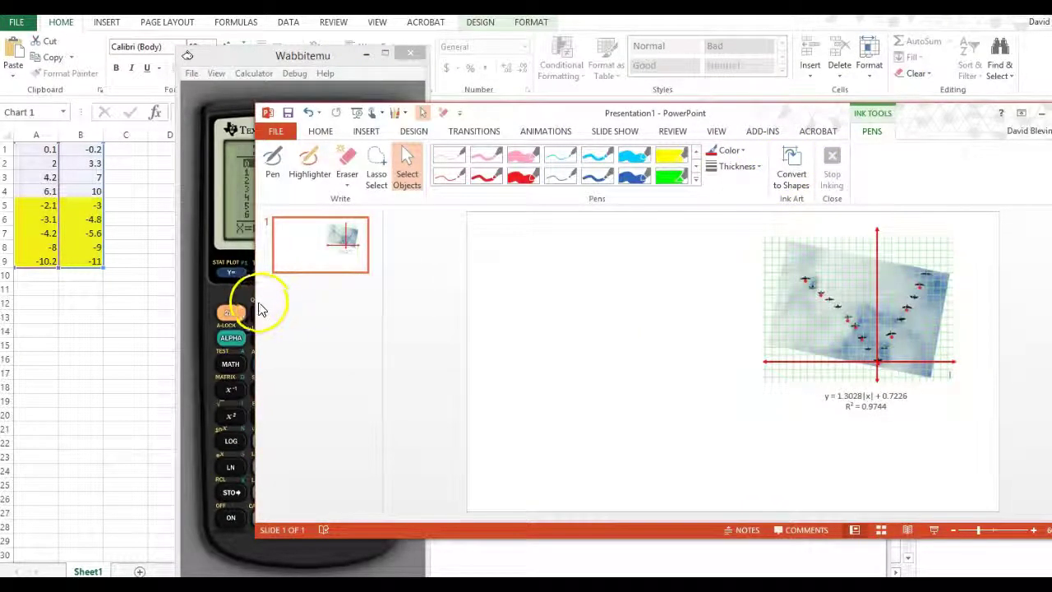
# Resize the PowerPoint window beside the calculator and drag the geese picture's corner to enlarge it
pyautogui.moveTo(259, 309); pyautogui.dragTo(633, 336)
pyautogui.moveTo(876, 111); pyautogui.dragTo(745, 91)
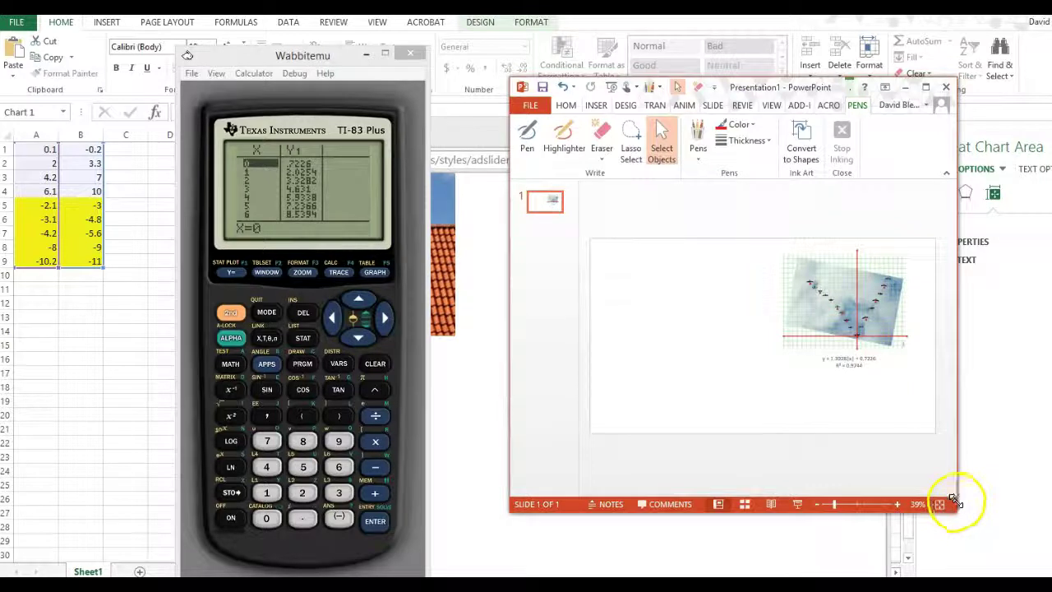
pyautogui.moveTo(953, 501); pyautogui.dragTo(1044, 584)
pyautogui.click(863, 391)
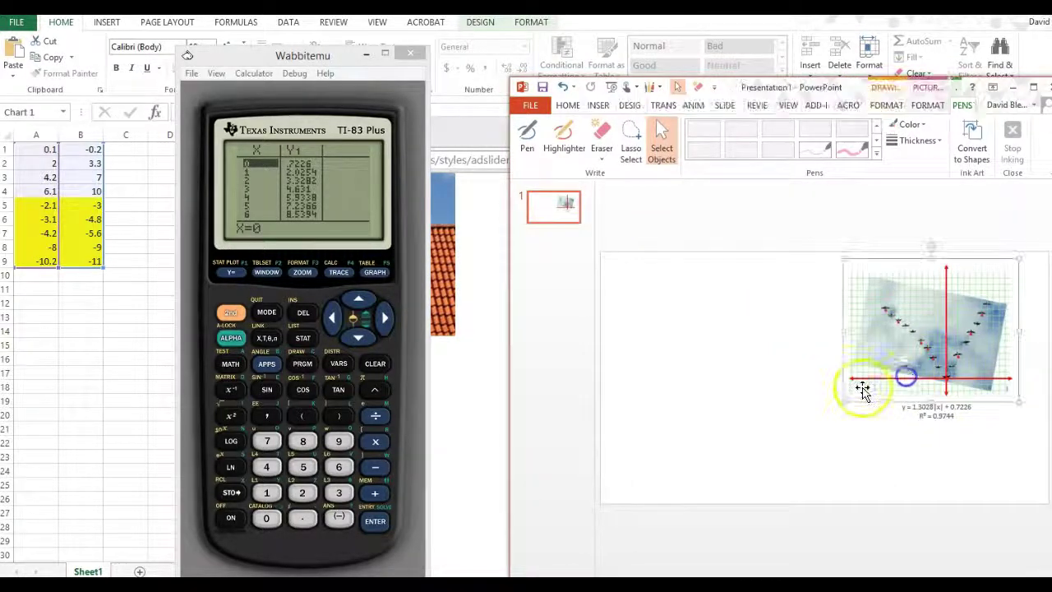
pyautogui.moveTo(844, 402); pyautogui.dragTo(700, 470)
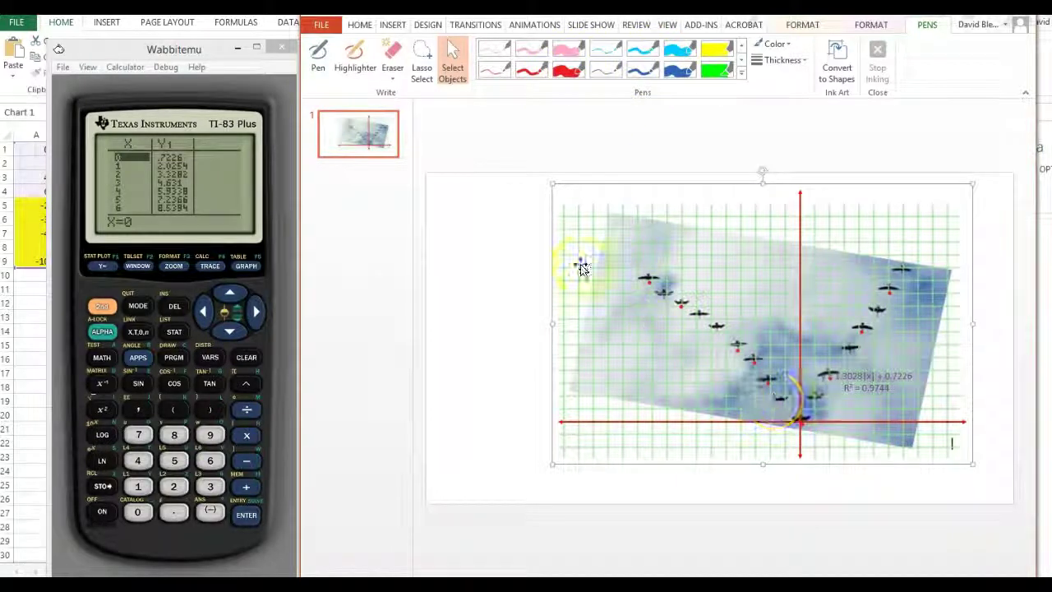
# Choose the blue pen from the Pens gallery
pyautogui.click(679, 70)
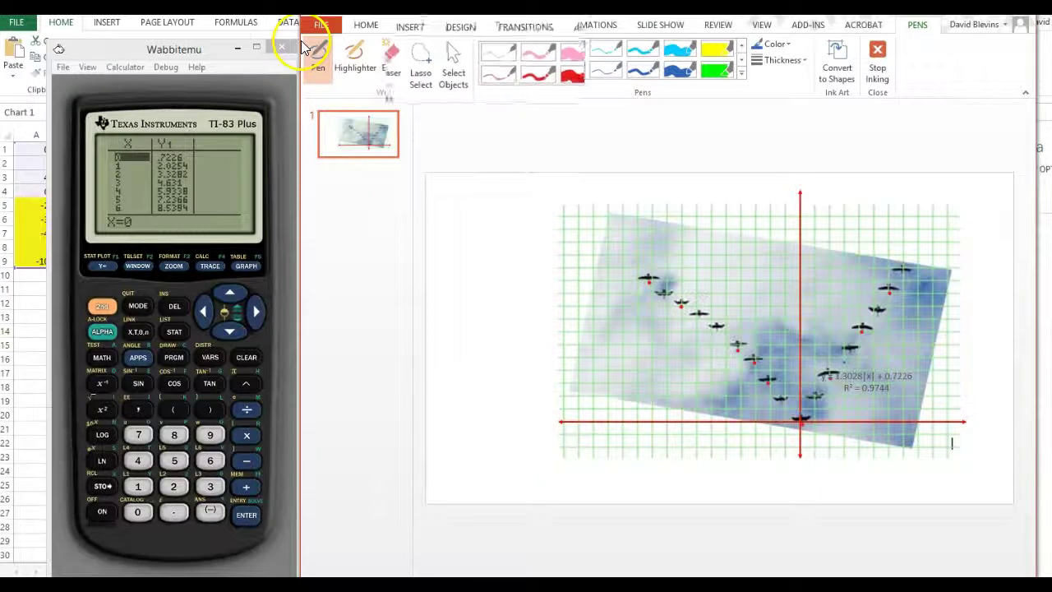
# Draw an arrow line from the V's vertex along one arm
pyautogui.click(412, 24)
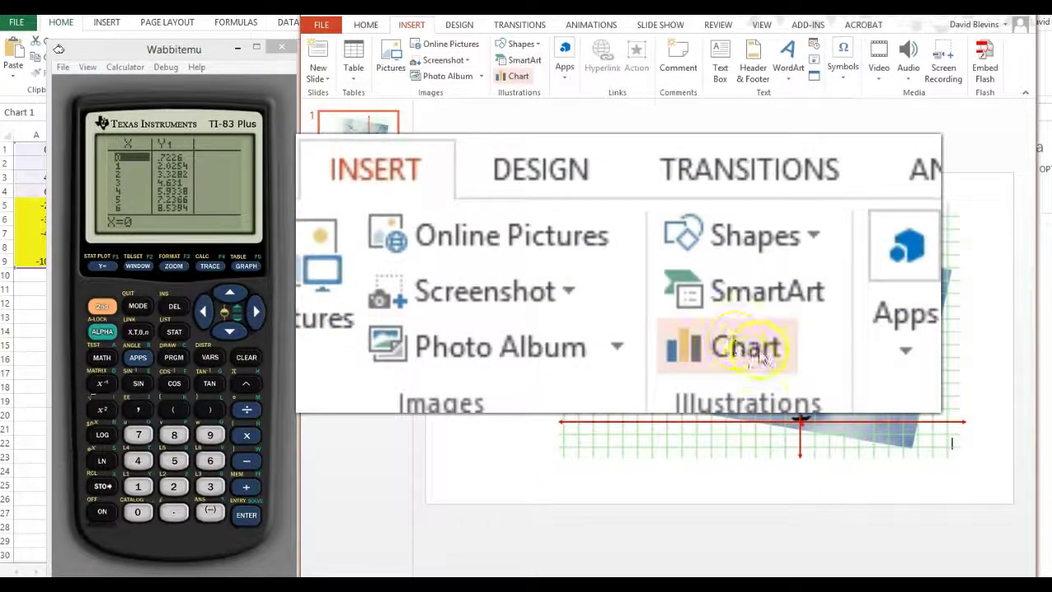
pyautogui.click(519, 46)
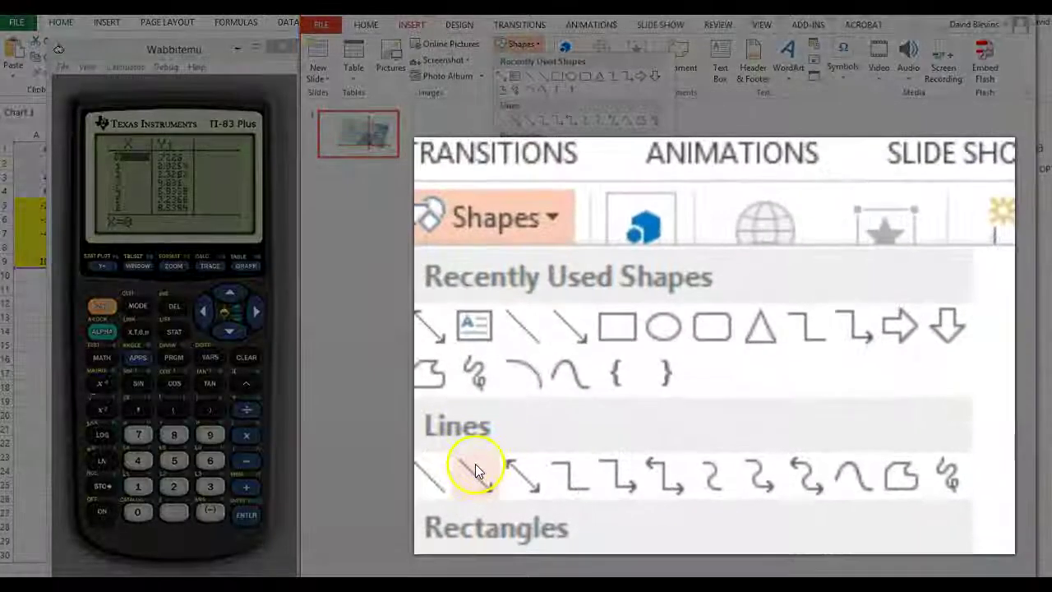
pyautogui.click(515, 120)
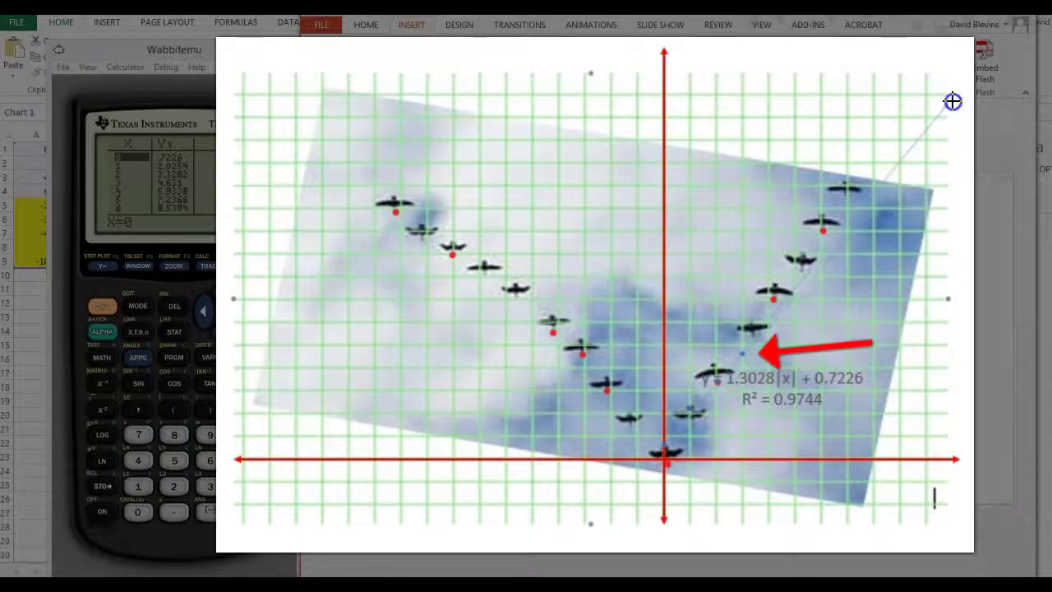
# Make the arrow line blue with a 4½ pt weight
pyautogui.click(952, 102)
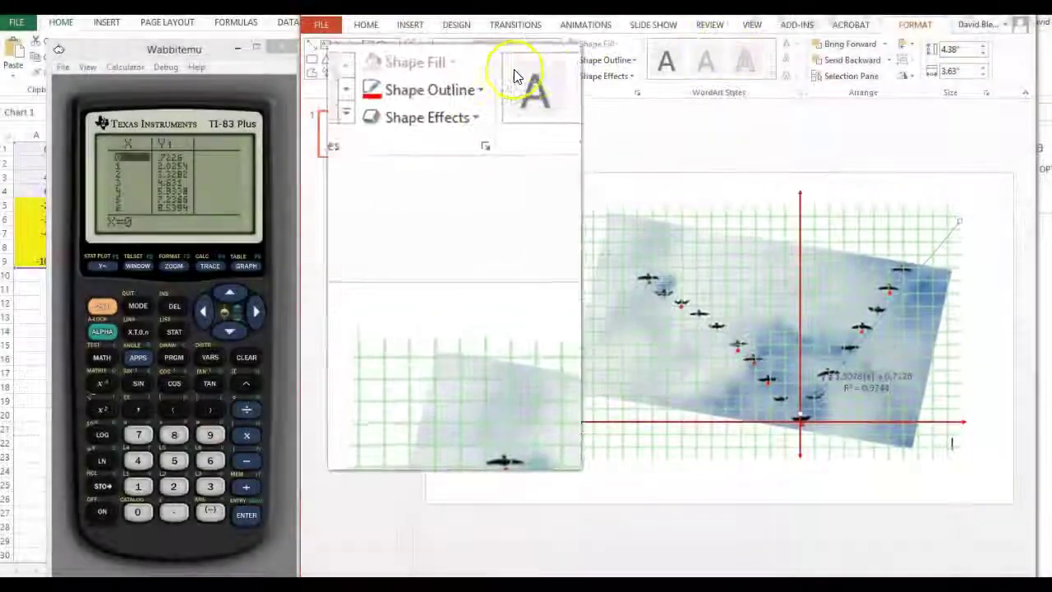
pyautogui.click(605, 60)
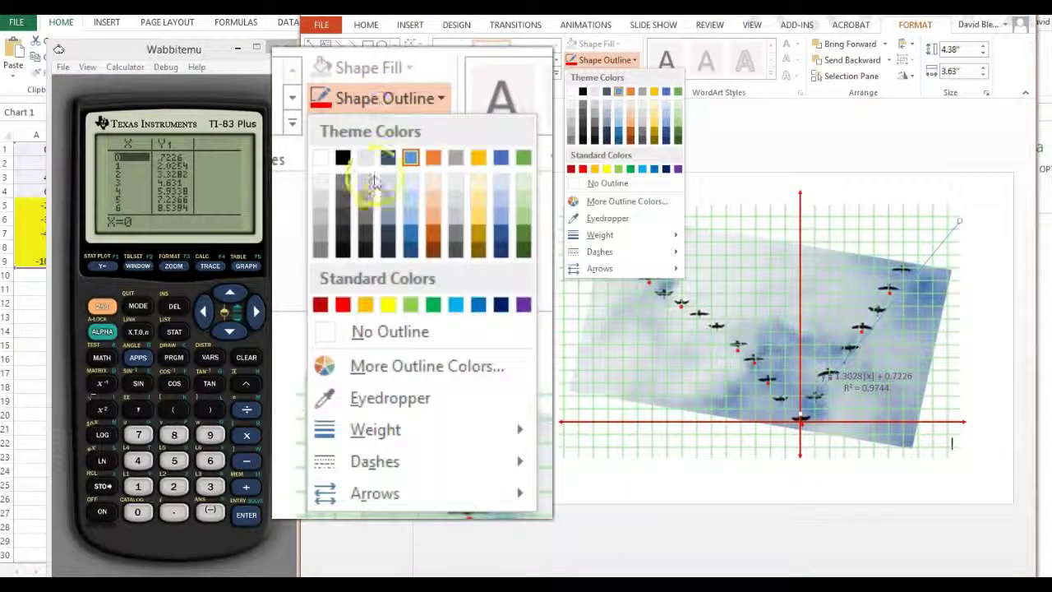
pyautogui.click(655, 169)
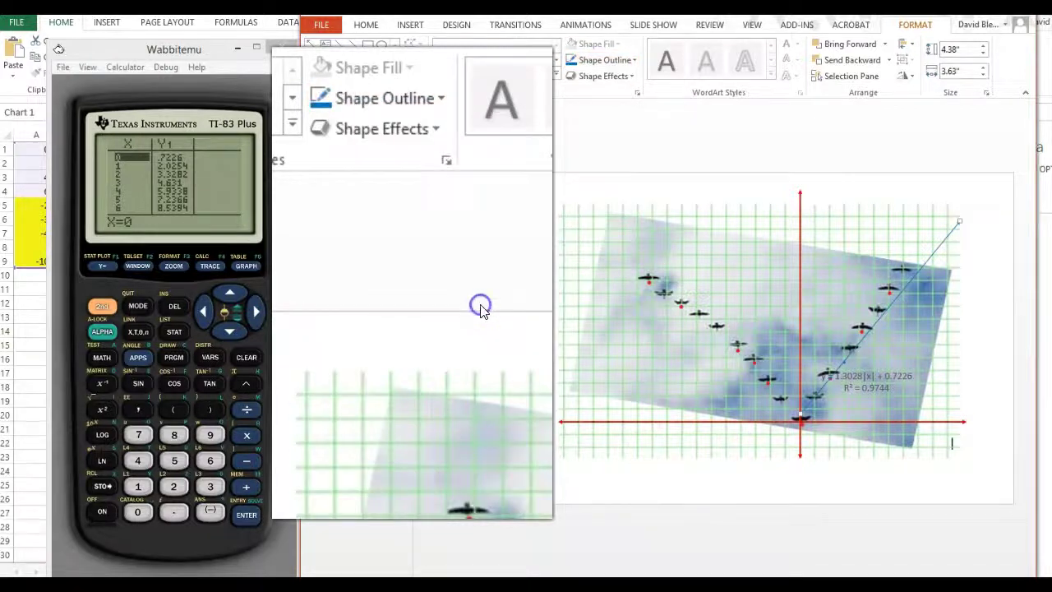
pyautogui.click(604, 60)
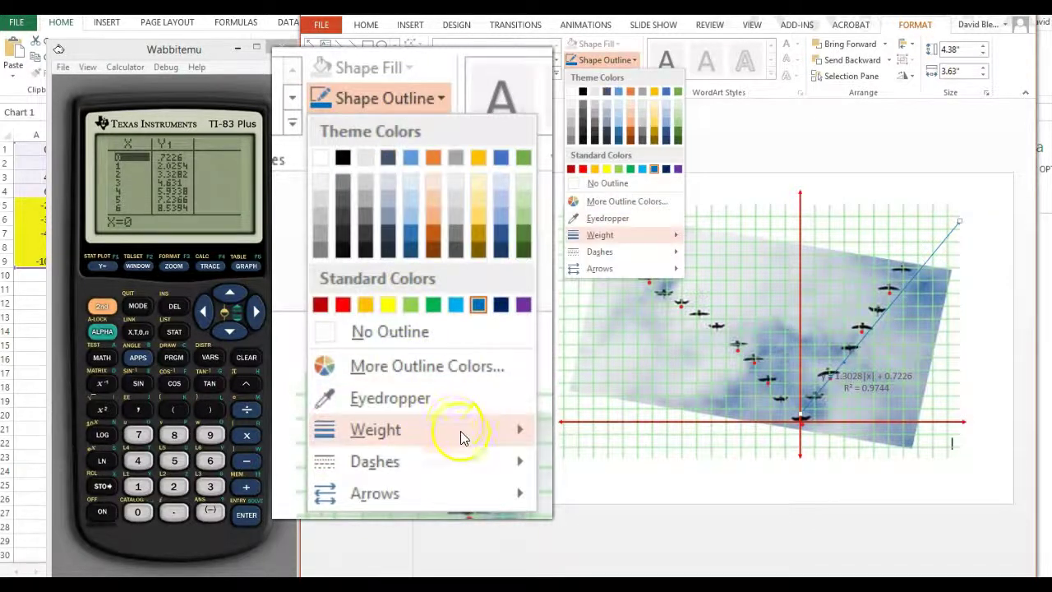
pyautogui.moveTo(667, 237)
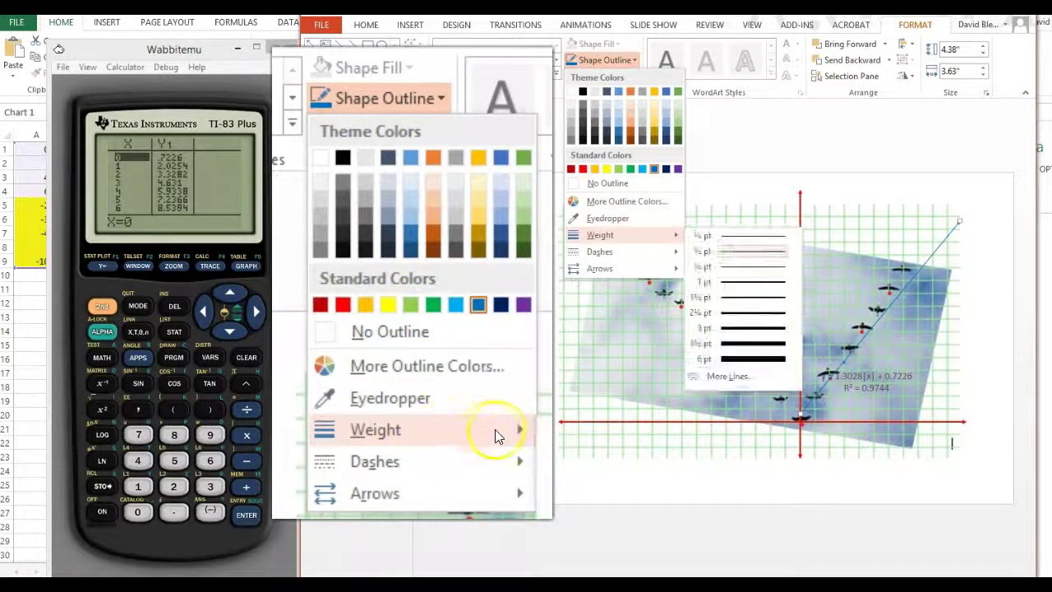
pyautogui.click(751, 346)
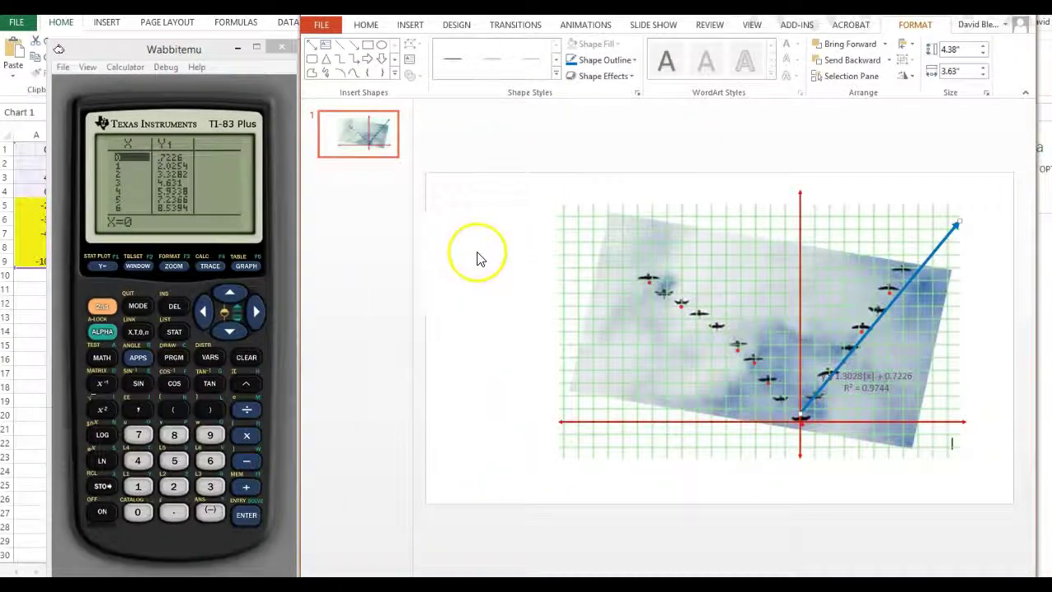
# Drag the trendline equation and R² label down below the graph's x-axis
pyautogui.click(512, 453)
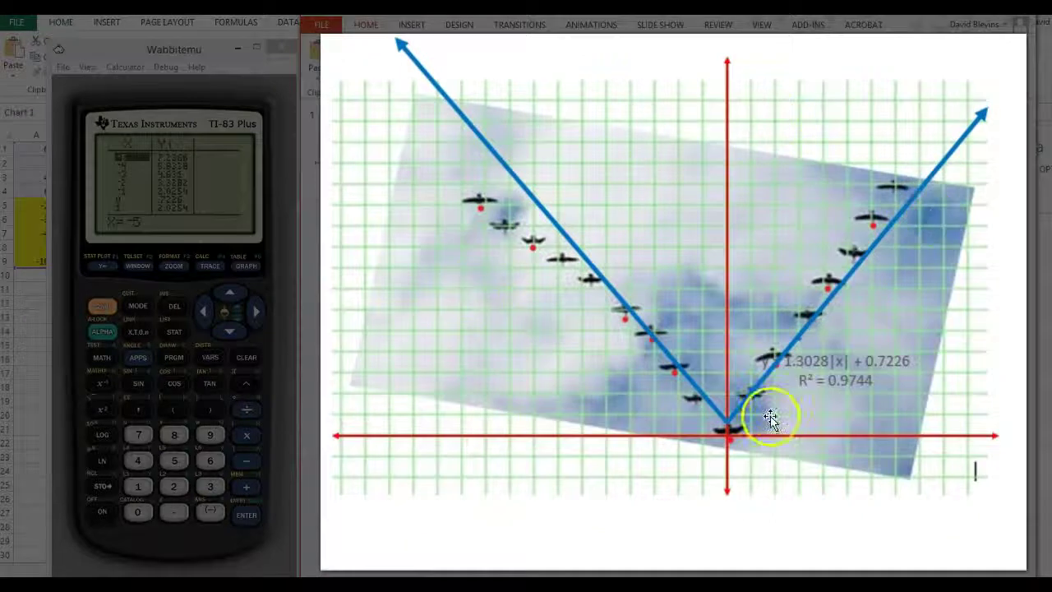
pyautogui.click(845, 371)
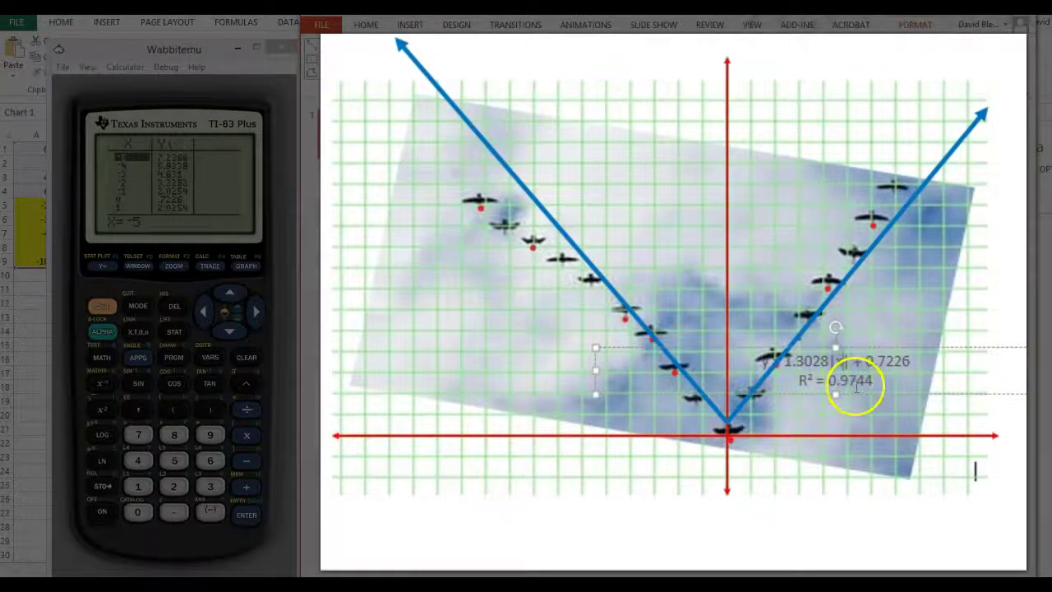
pyautogui.moveTo(857, 392); pyautogui.dragTo(753, 549)
pyautogui.click(411, 494)
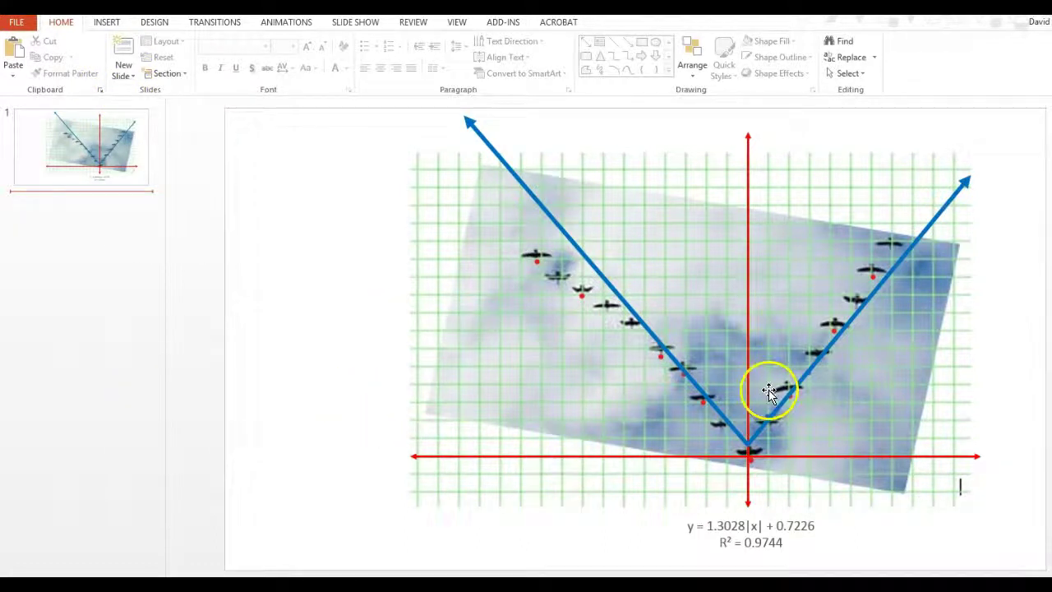
# Group all objects on slide 1 and reposition the geese graph right and up
pyautogui.click(303, 332)
pyautogui.click(303, 330)
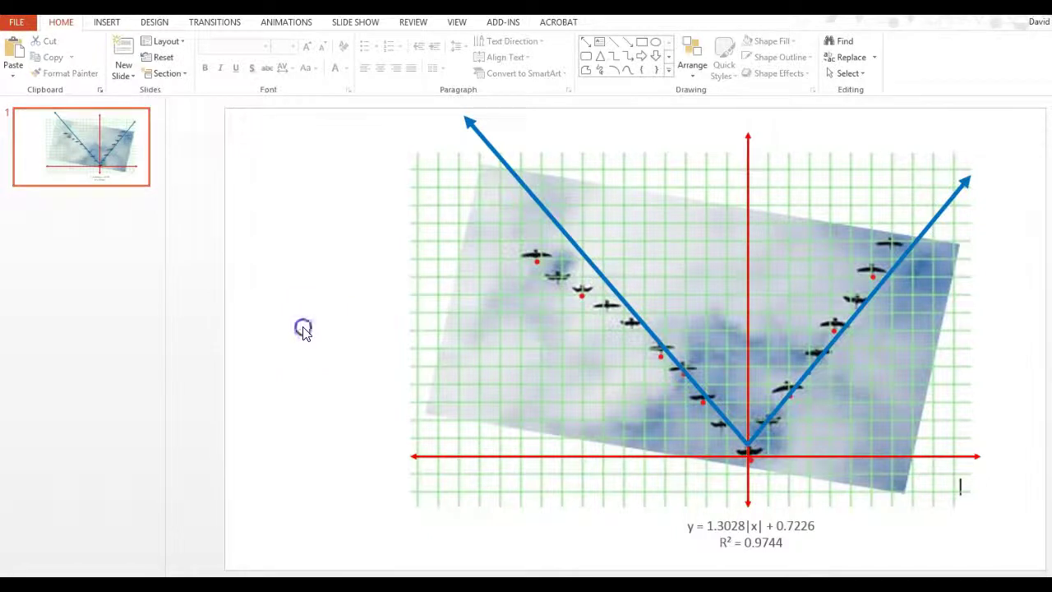
pyautogui.hotkey('ctrl', 'a')
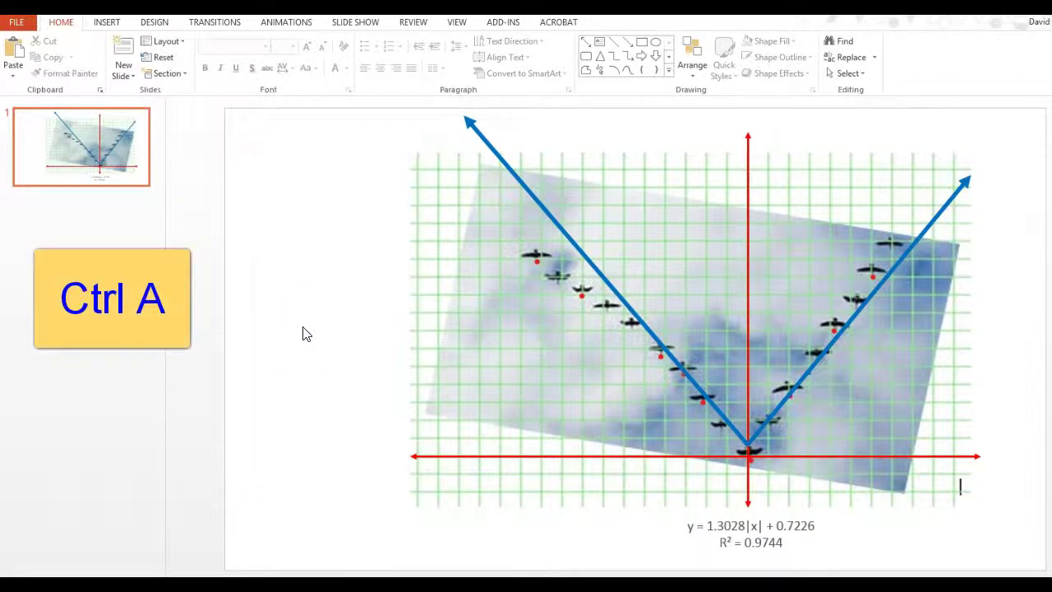
pyautogui.hotkey('ctrl', 'g')
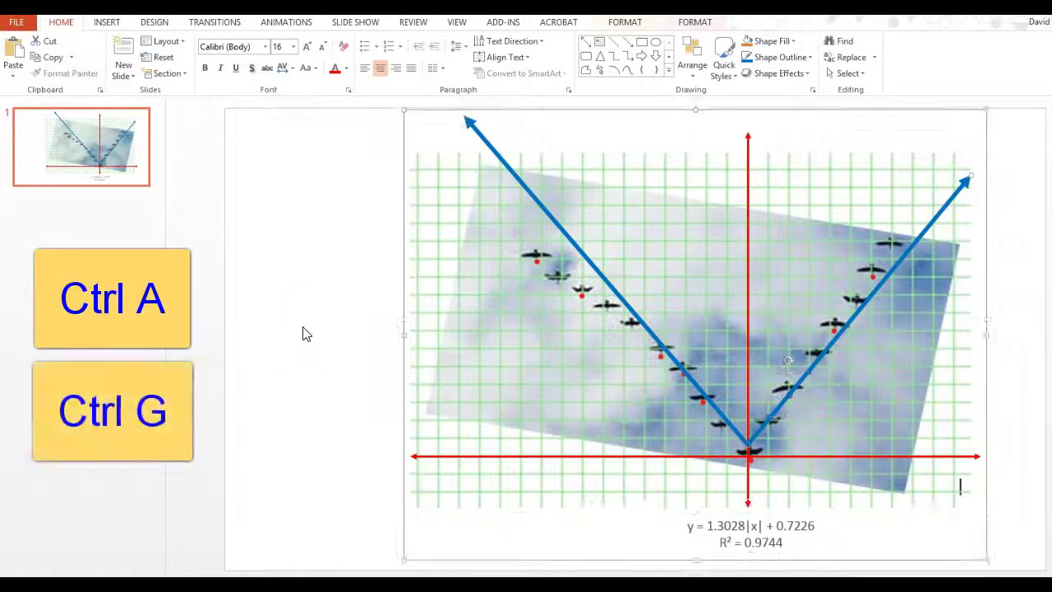
pyautogui.moveTo(592, 328); pyautogui.dragTo(673, 373)
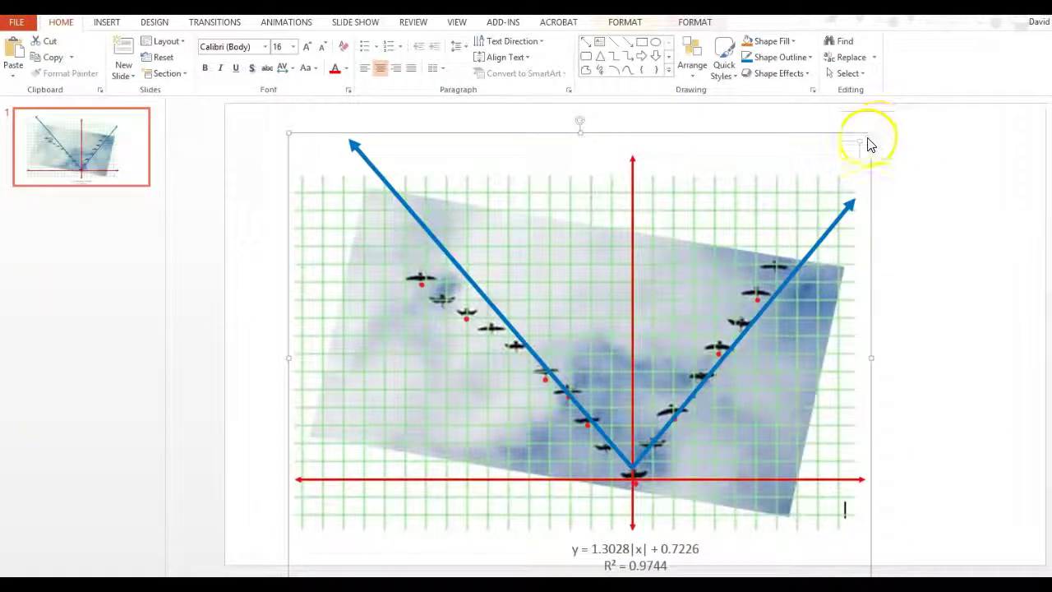
pyautogui.moveTo(870, 132)
pyautogui.mouseDown()
pyautogui.moveTo(798, 209)
pyautogui.moveTo(870, 132)
pyautogui.mouseUp()
pyautogui.moveTo(690, 329); pyautogui.dragTo(854, 279)
pyautogui.click(267, 275)
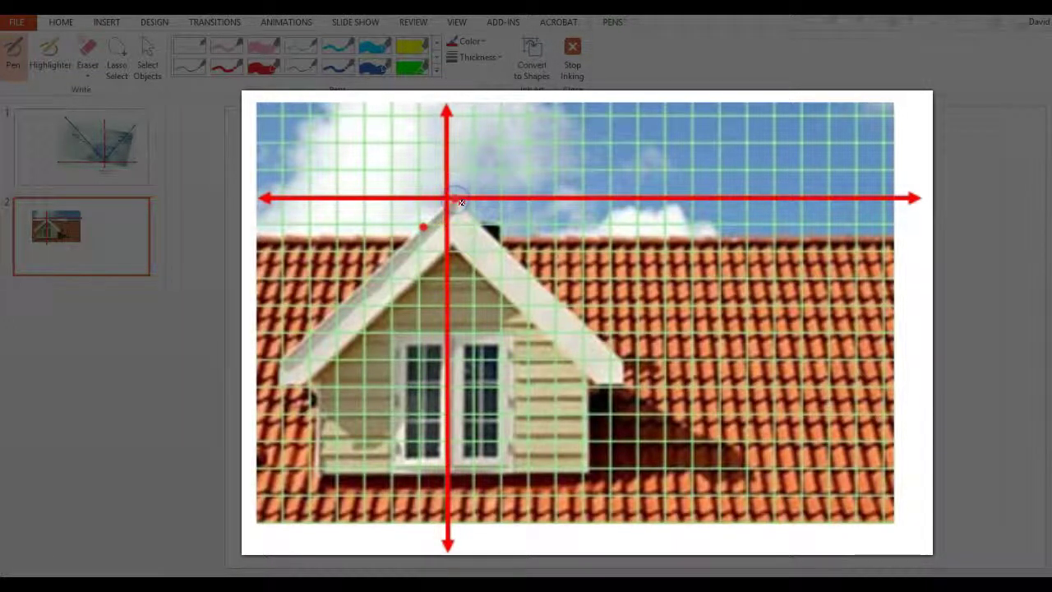
# Mark red points at the roof peak, two down the right edge, and one on the left edge
pyautogui.click(476, 223)
pyautogui.click(528, 277)
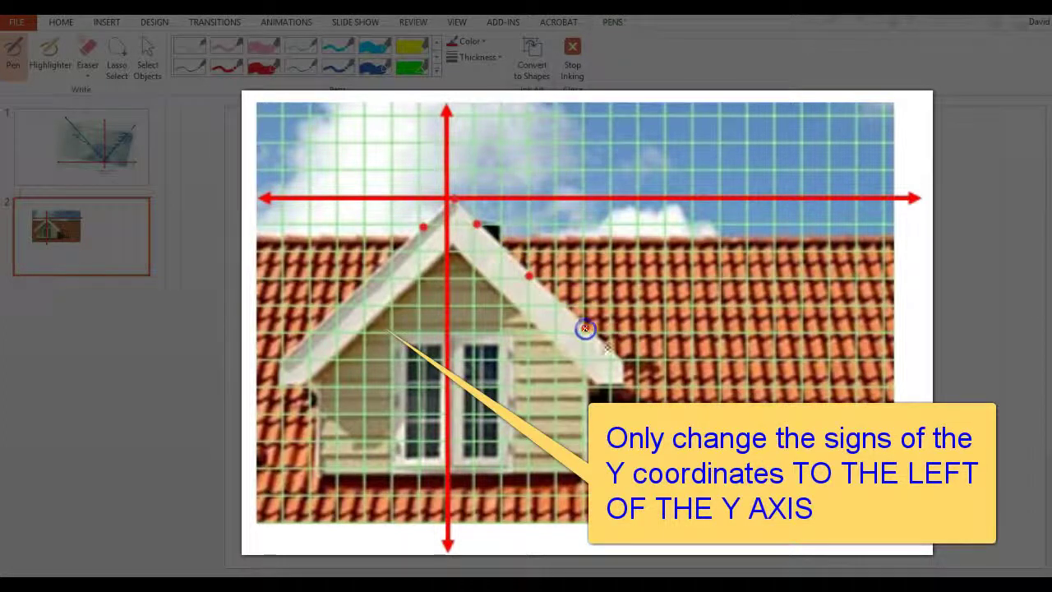
pyautogui.click(585, 327)
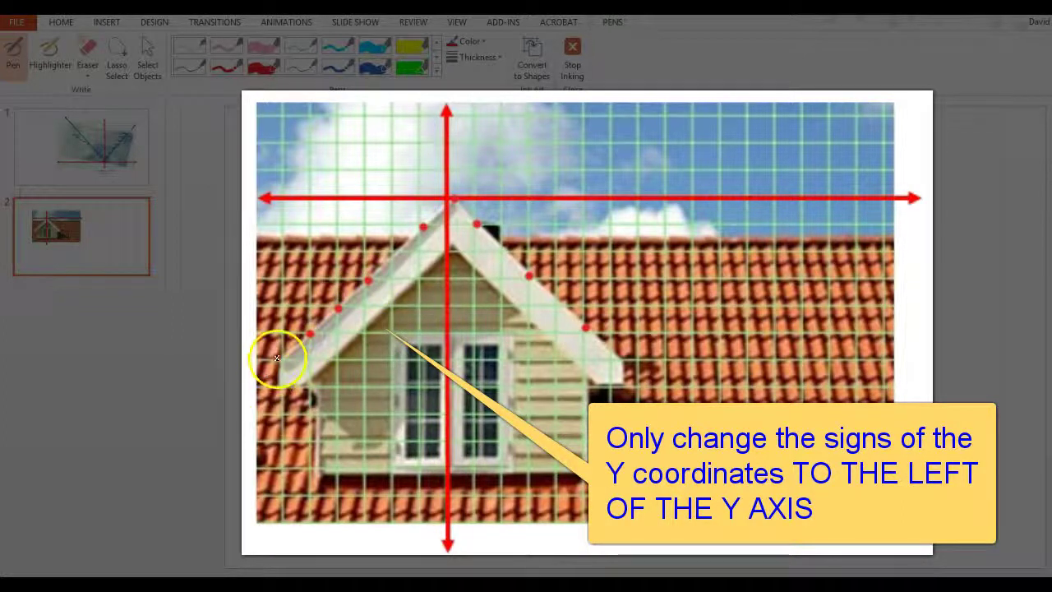
pyautogui.click(279, 358)
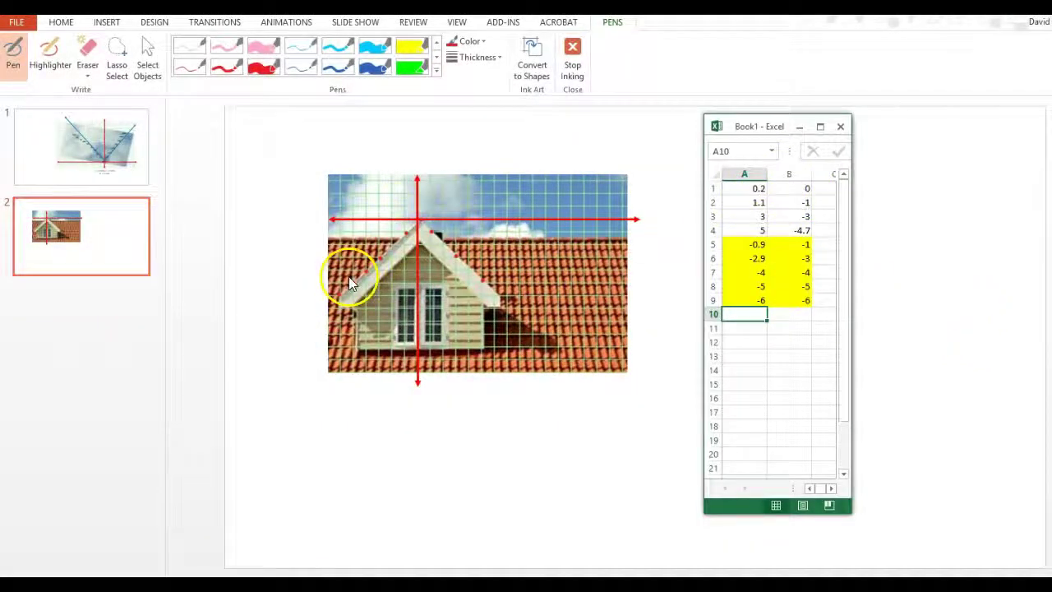
# Maximize the Excel roof sheet, highlight the left-side x values in A5:A9, then select B5
pyautogui.click(822, 128)
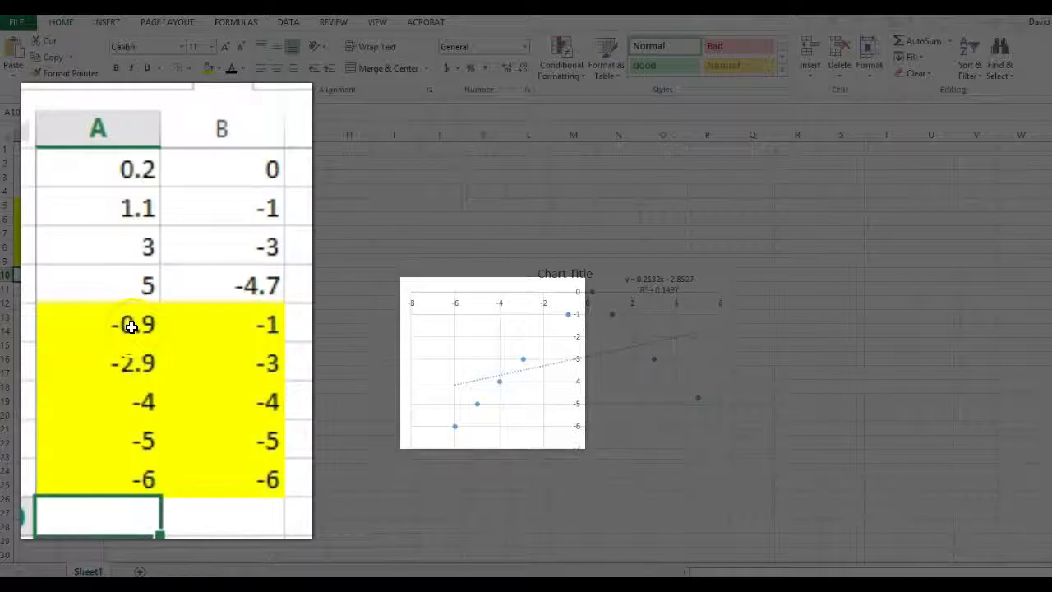
pyautogui.moveTo(45, 204); pyautogui.dragTo(44, 242)
pyautogui.moveTo(120, 435); pyautogui.dragTo(114, 482)
pyautogui.click(139, 256)
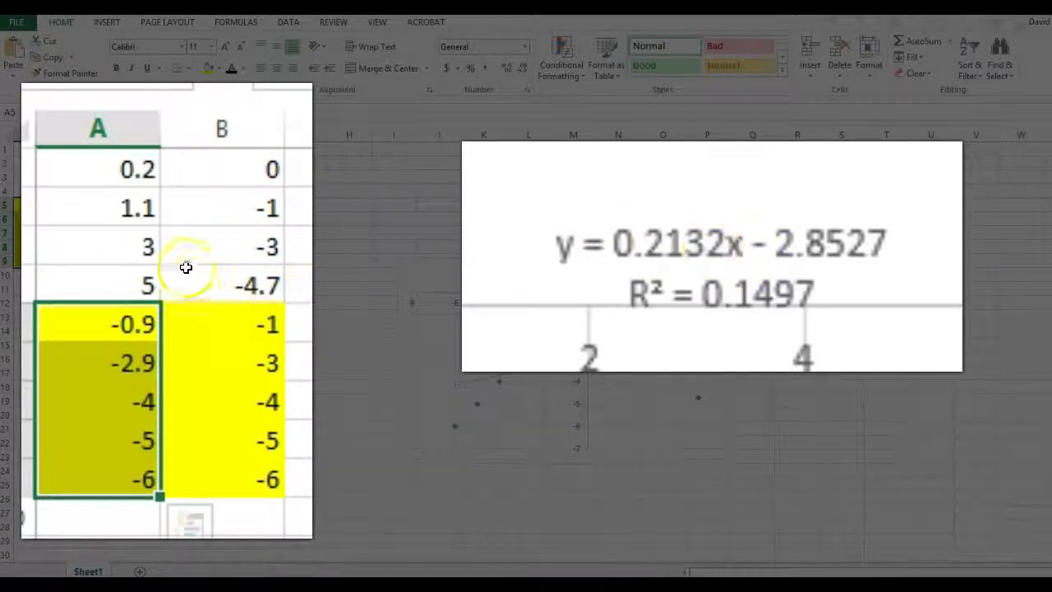
pyautogui.click(148, 262)
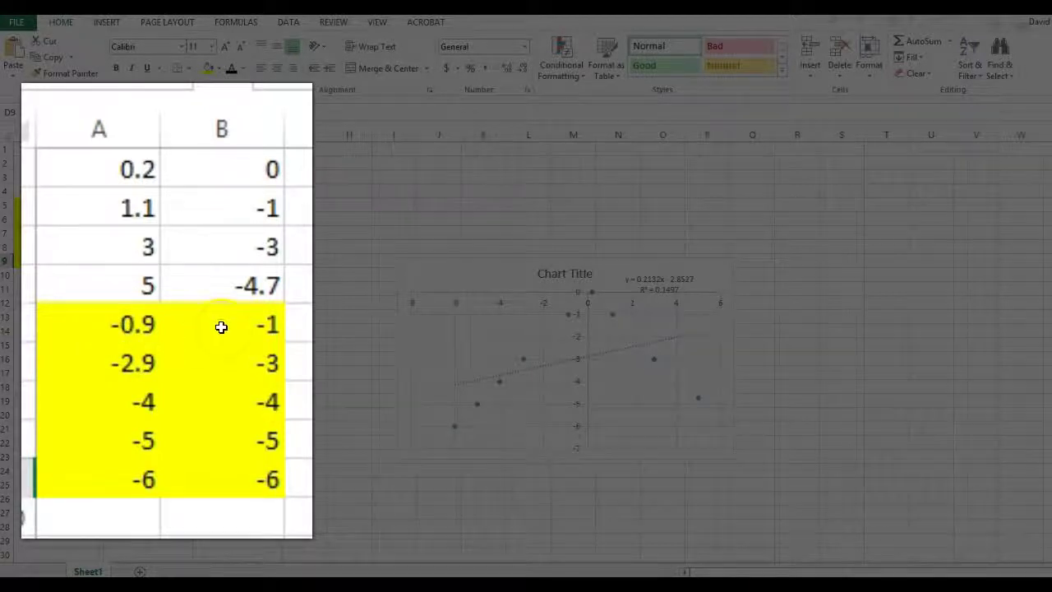
pyautogui.click(221, 323)
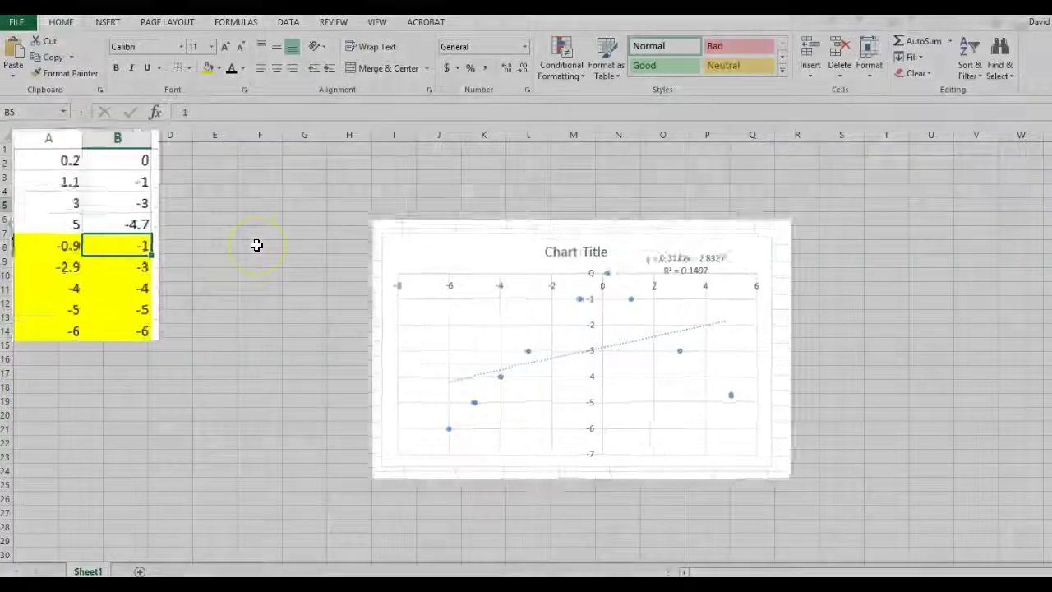
# Change the first left-side y values to positive 1, 3 and 4
pyautogui.write('1')
pyautogui.press('Return')
pyautogui.write('3')
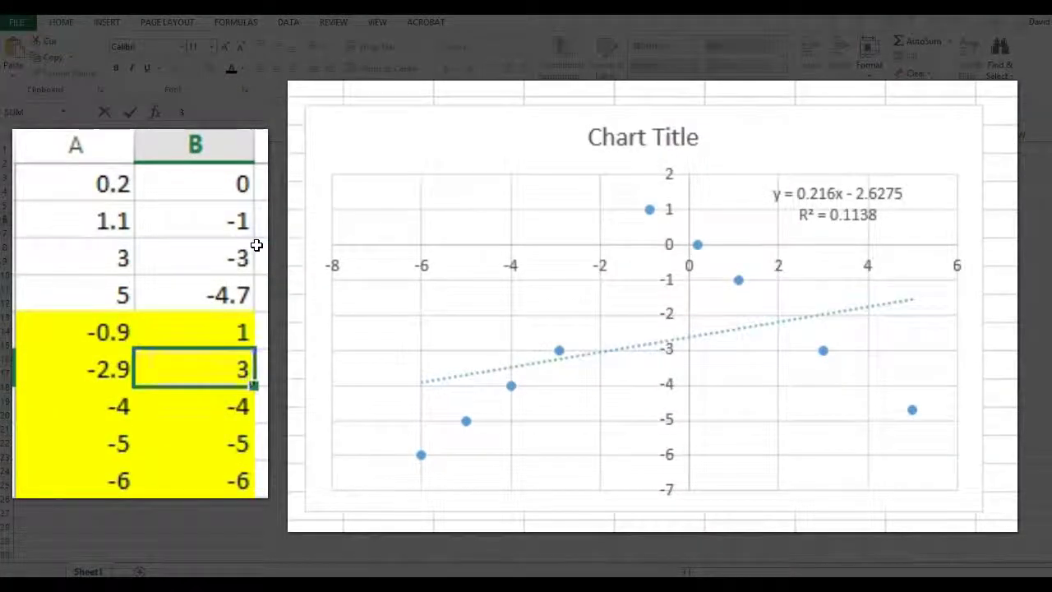
pyautogui.press('Return')
pyautogui.press('F2')
pyautogui.press('Home')
pyautogui.press('Delete')
pyautogui.press('Return')
# Make the remaining y values 5 and 6 positive and move the trendline equation near the chart title
pyautogui.press('F2')
pyautogui.press('Home')
pyautogui.press('Delete')
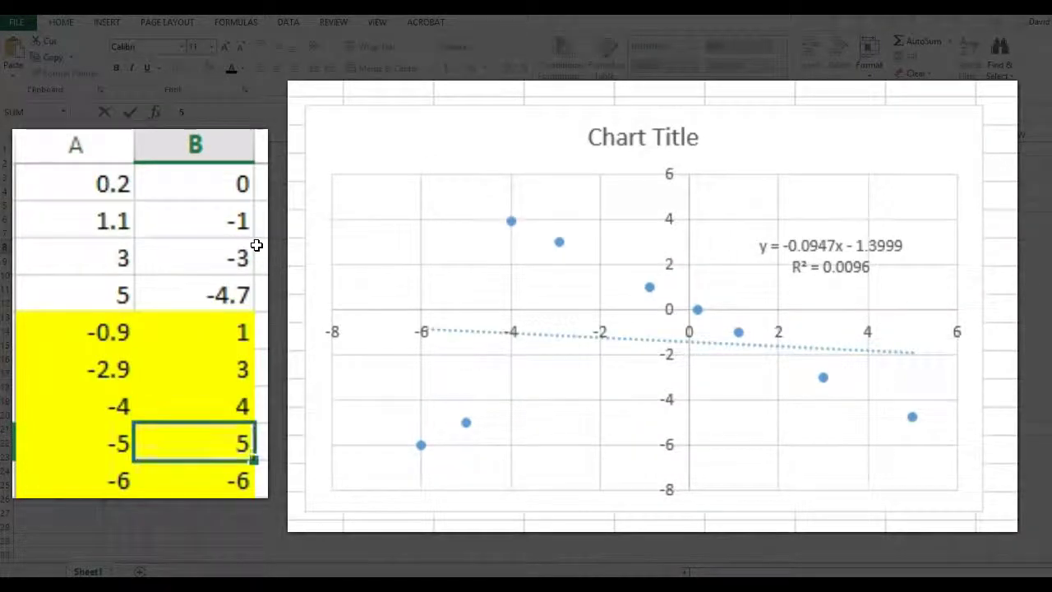
pyautogui.press('Return')
pyautogui.press('F2')
pyautogui.press('Home')
pyautogui.press('Delete')
pyautogui.press('Return')
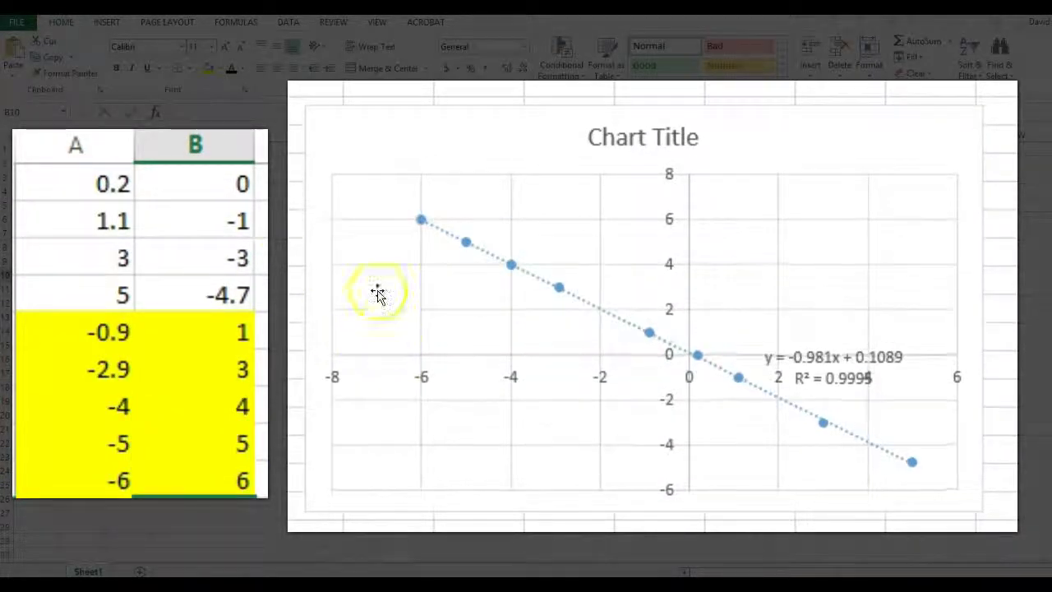
pyautogui.moveTo(834, 372)
pyautogui.mouseDown()
pyautogui.moveTo(810, 312)
pyautogui.moveTo(789, 117)
pyautogui.moveTo(817, 134)
pyautogui.mouseUp()
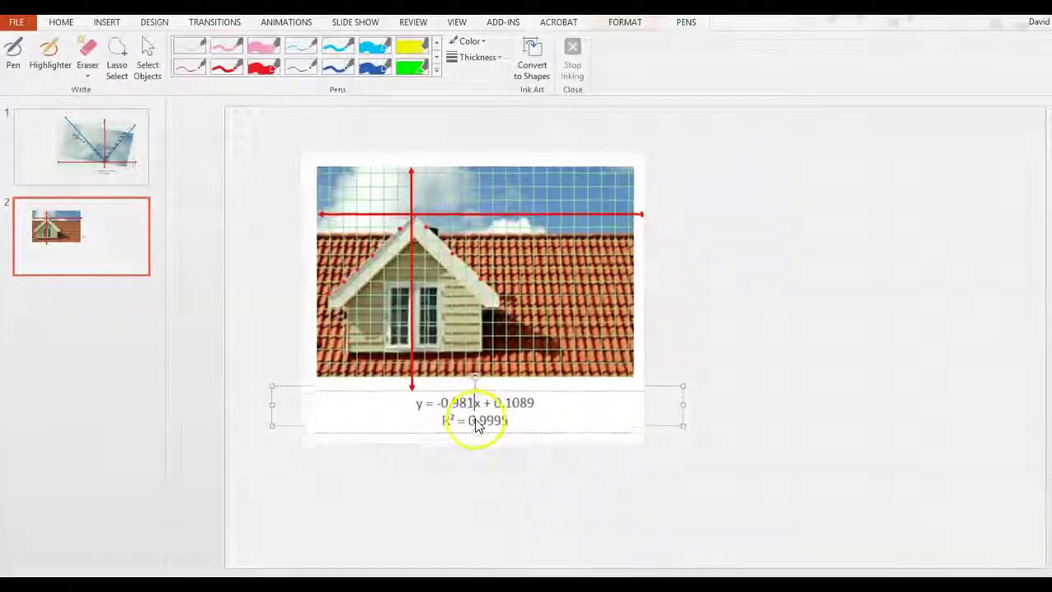
# Add absolute-value bars around x so the equation reads y = -0.981|x| + 0.1089
pyautogui.scroll(3, 470, 423)
pyautogui.click(462, 483)
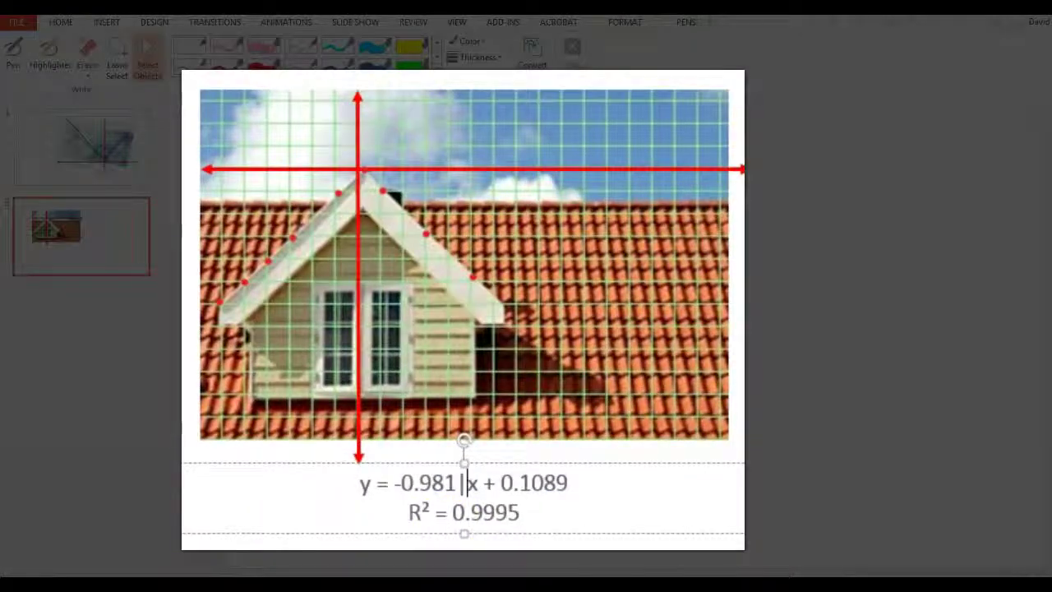
pyautogui.press('Right')
pyautogui.write('|')
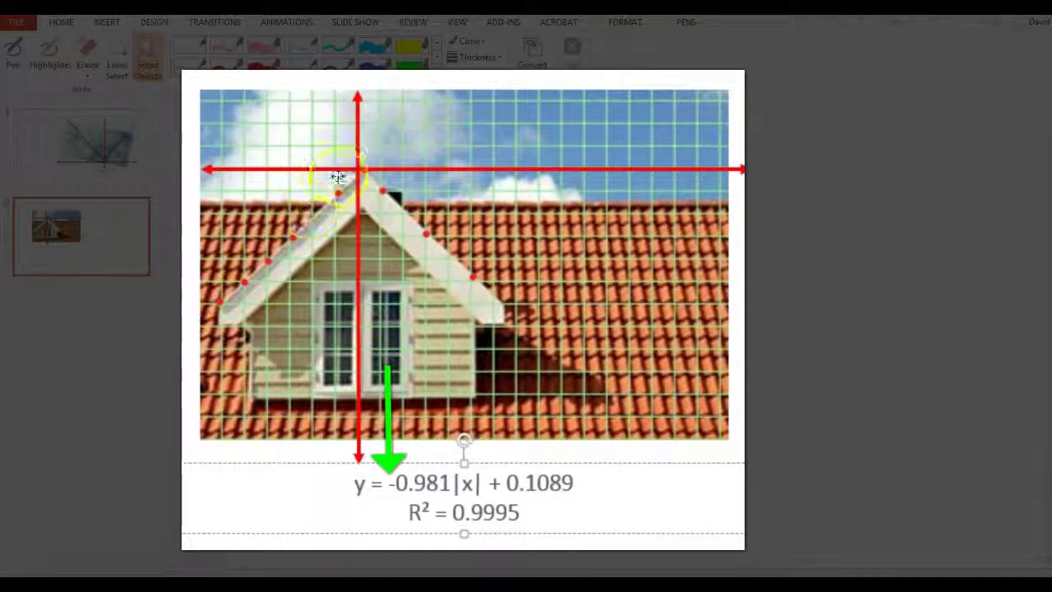
pyautogui.click(463, 483)
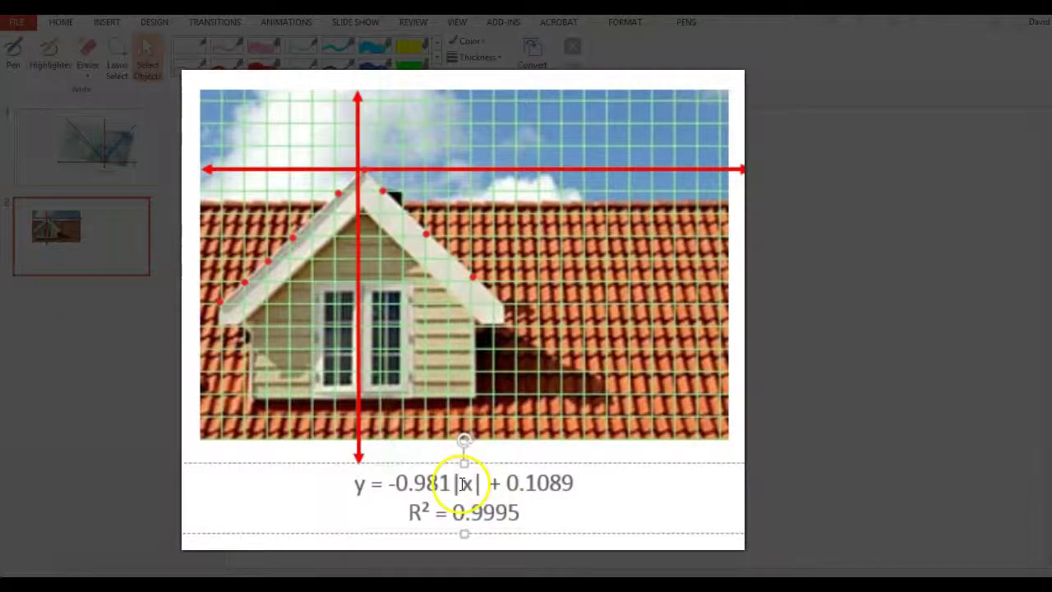
pyautogui.doubleClick(413, 485)
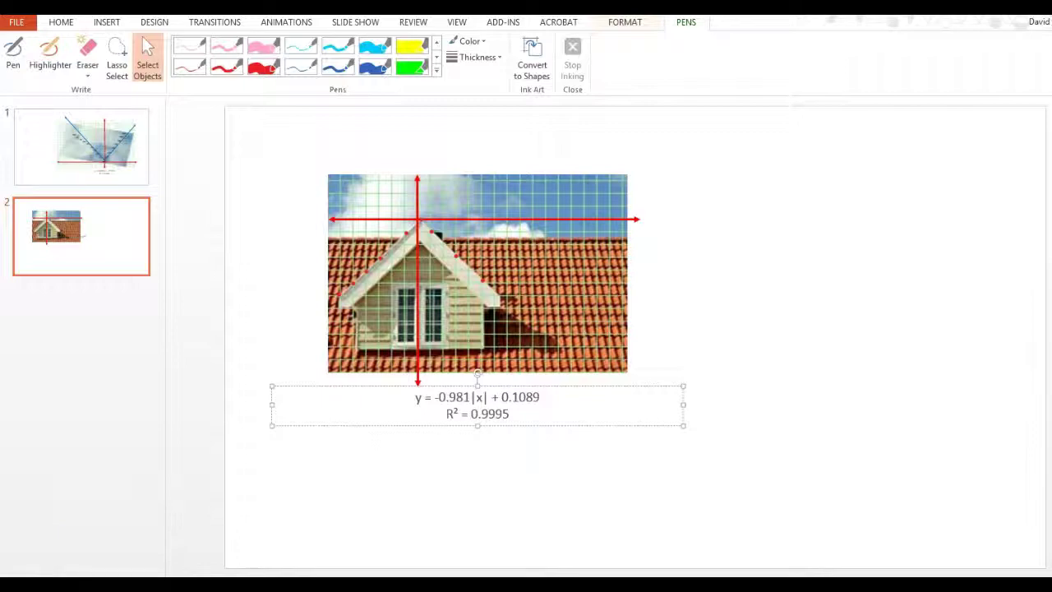
pyautogui.hotkey('alt', 'Tab')
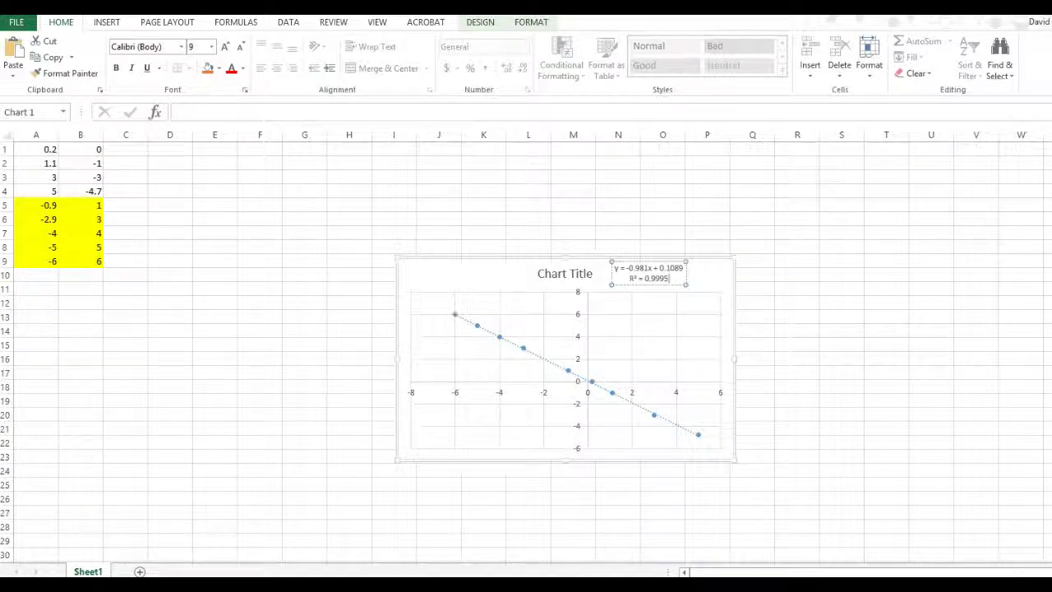
# In Wabbitemu, check Y1 and apply ZoomStat to fit the roof points
pyautogui.hotkey('alt', 'Tab')
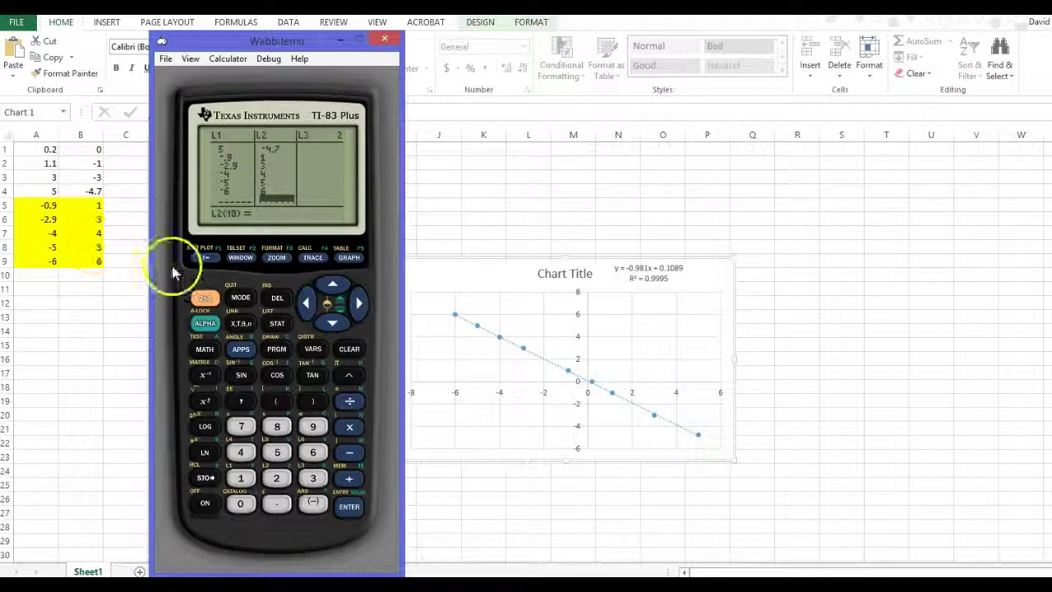
pyautogui.click(202, 257)
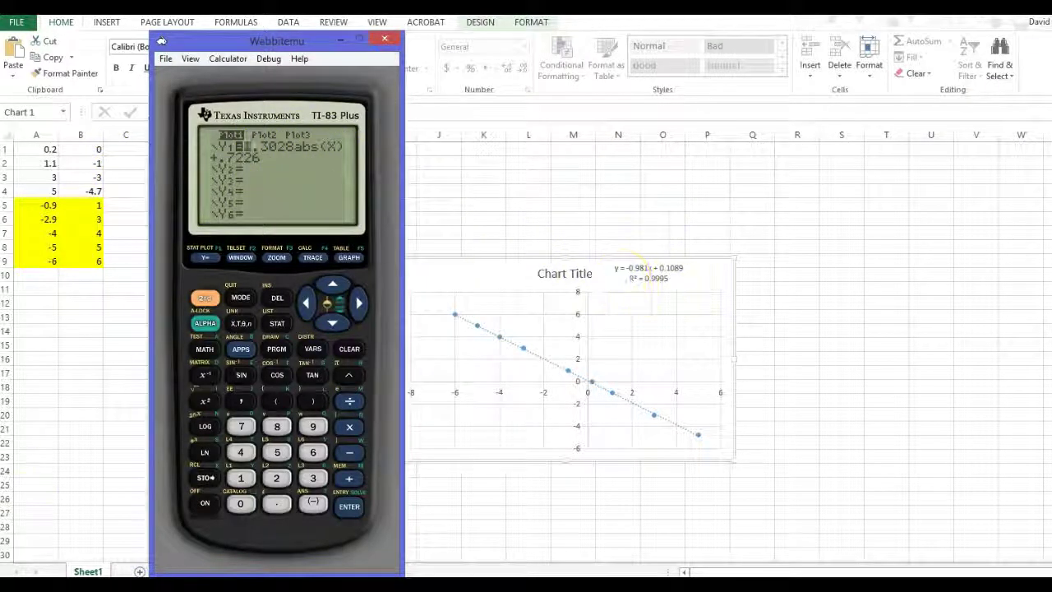
pyautogui.click(280, 263)
pyautogui.click(313, 426)
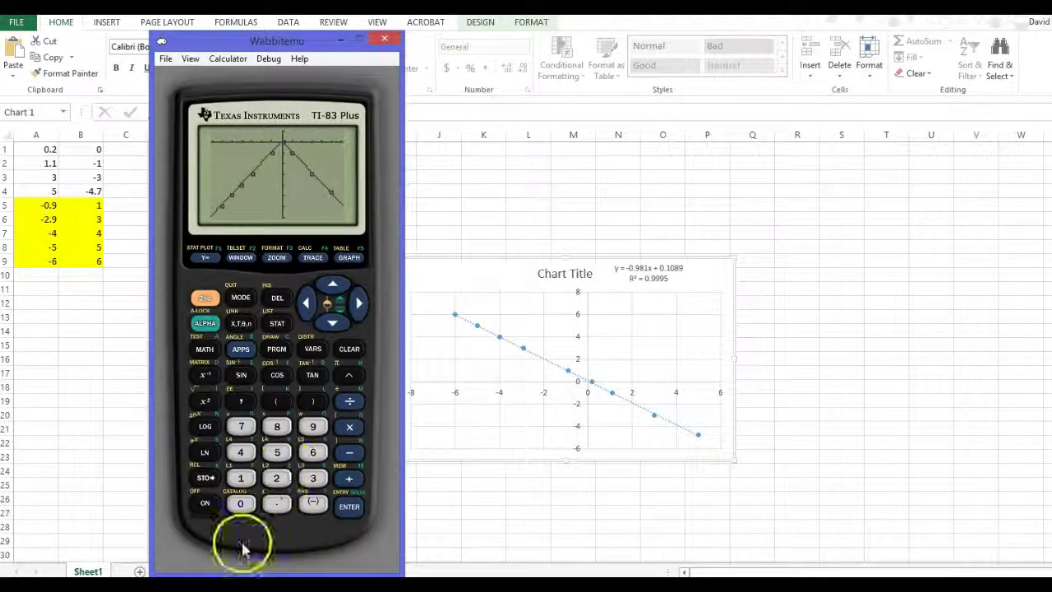
# Glance at the roof photo in Chrome, then return to the geese slide in PowerPoint
pyautogui.click(236, 509)
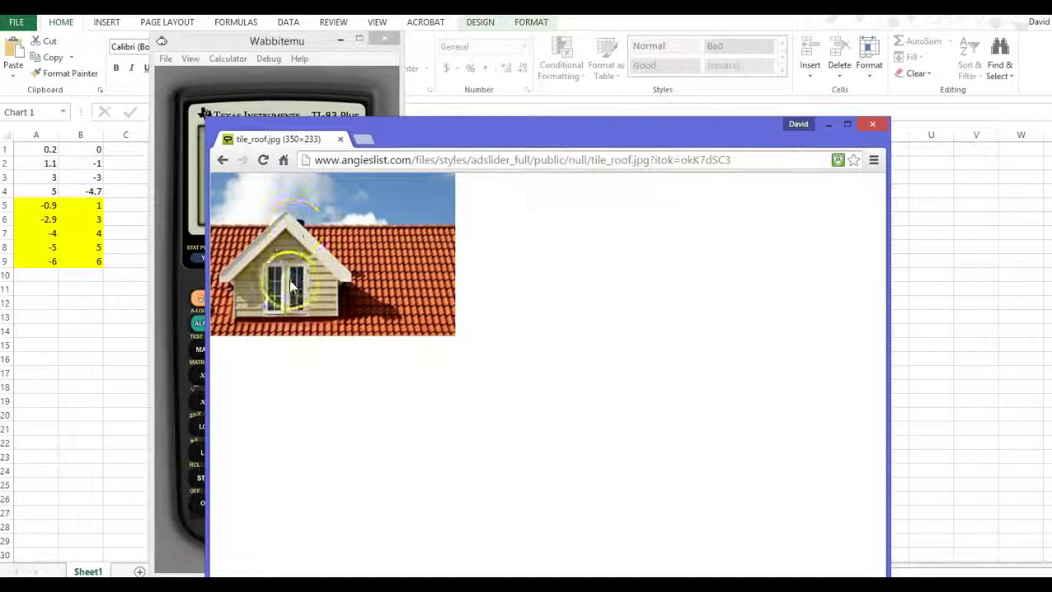
pyautogui.click(827, 126)
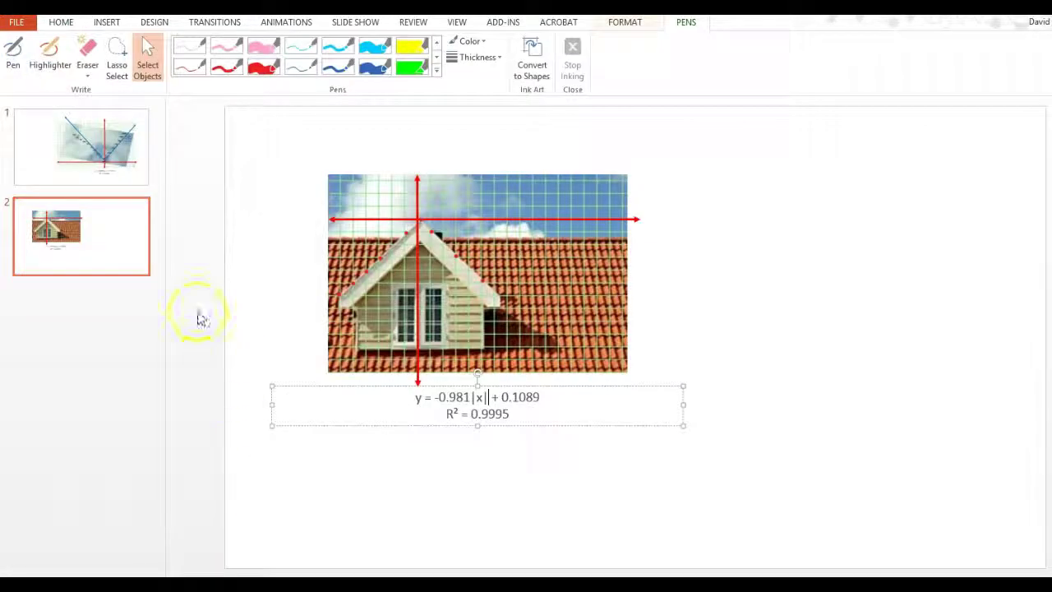
pyautogui.click(89, 141)
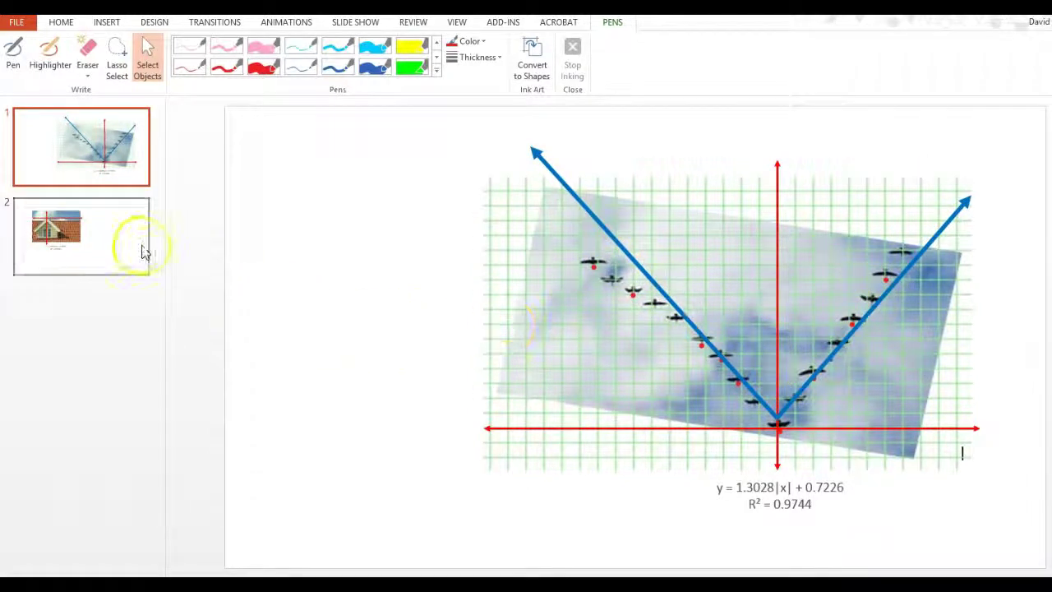
# Flip between the geese and roof slides, ending on the roof slide
pyautogui.click(85, 250)
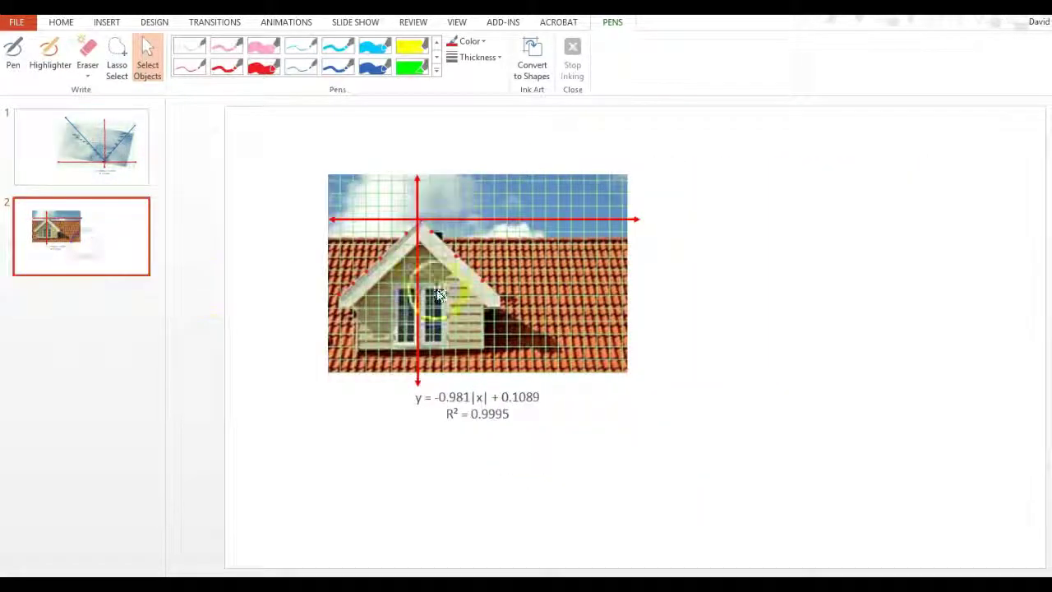
pyautogui.click(120, 166)
pyautogui.click(136, 239)
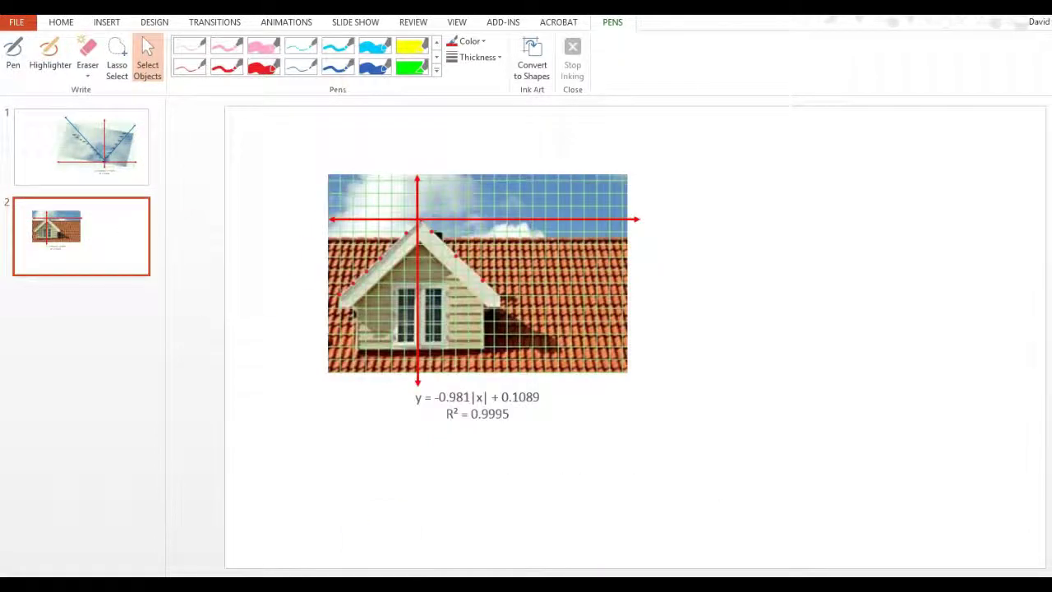
# In Wabbitemu, trace the plotted roof points and display the table of x and model y values
pyautogui.hotkey('alt', 'Tab')
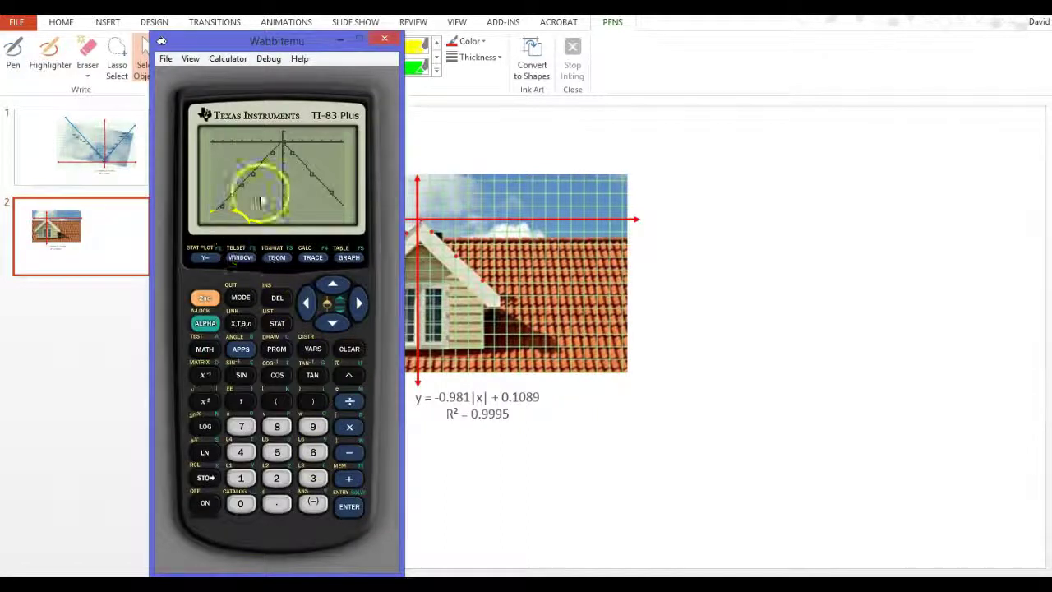
pyautogui.click(321, 258)
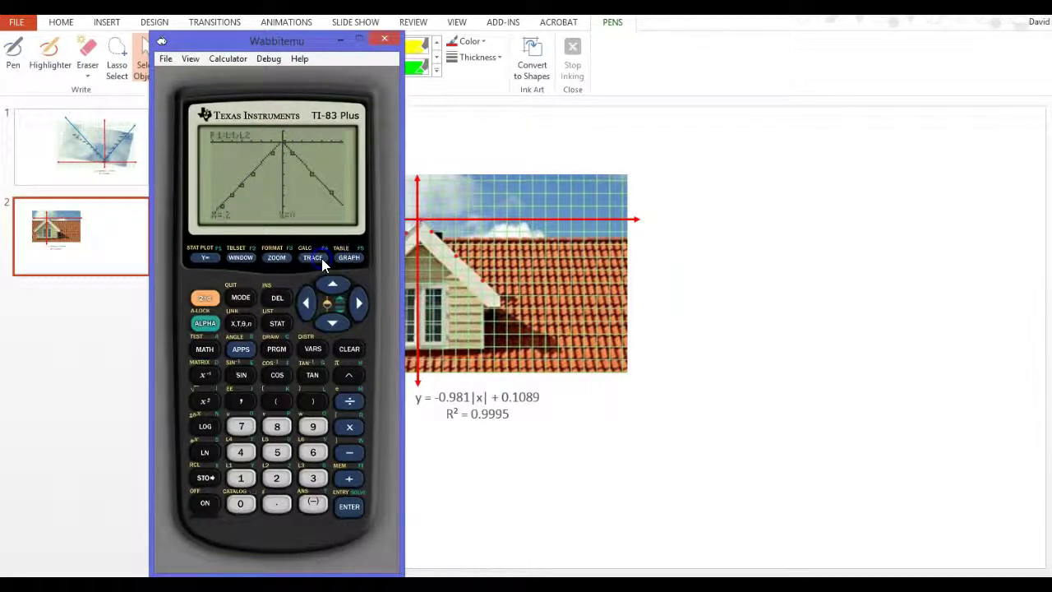
pyautogui.click(205, 300)
pyautogui.click(348, 259)
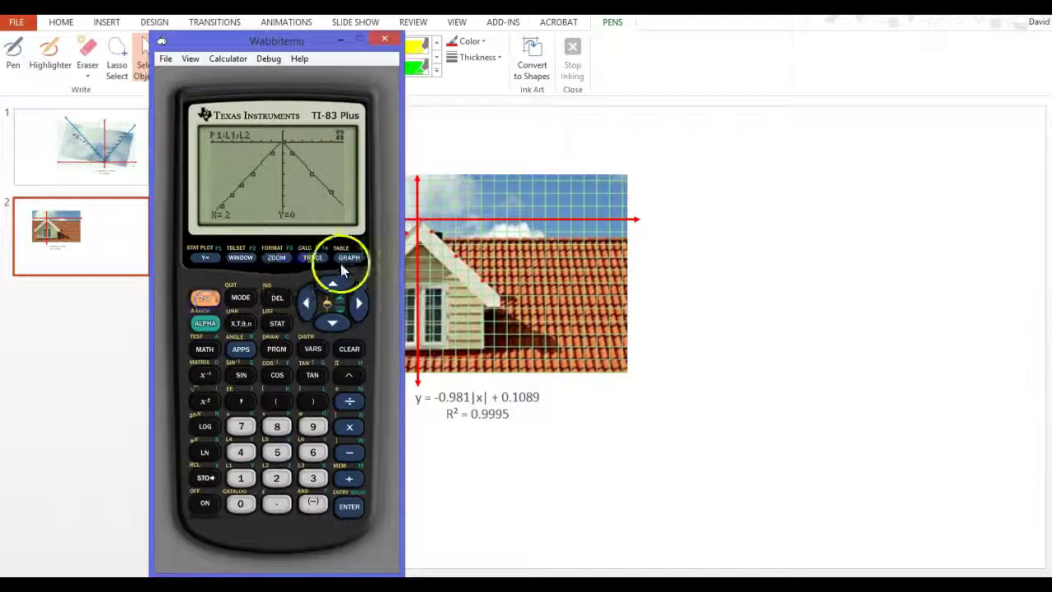